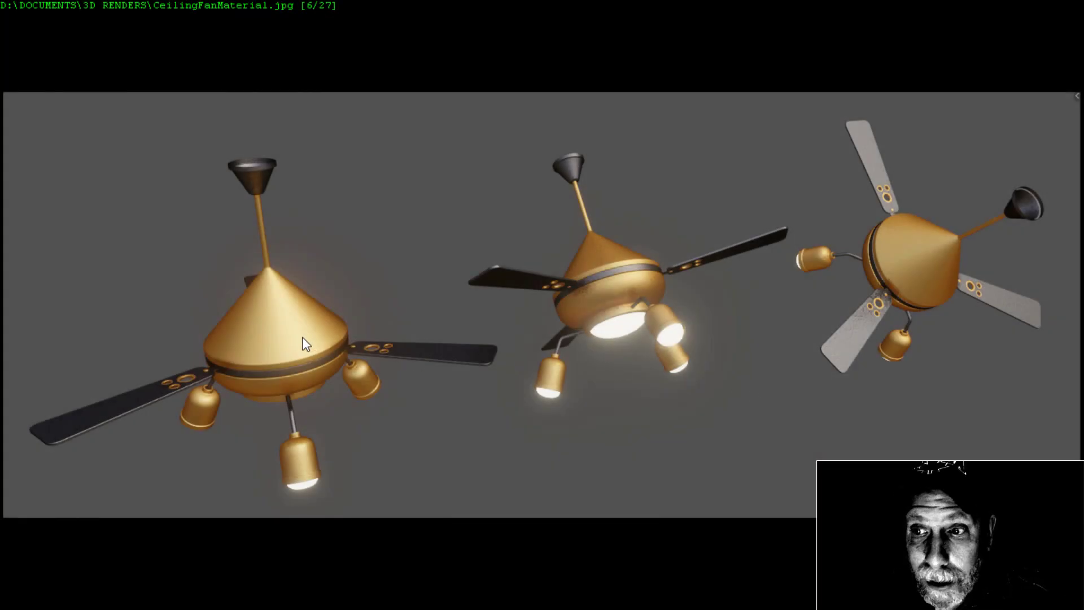
Exit full-screen so CeilingFanMaterial.jpg shows in IrfanView's normal window
key(Return)
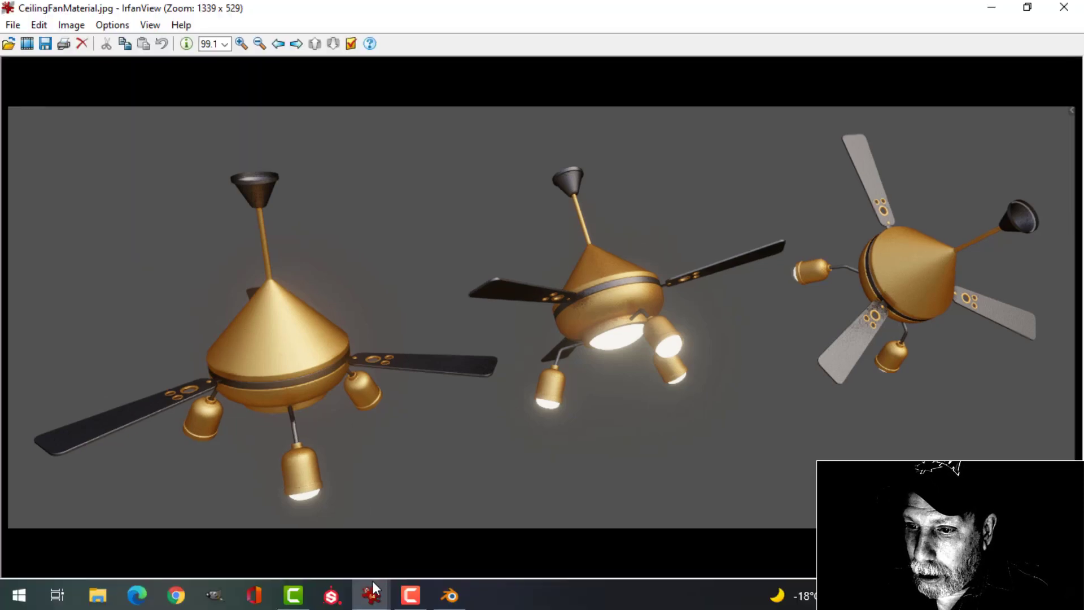
In Blender, deselect everything, centre the fan, and select its top cone object Circle
click(450, 595)
scroll(606, 359, up, 2)
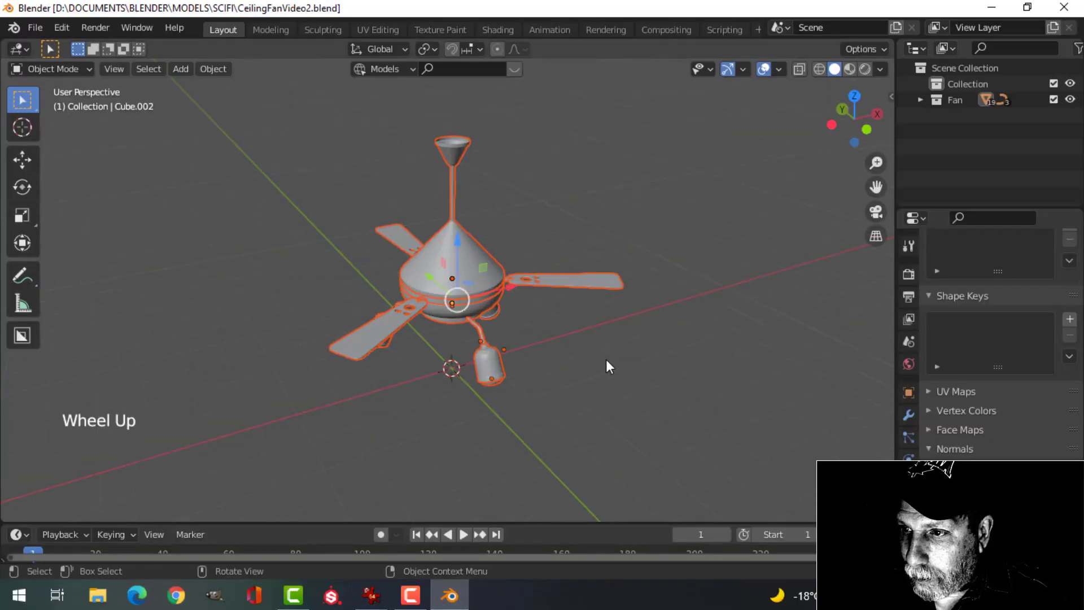
key(alt+a)
scroll(603, 357, up, 2)
mouse_move(603, 357)
shift+middle_down()
mouse_move(642, 355)
mouse_move(601, 347)
mouse_move(622, 354)
mouse_move(611, 354)
shift+middle_up()
scroll(607, 354, up, 2)
scroll(602, 347, down, 1)
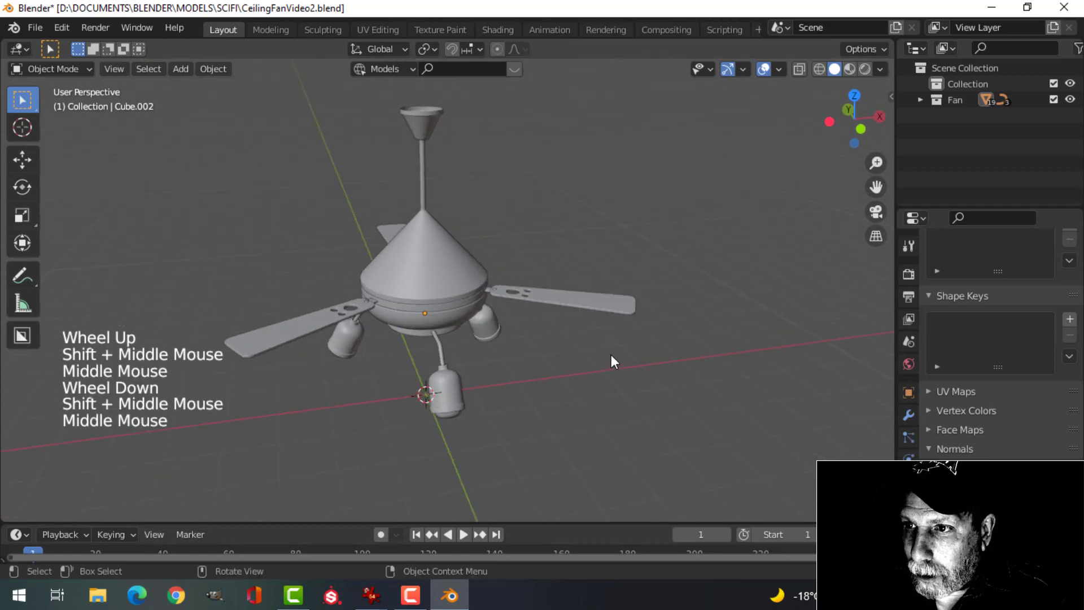
click(443, 261)
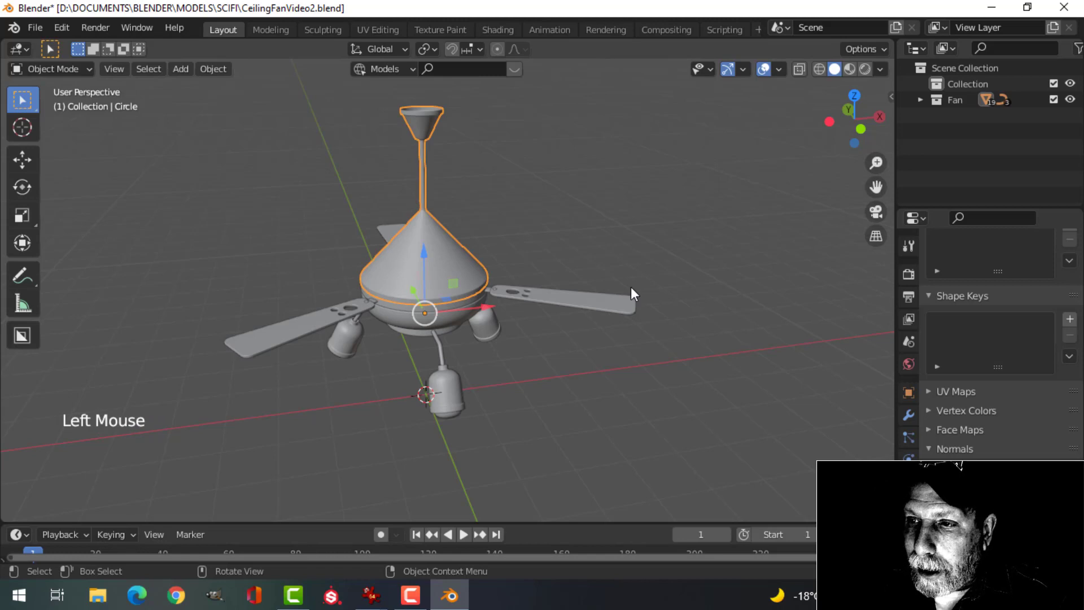
In the Shading workspace, join away the file browser and image editor areas
click(496, 29)
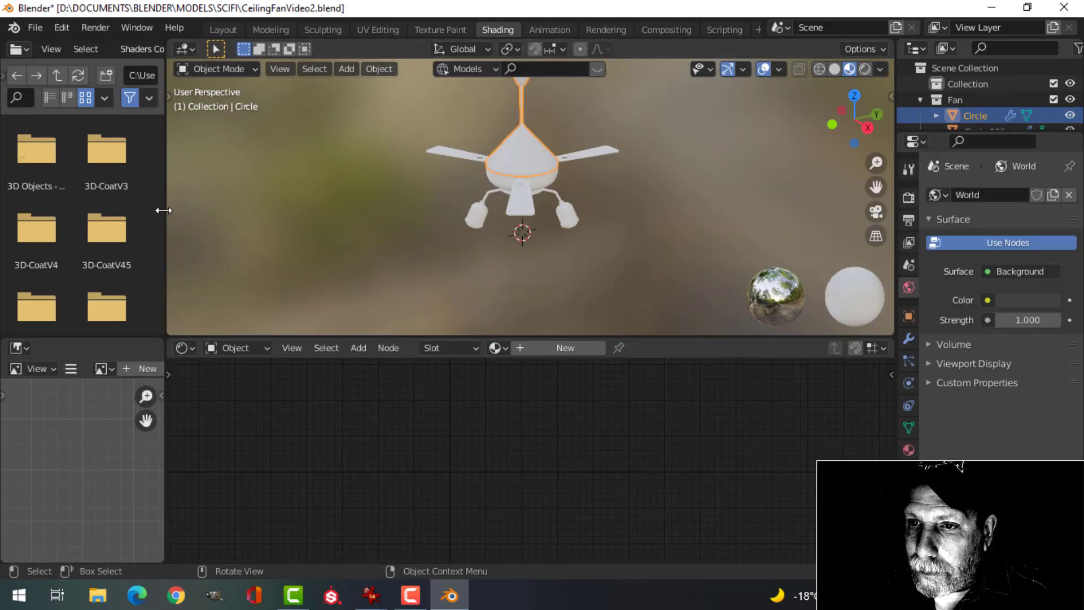
right_click(164, 210)
click(137, 247)
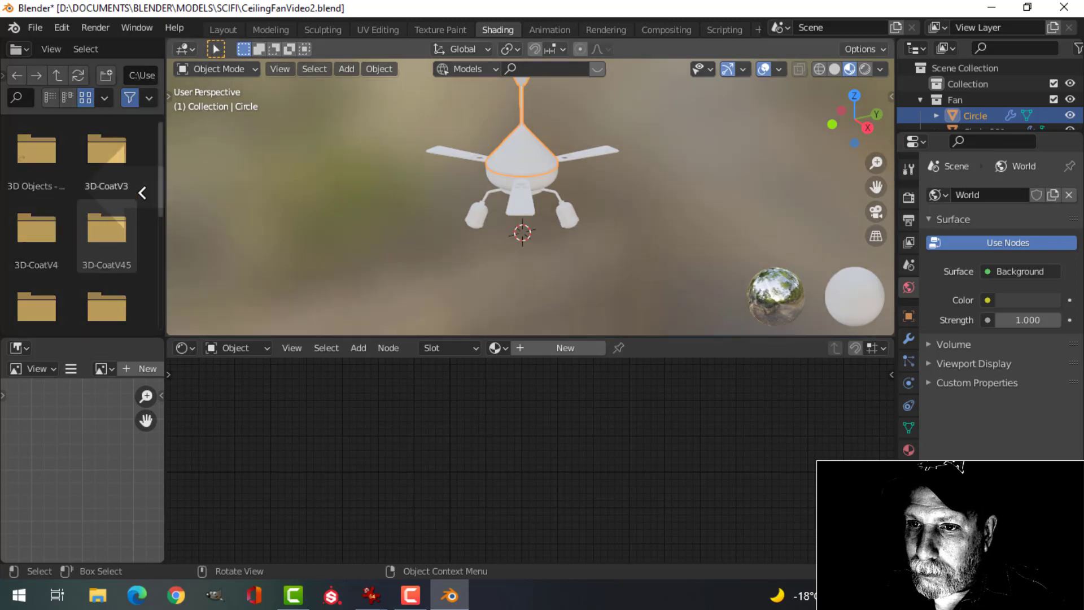
click(140, 195)
right_click(165, 425)
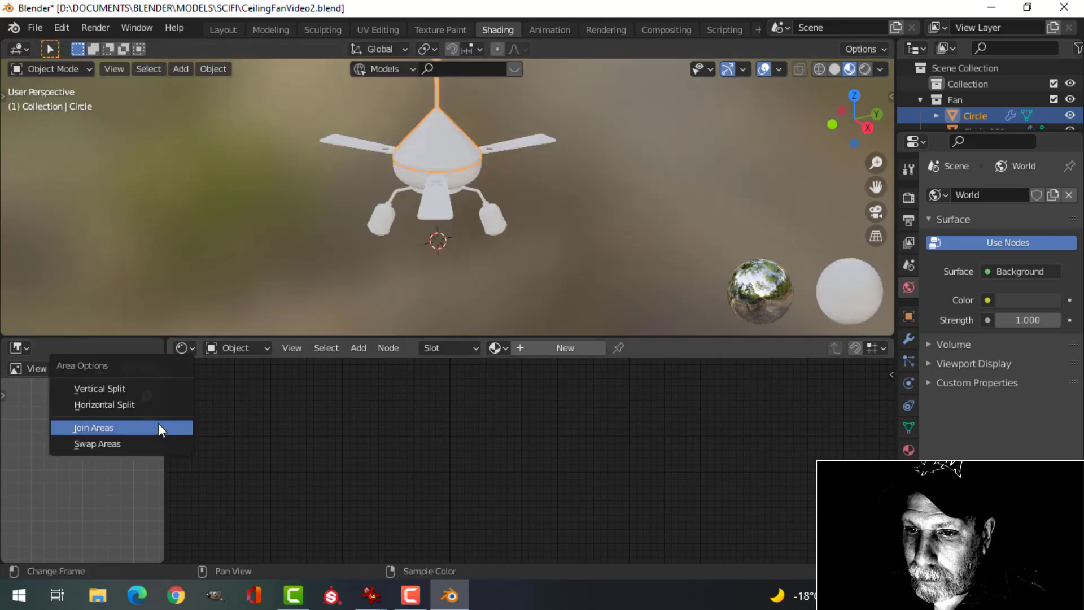
click(158, 428)
click(135, 446)
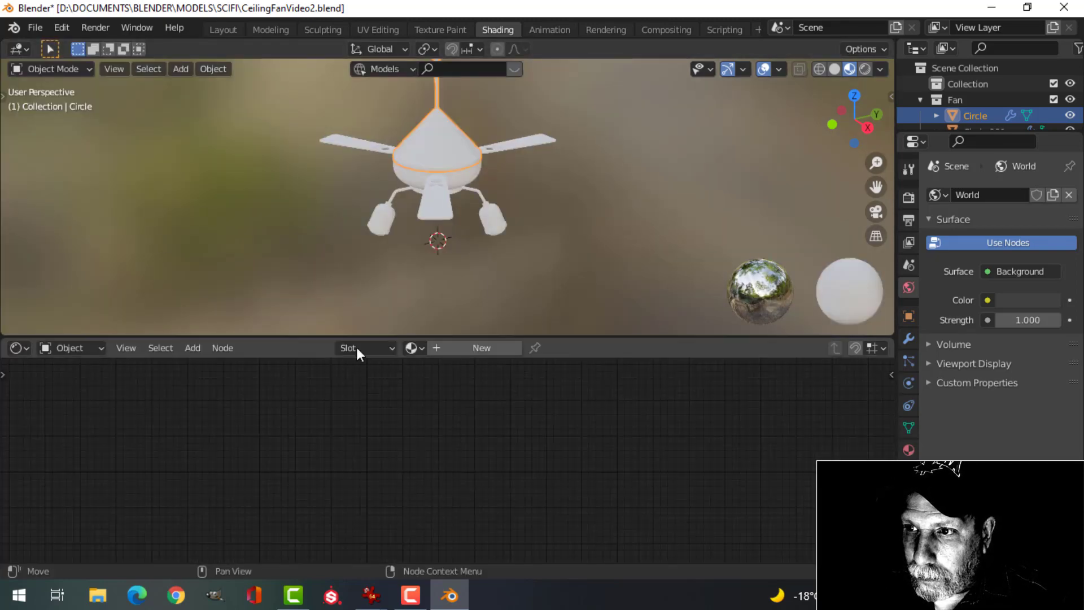
Create a new material on the cone body and name it Gold
click(484, 348)
double_click(474, 347)
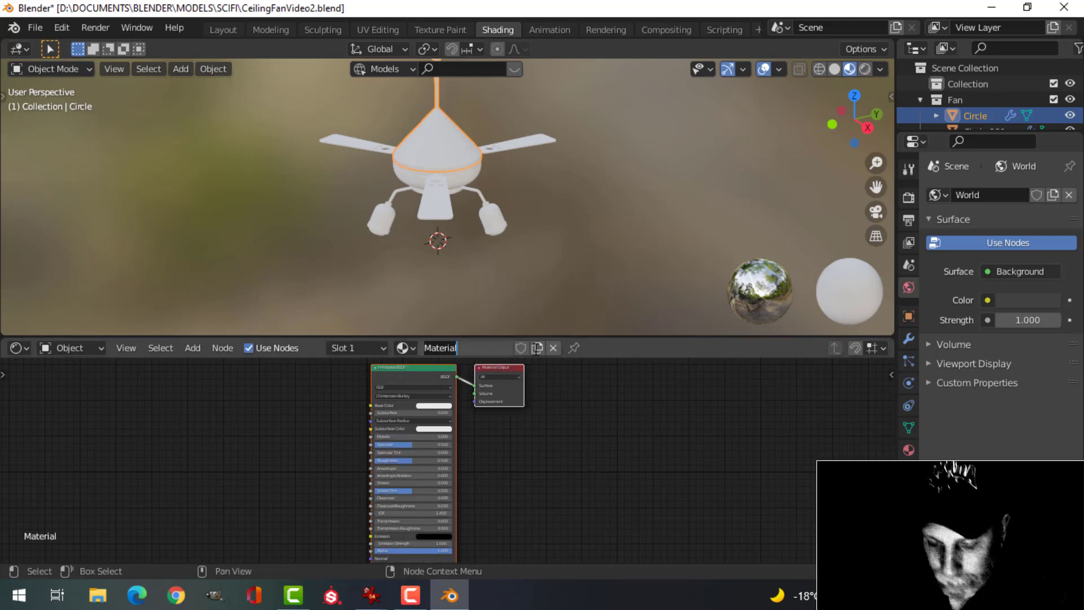
text(Gold)
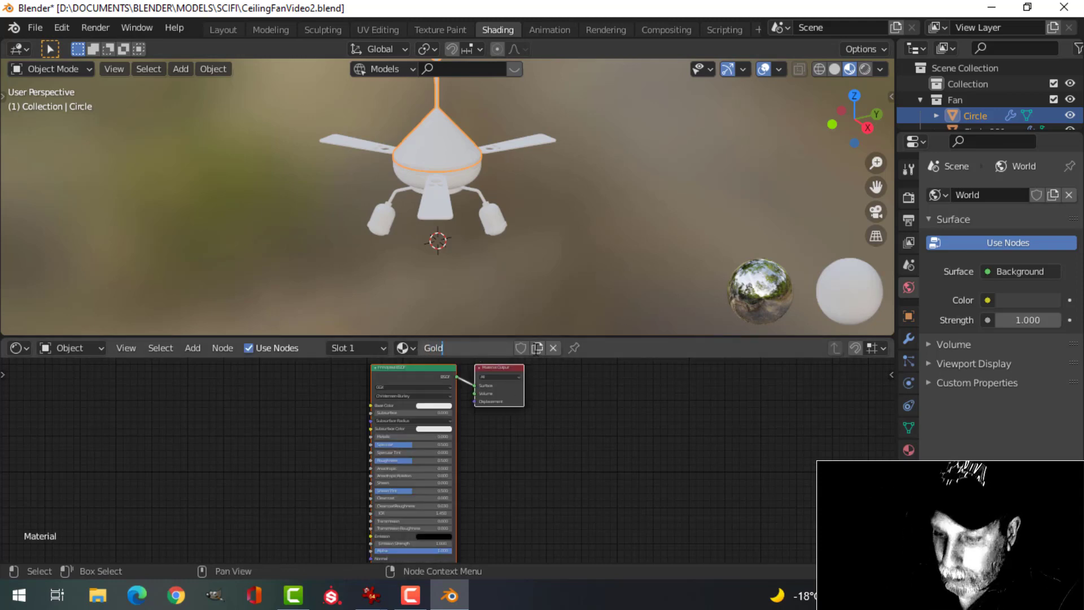
key(Return)
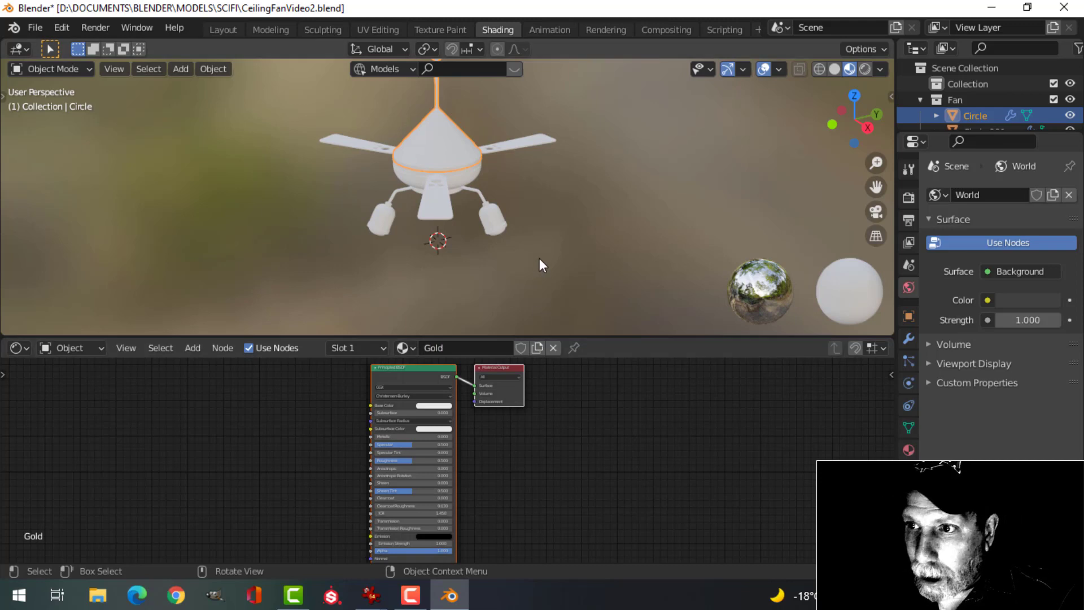
middle_drag(540, 258, 533, 225)
scroll(532, 226, up, 2)
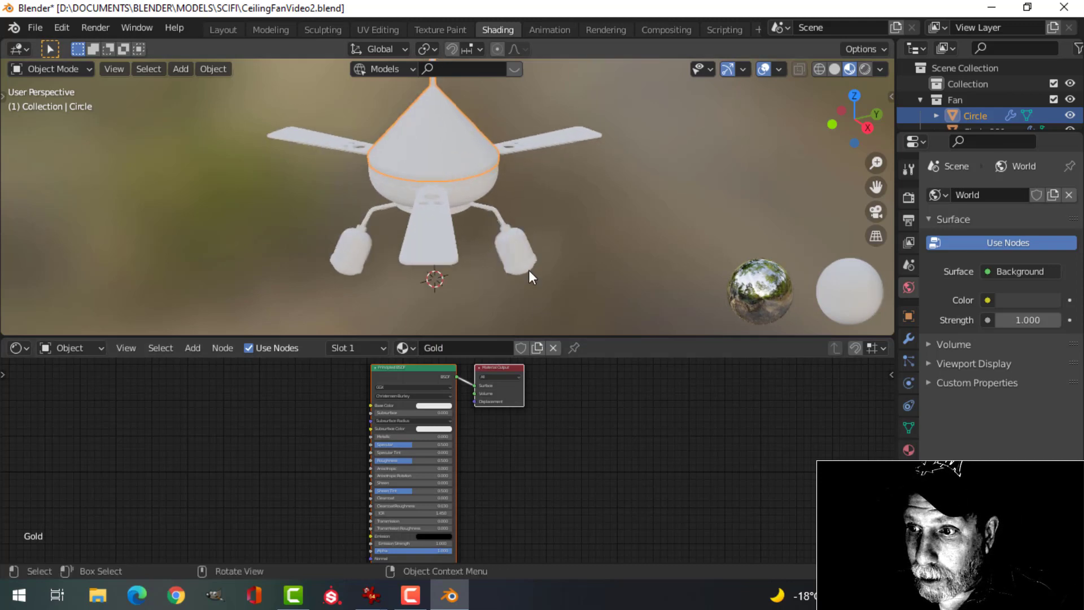
click(416, 365)
Make the node editor taller and centre the Gold material's nodes
key(KP_Decimal)
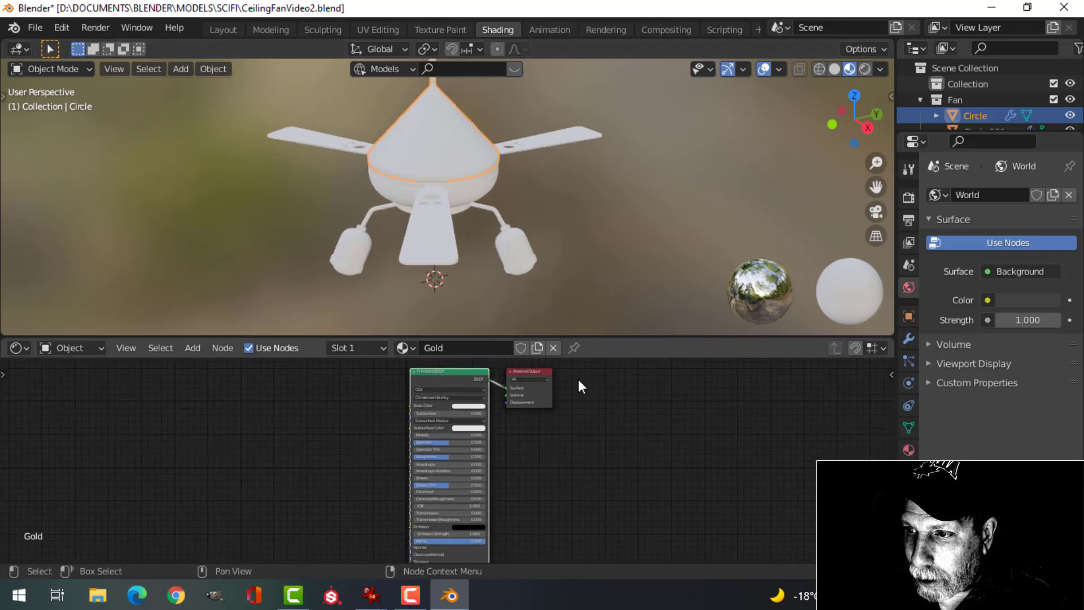
drag(587, 337, 585, 245)
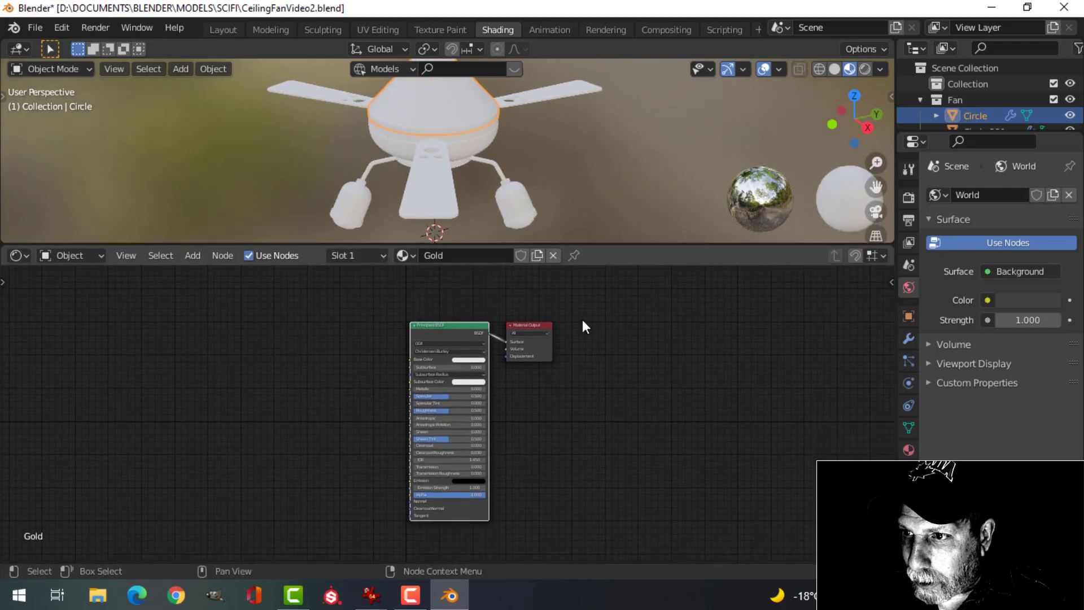
scroll(558, 353, up, 2)
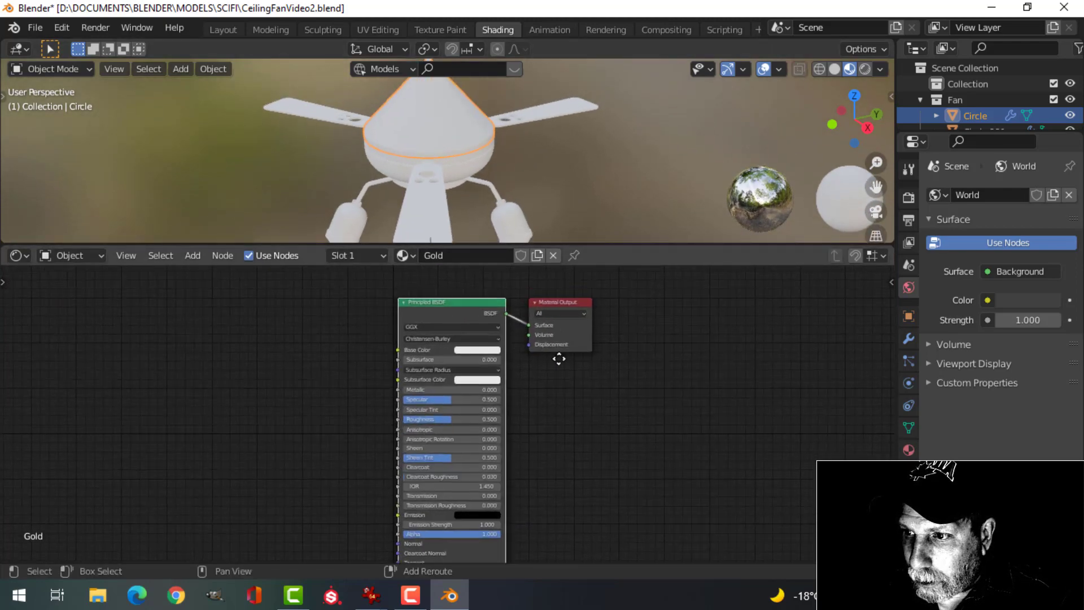
scroll(564, 421, up, 2)
middle_drag(547, 378, 578, 387)
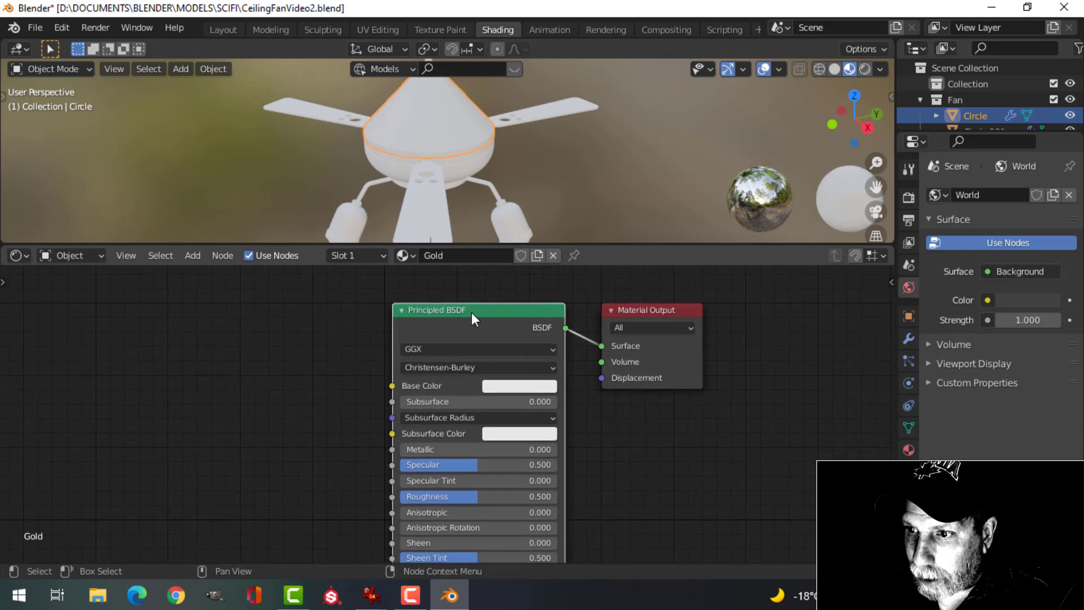
Replace the Principled BSDF with an unconnected Mix Shader node
key(x)
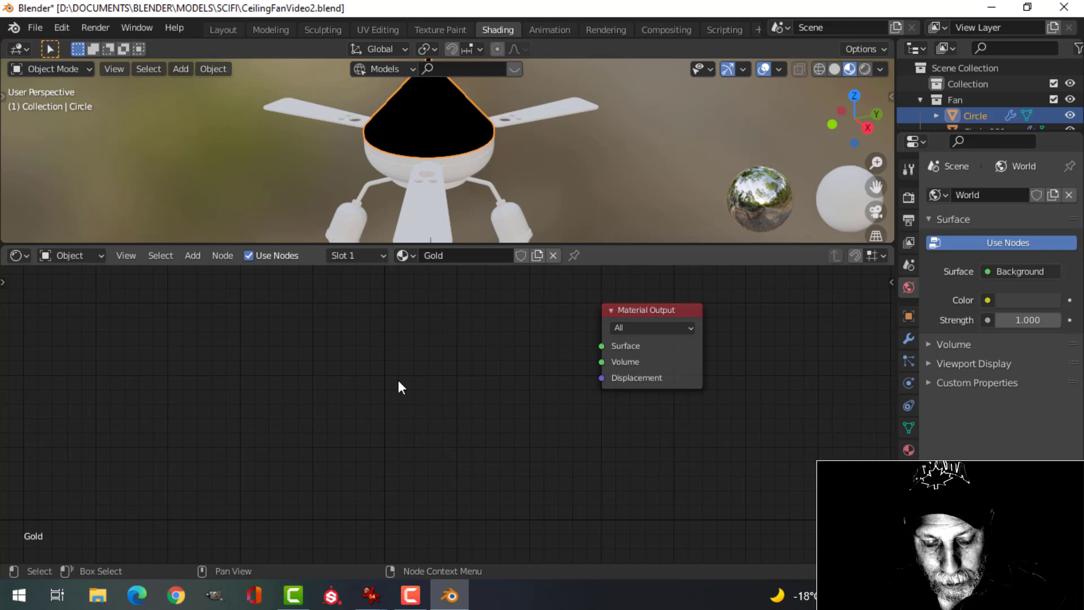
key(shift+a)
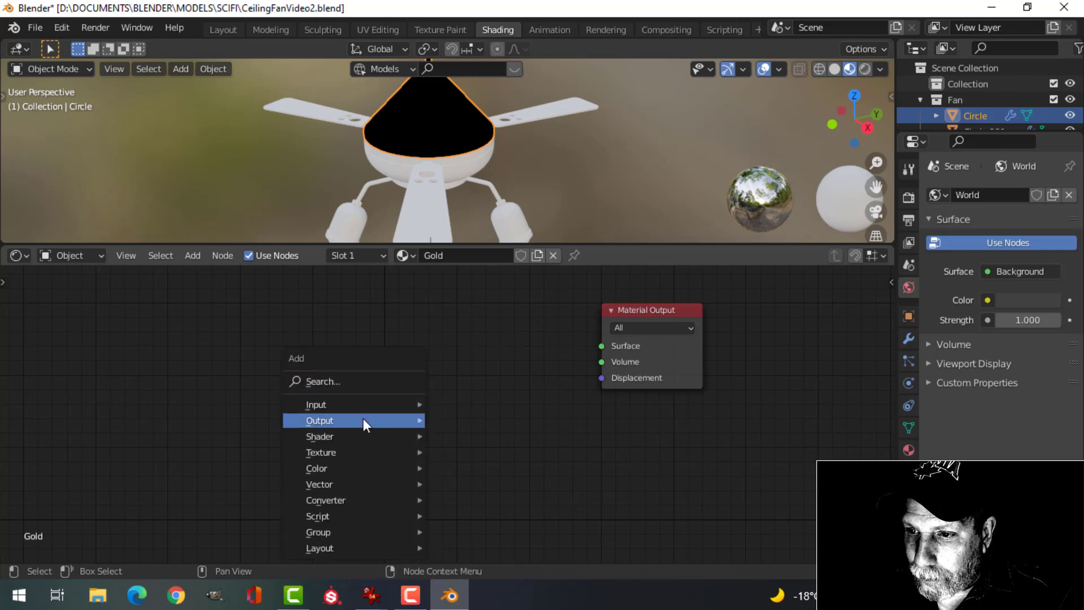
mouse_move(354, 436)
click(473, 277)
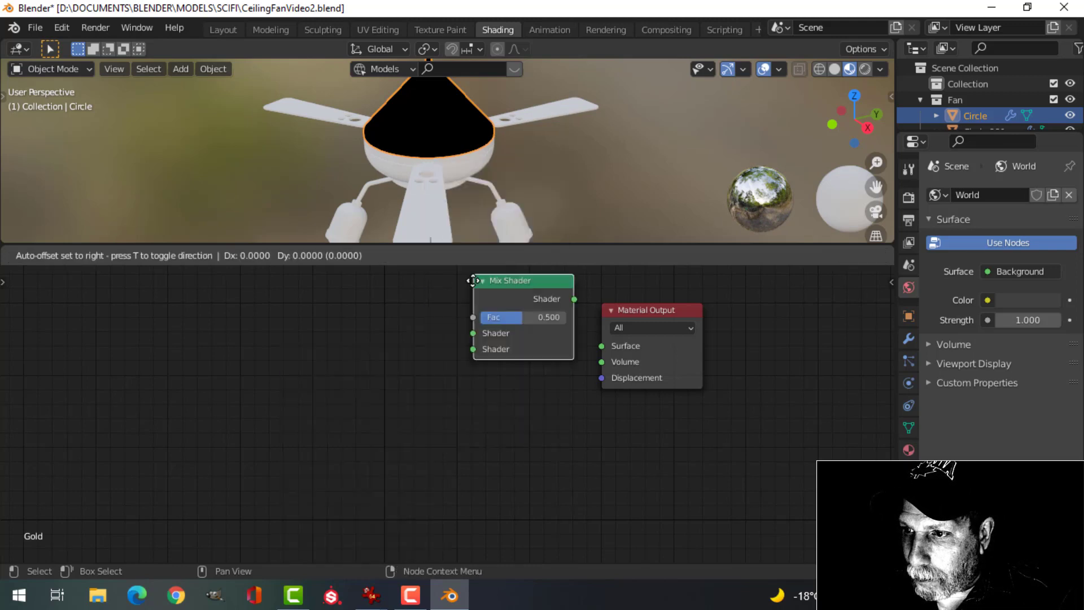
click(445, 320)
scroll(520, 355, up, 2)
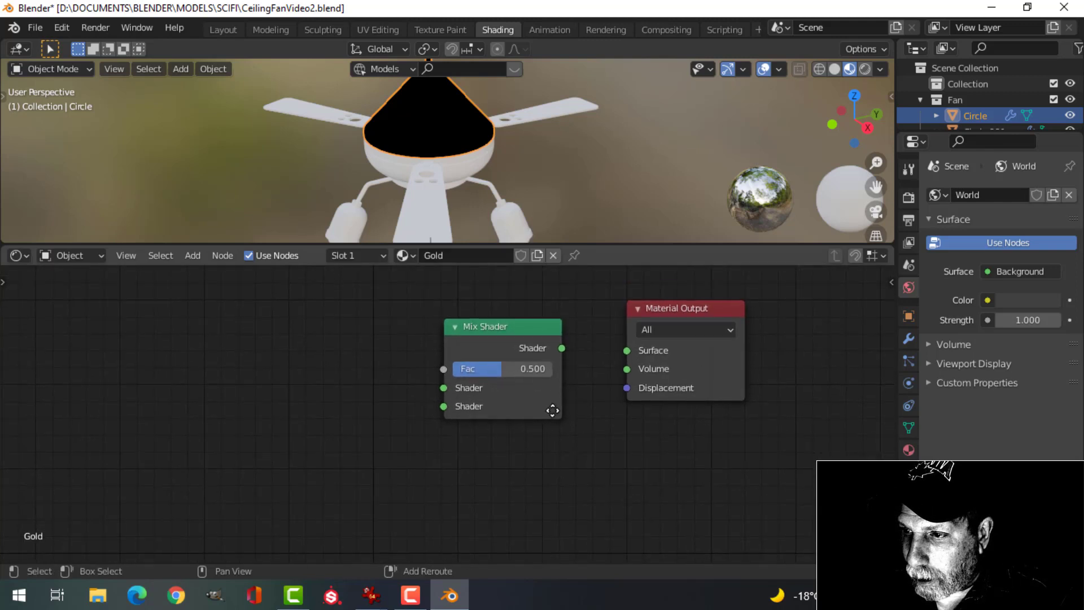
scroll(414, 400, down, 1)
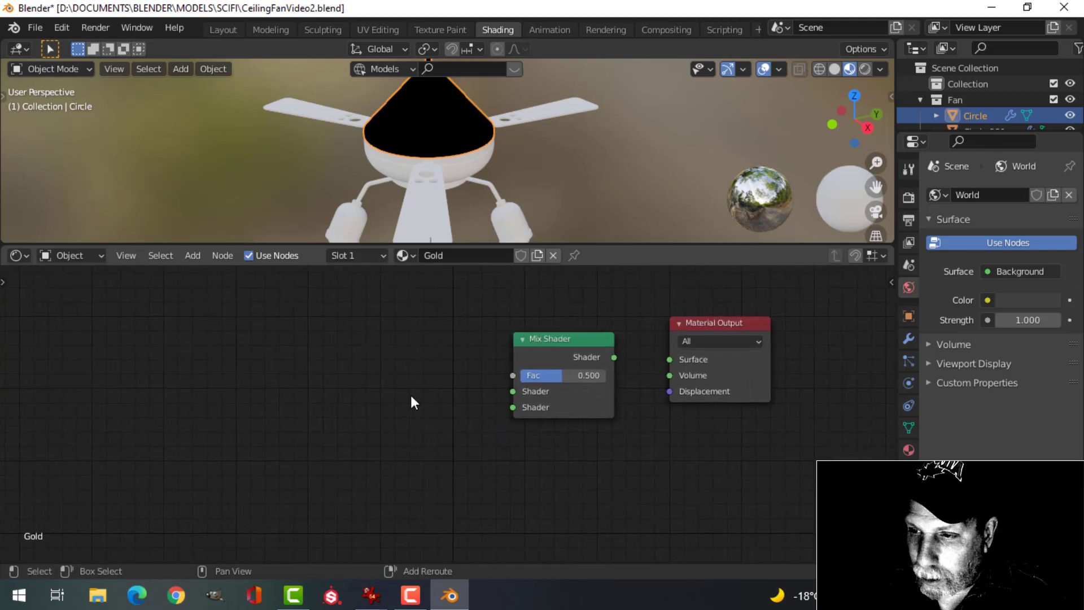
Add a Glossy BSDF left of the Mix Shader and colour it orange
key(shift+a)
mouse_move(411, 394)
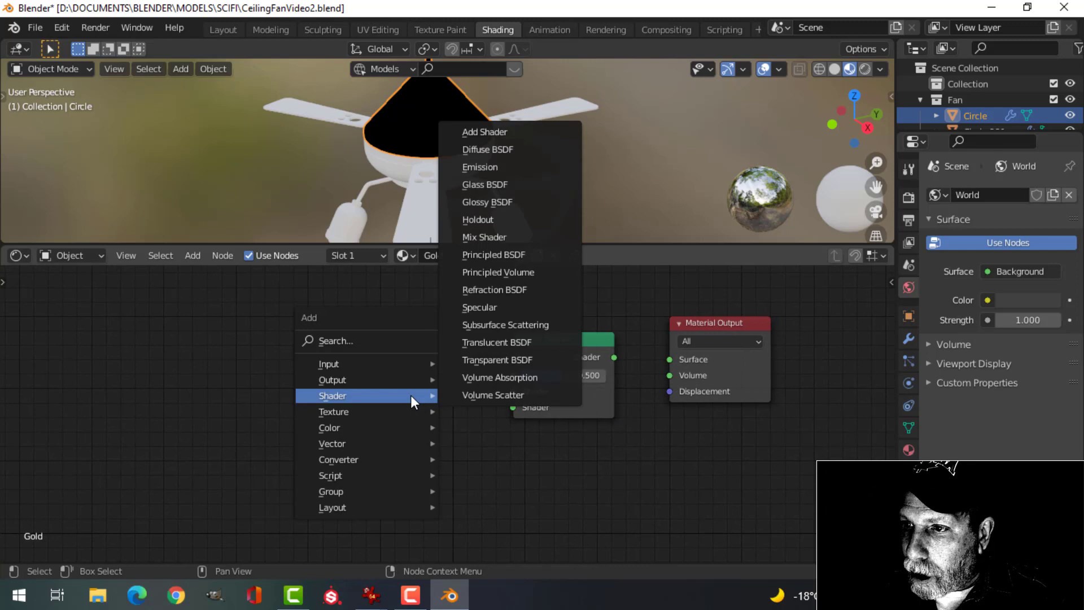
click(505, 202)
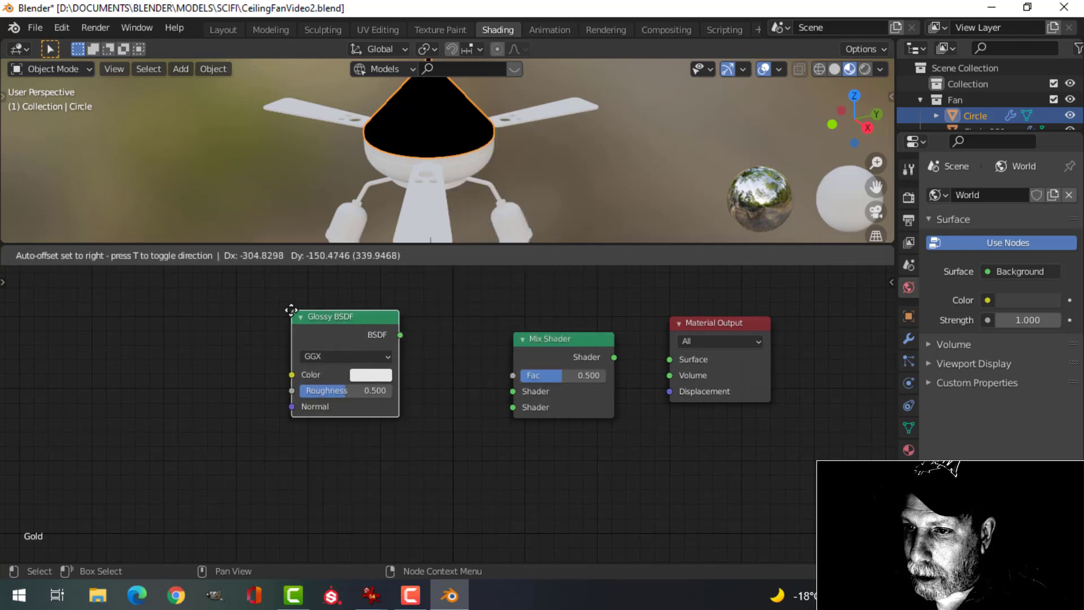
click(290, 310)
scroll(402, 408, up, 2)
click(353, 360)
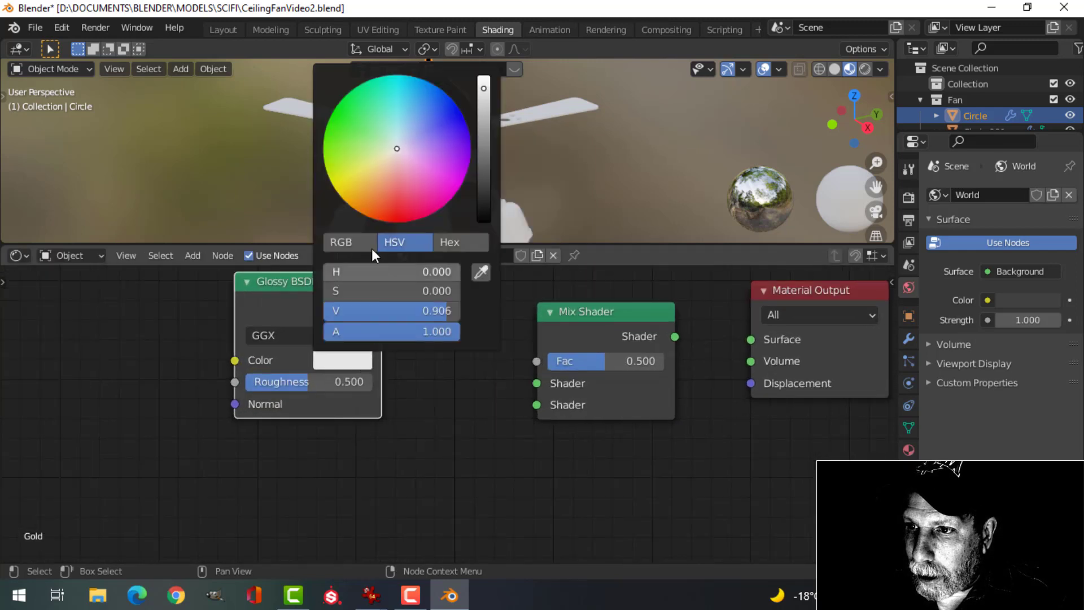
drag(362, 192, 363, 195)
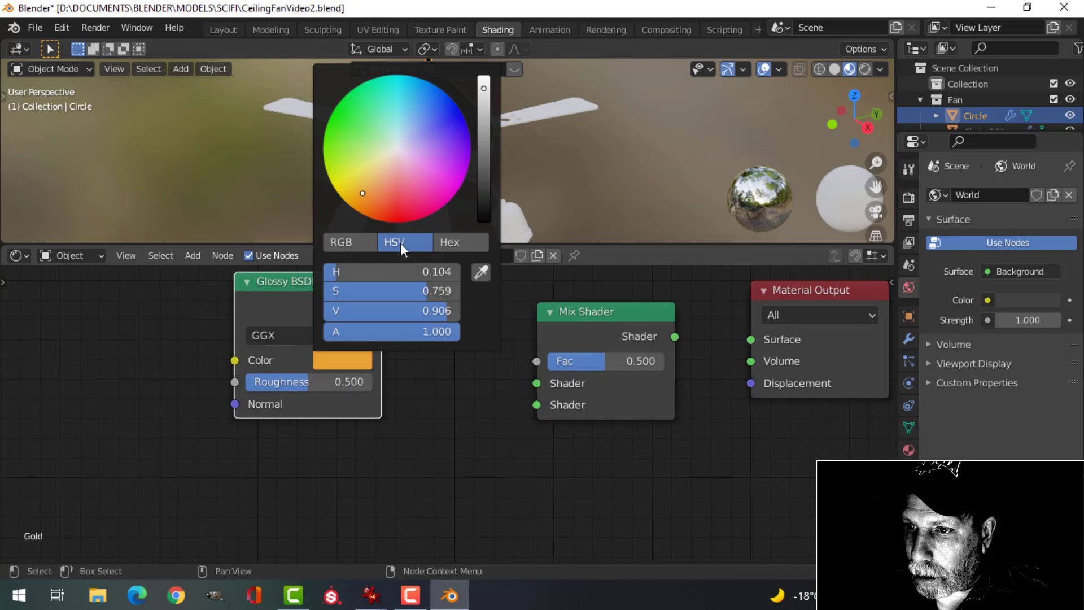
Duplicate the orange Glossy BSDF below and darken the copy's colour
key(shift+d)
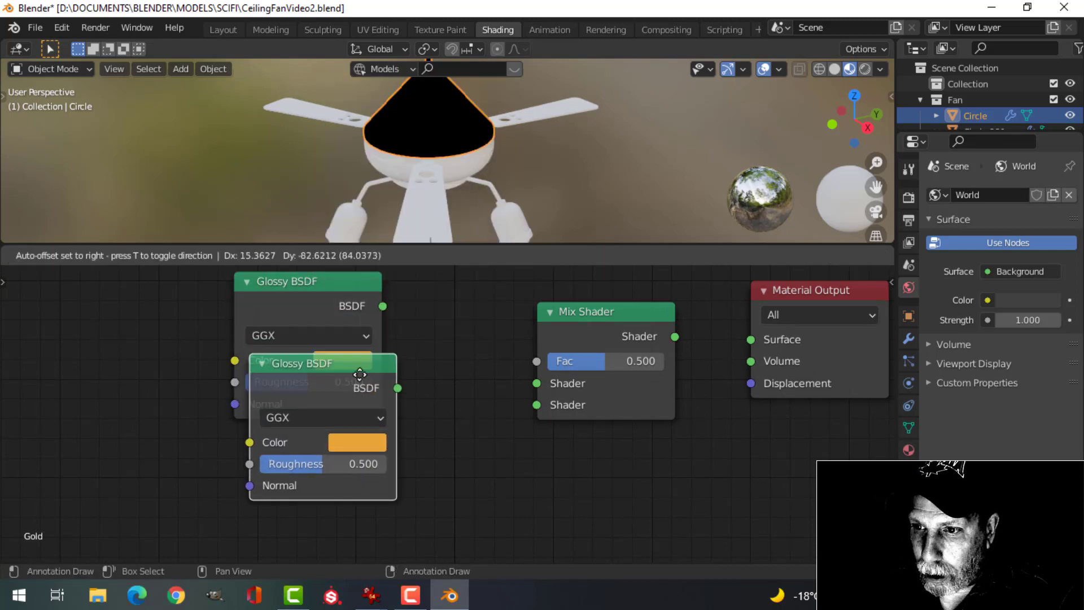
click(341, 449)
scroll(446, 438, down, 3)
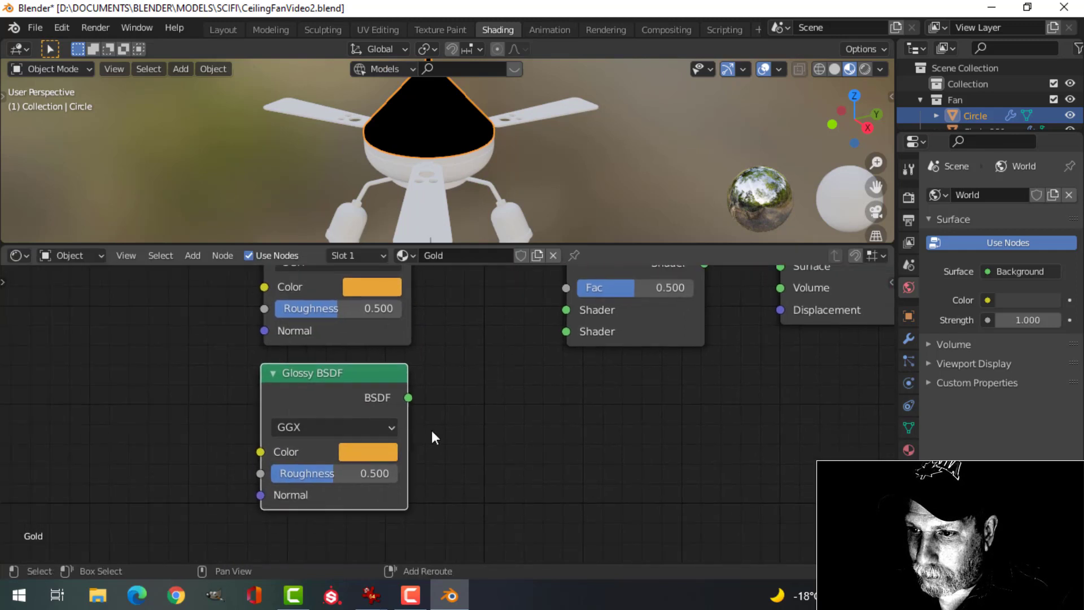
click(366, 452)
drag(511, 240, 510, 236)
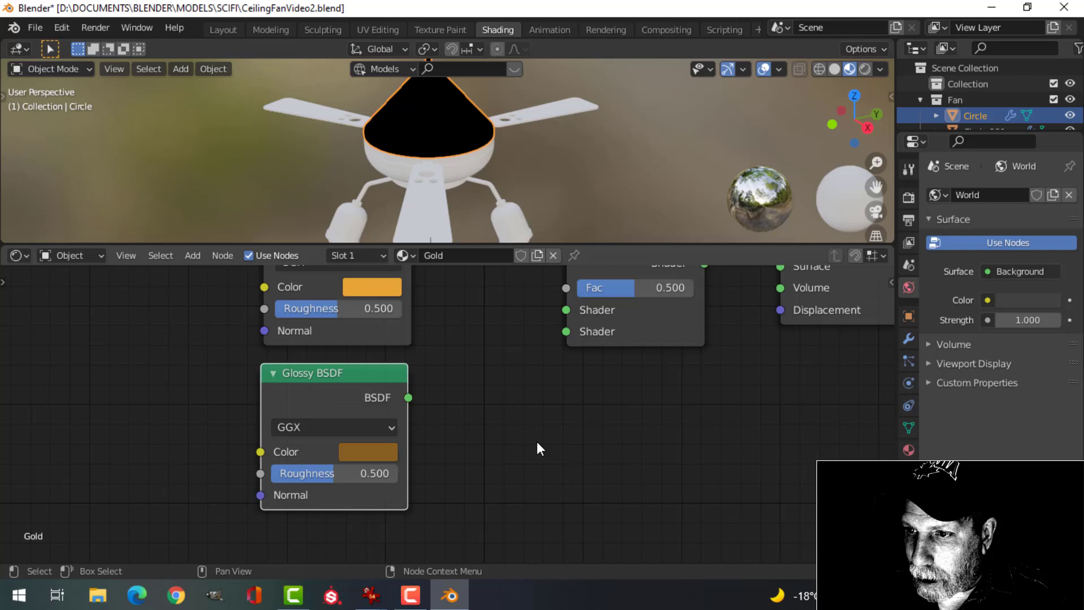
Connect the upper and lower Glossy BSDFs to the Mix Shader's two shader inputs
scroll(508, 411, up, 3)
drag(411, 273, 564, 351)
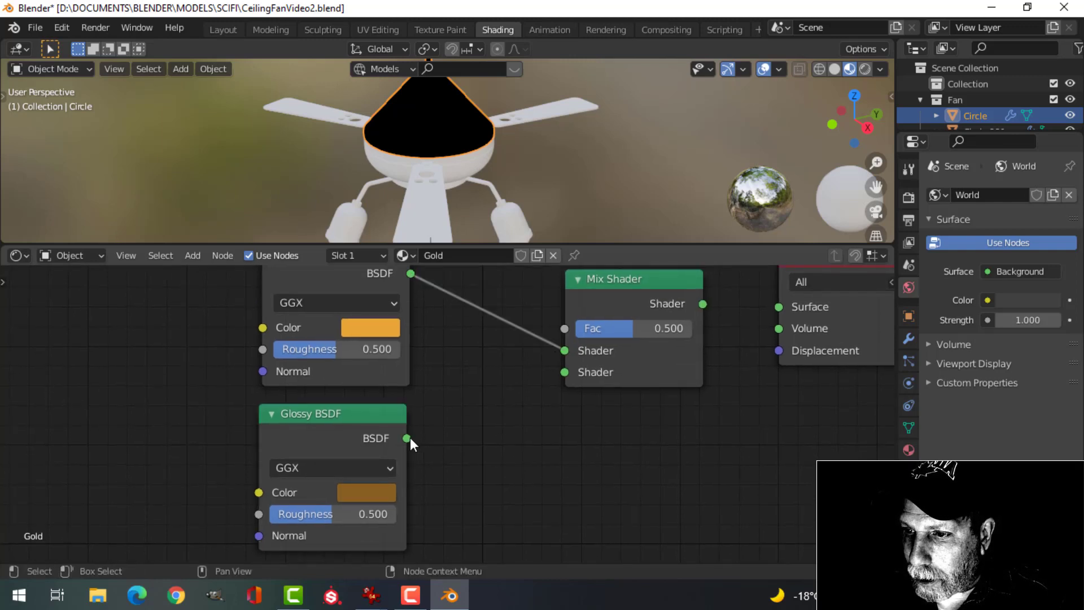
drag(410, 438, 564, 372)
scroll(525, 428, down, 2)
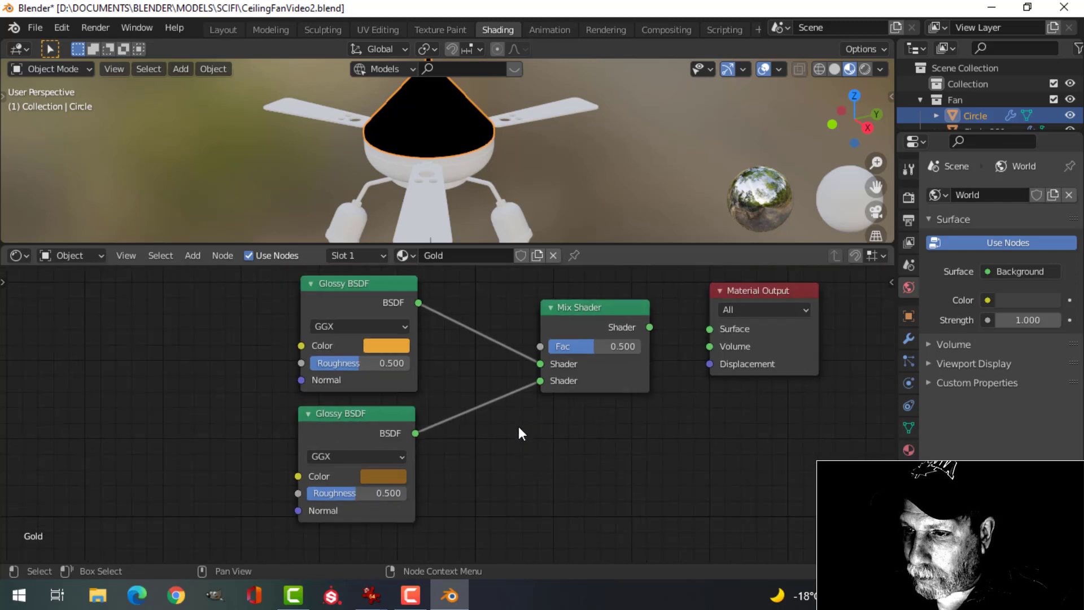
middle_drag(519, 428, 354, 340)
Add a Layer Weight node above the glossy shaders with Blend 0.8
key(shift+a)
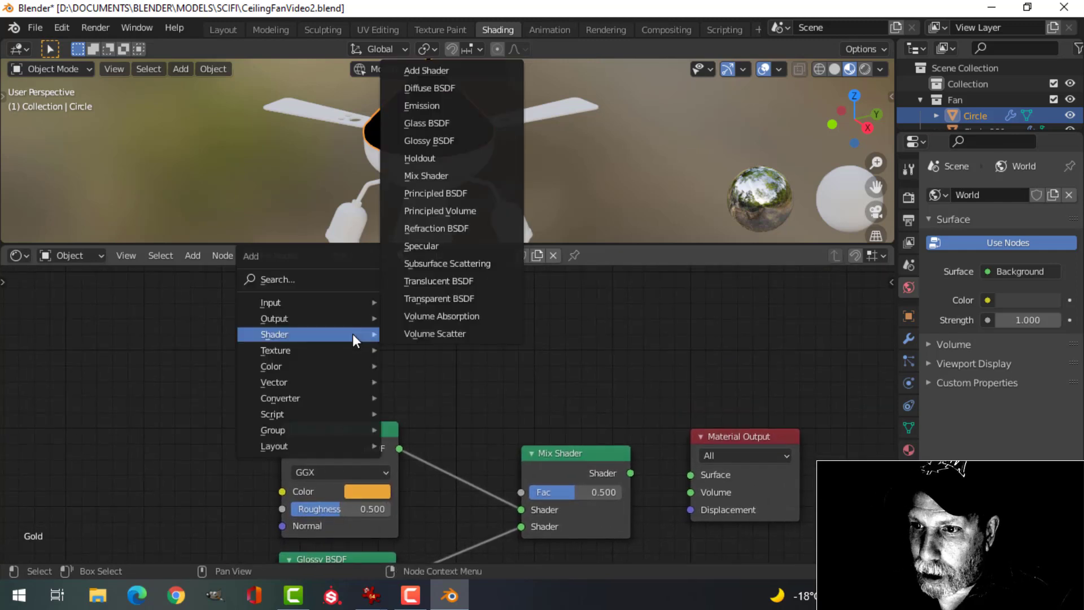
mouse_move(307, 301)
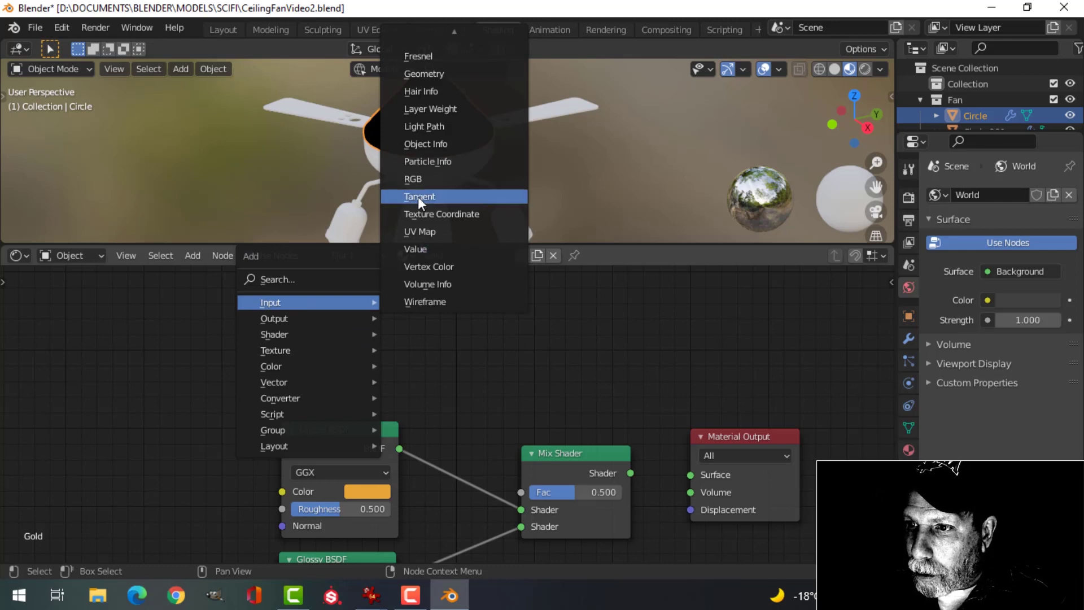
click(428, 110)
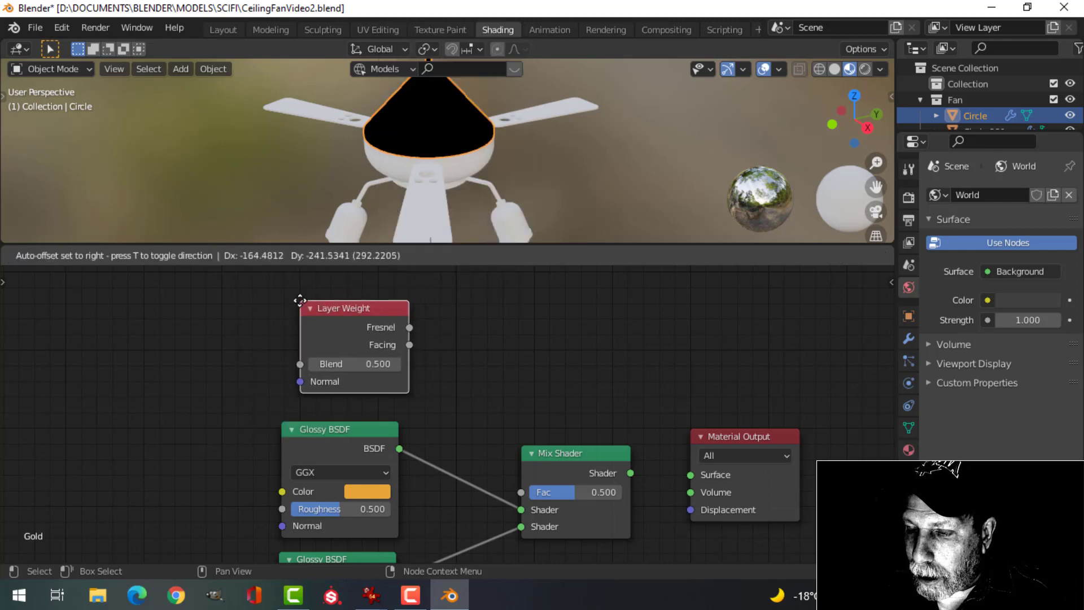
click(305, 356)
scroll(350, 353, up, 2)
middle_drag(350, 353, 358, 378)
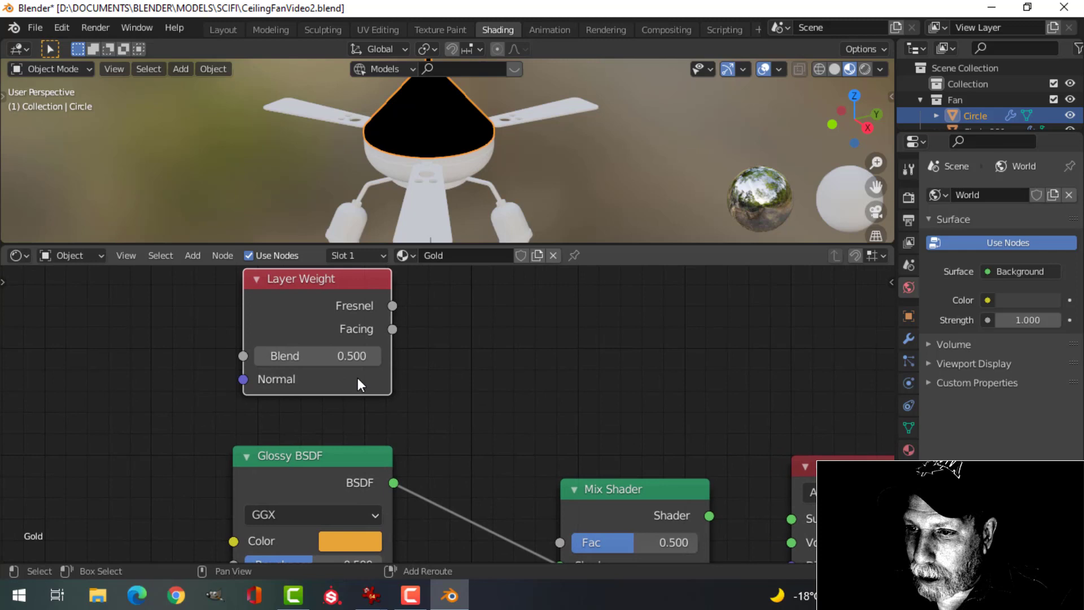
click(370, 356)
text(0.)
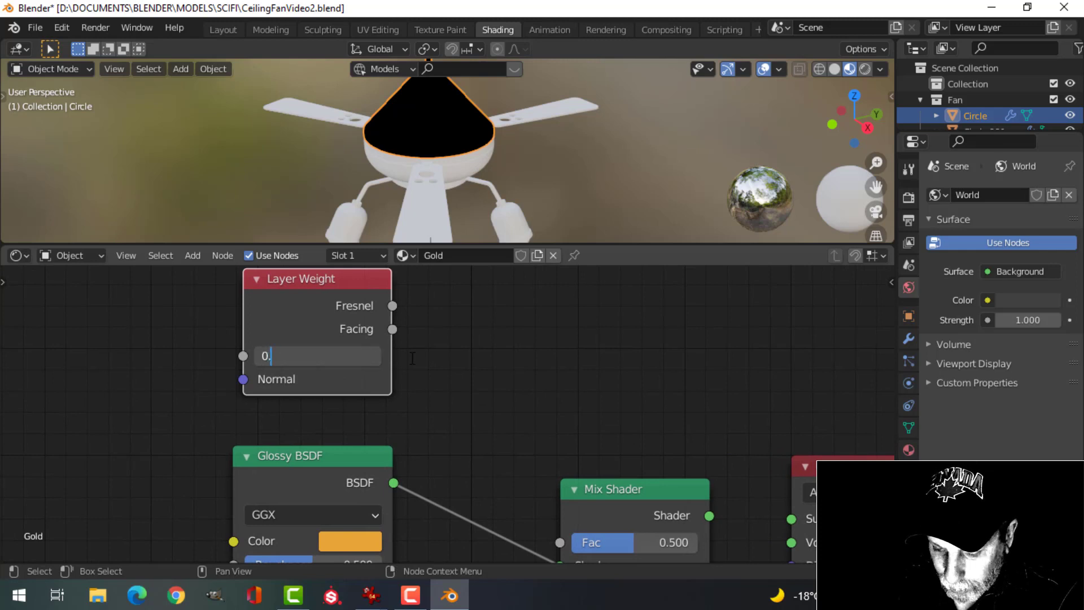
text(8)
key(Return)
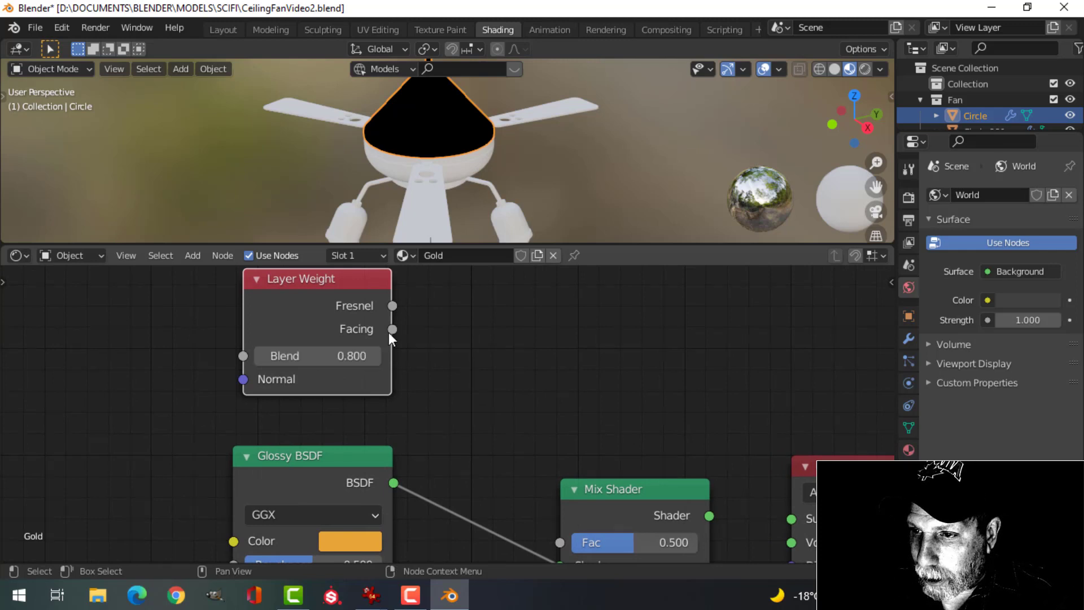
Link Layer Weight Facing to Mix Shader Fac, and Mix Shader to Material Output Surface
drag(393, 330, 559, 542)
middle_drag(611, 394, 560, 365)
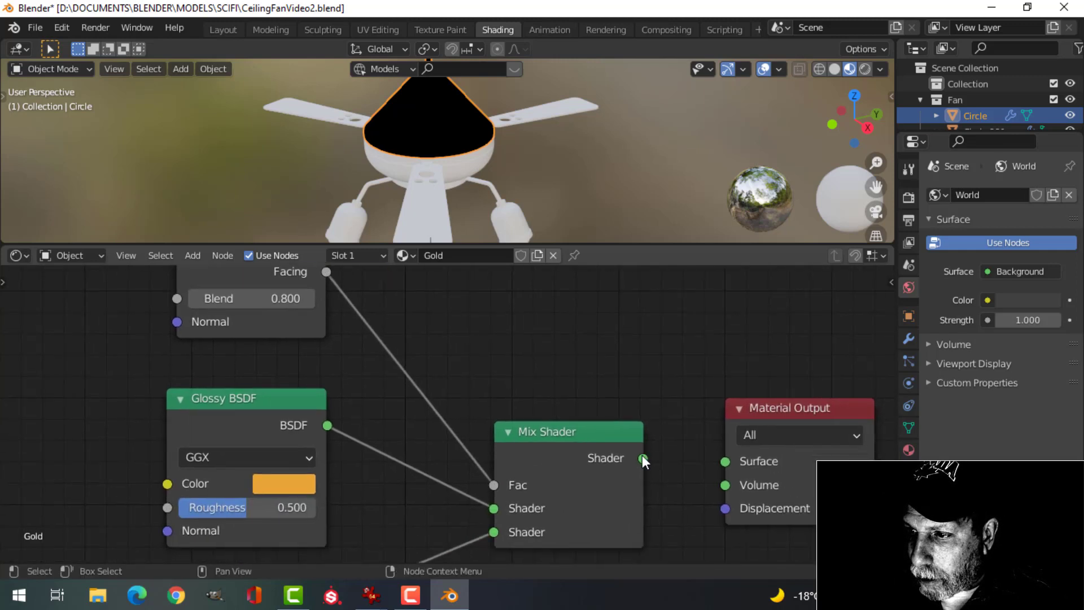
drag(643, 458, 725, 461)
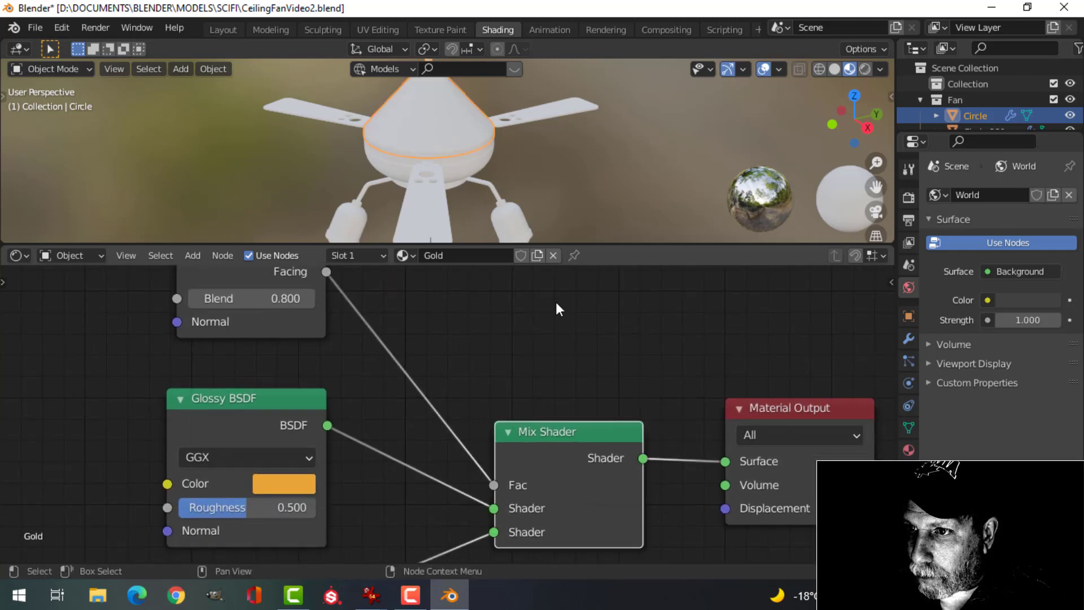
scroll(464, 180, up, 3)
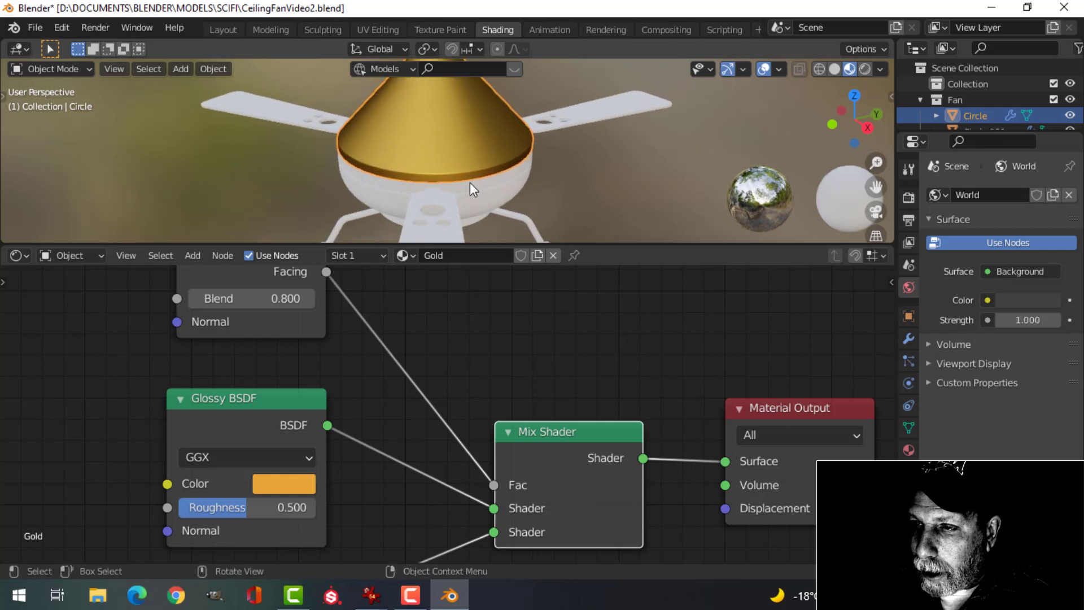
middle_drag(468, 169, 470, 208)
scroll(350, 372, down, 1)
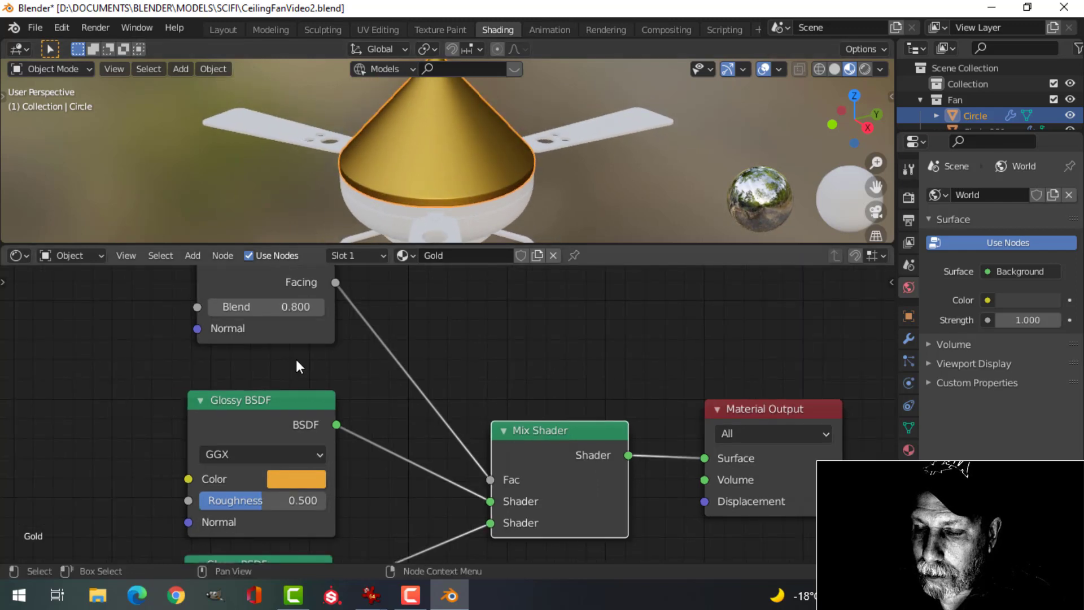
scroll(291, 373, up, 2)
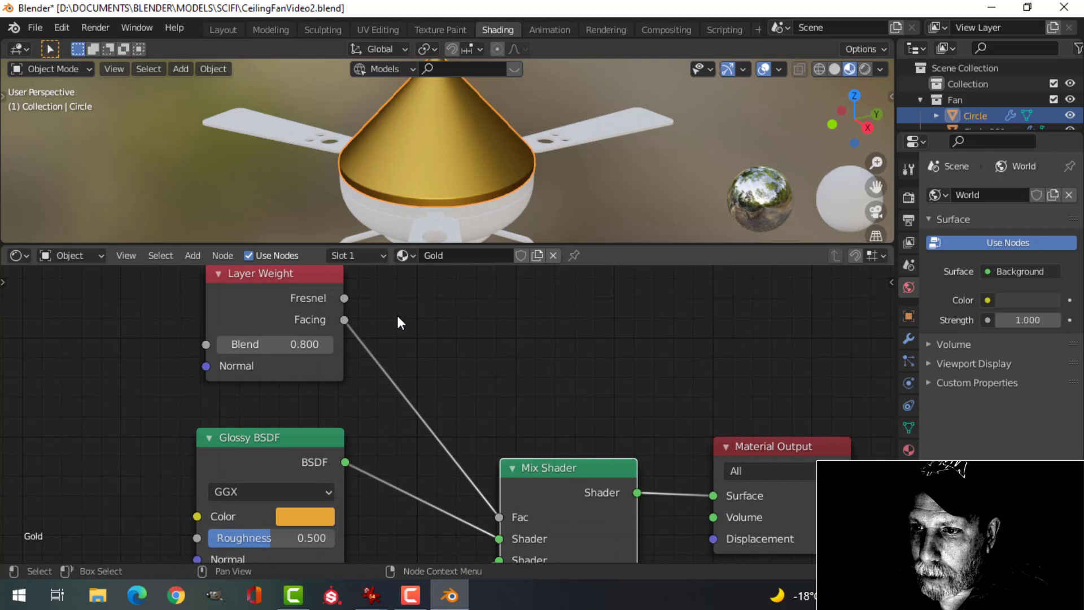
Preview lower Layer Weight blend values, then reset Blend to 0.8
drag(299, 344, 226, 344)
click(277, 344)
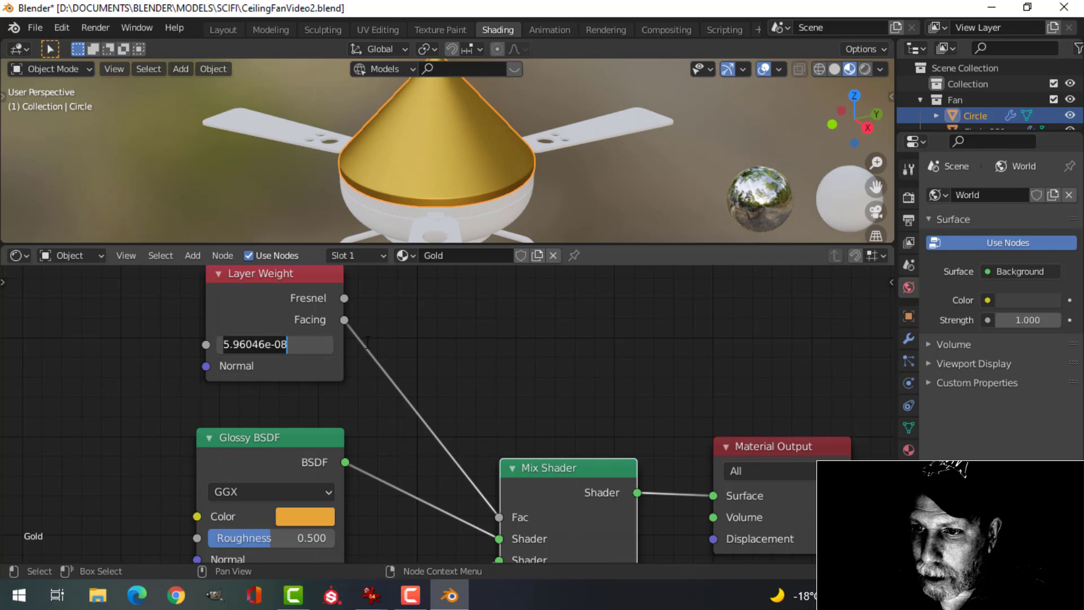
key(ctrl+a)
text(0.8)
key(Return)
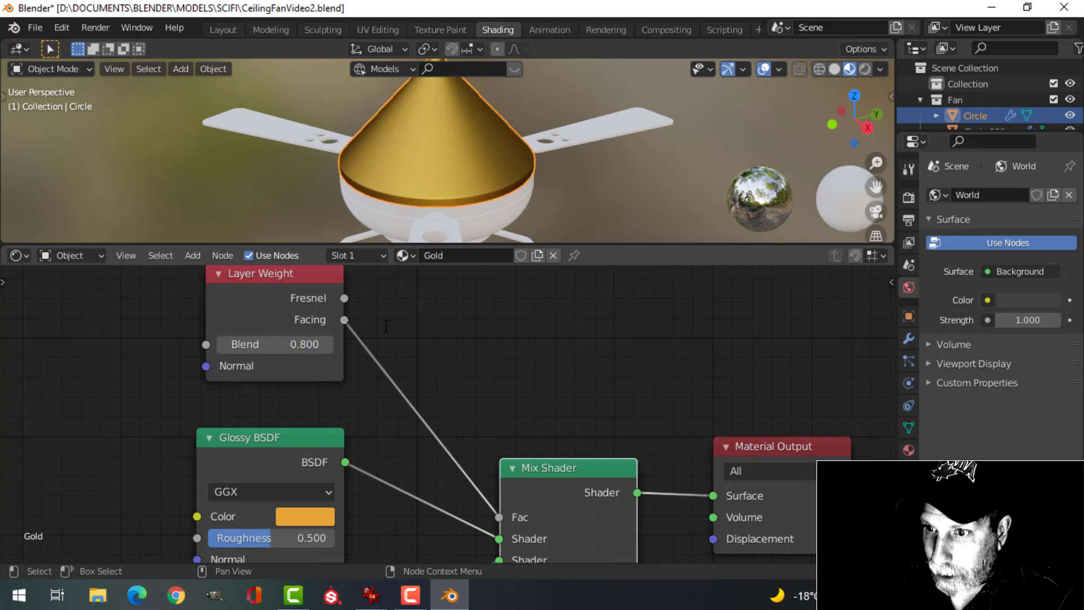
scroll(395, 345, down, 1)
scroll(426, 374, up, 1)
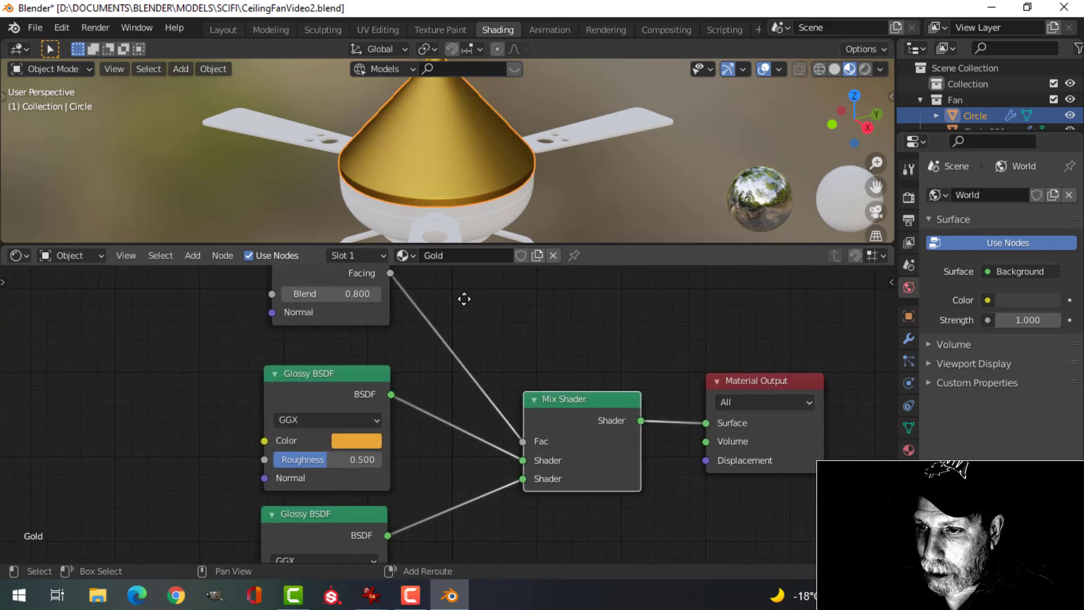
Make the upper glossy gold slightly lighter and less saturated, then view the deselected fan
click(353, 444)
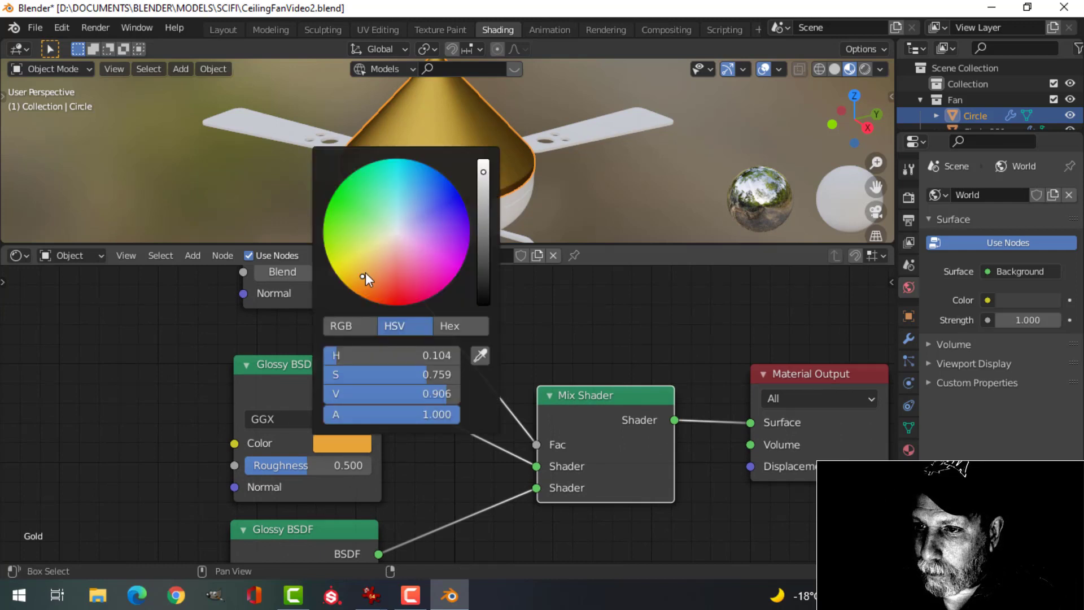
mouse_move(365, 274)
mouse_down()
mouse_move(367, 260)
mouse_move(369, 270)
mouse_up()
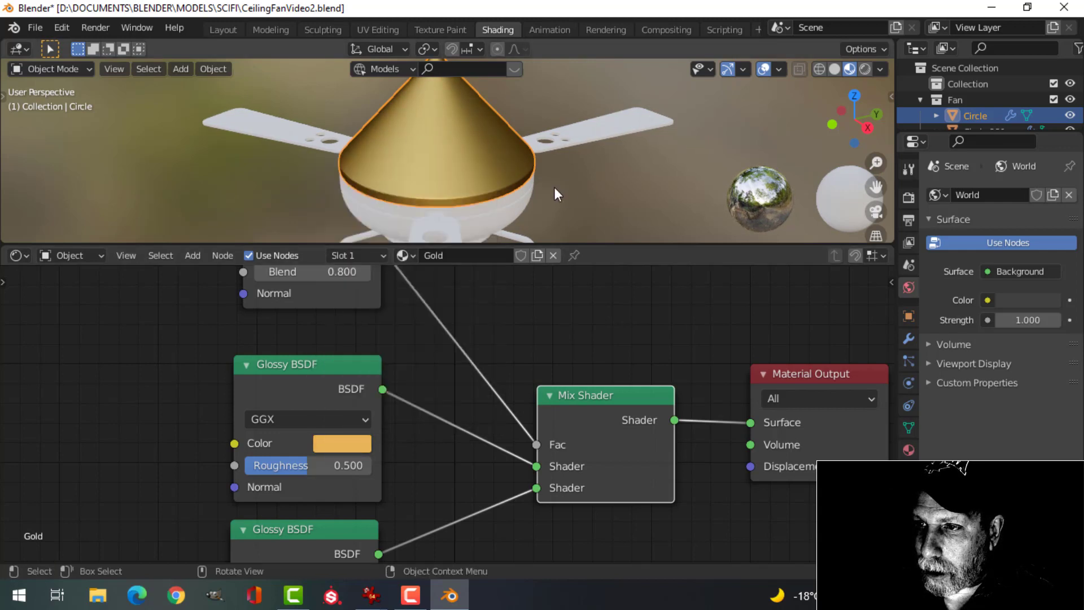
click(553, 186)
middle_drag(551, 181, 503, 209)
scroll(527, 322, down, 1)
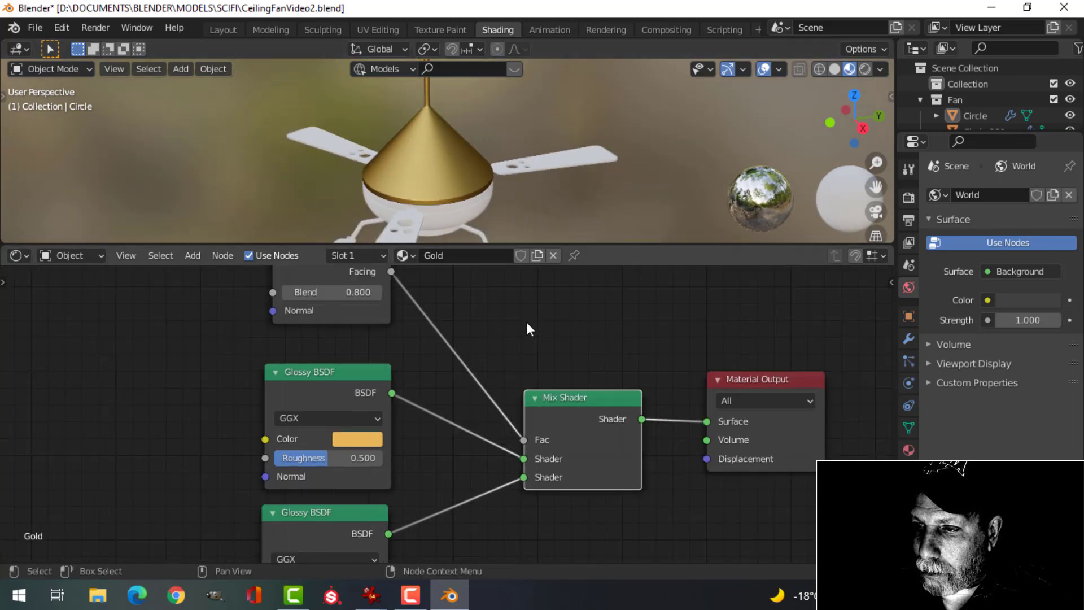
scroll(527, 329, down, 3)
Pan the node graph right to free space on the left
middle_drag(513, 351, 387, 356)
scroll(451, 339, down, 1)
middle_drag(450, 339, 521, 351)
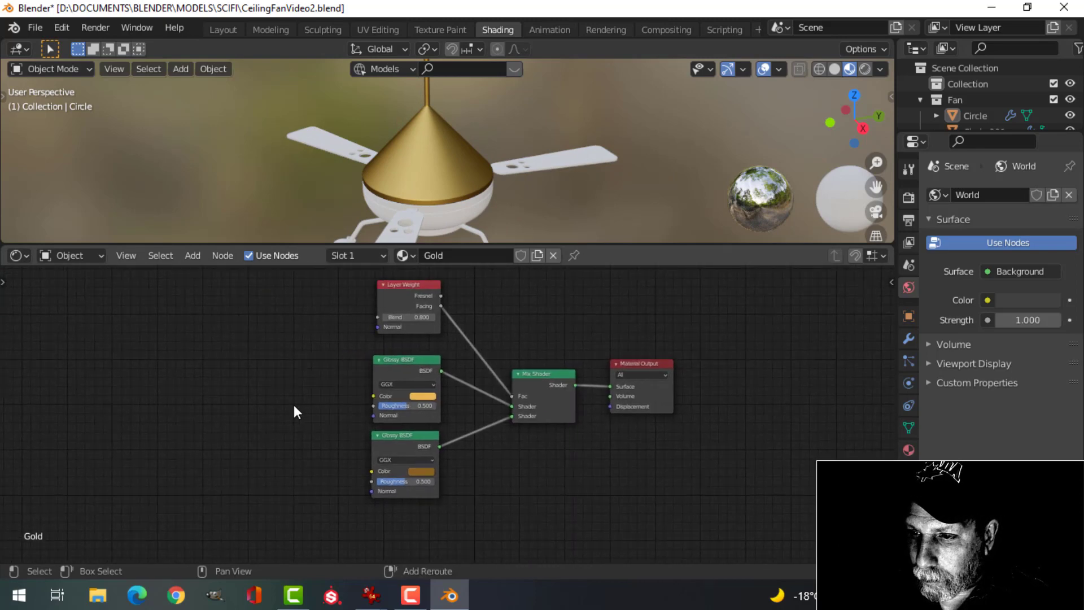
scroll(343, 398, up, 5)
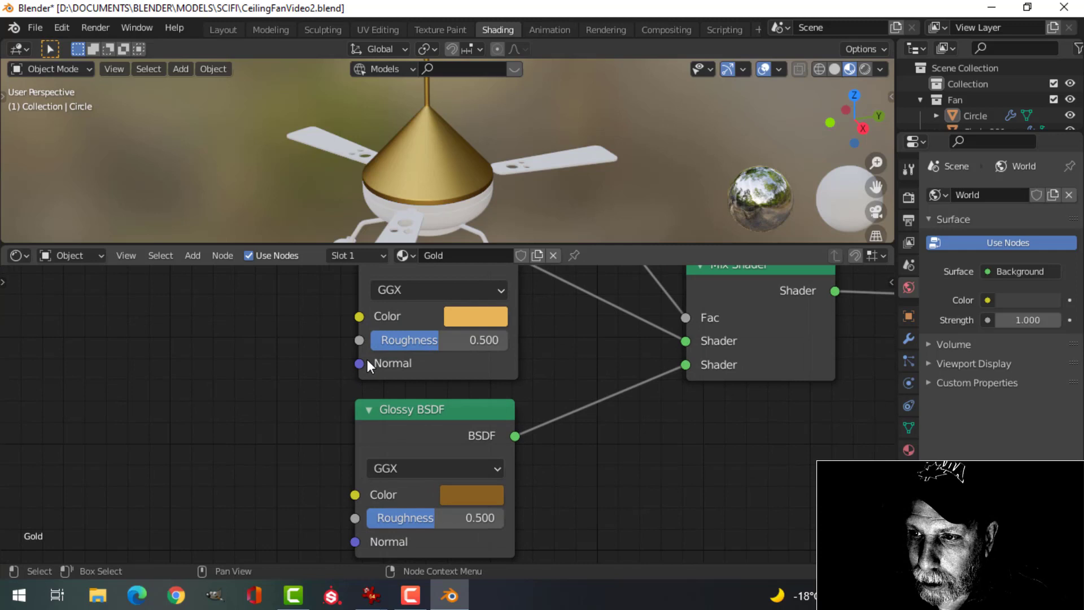
scroll(408, 338, down, 1)
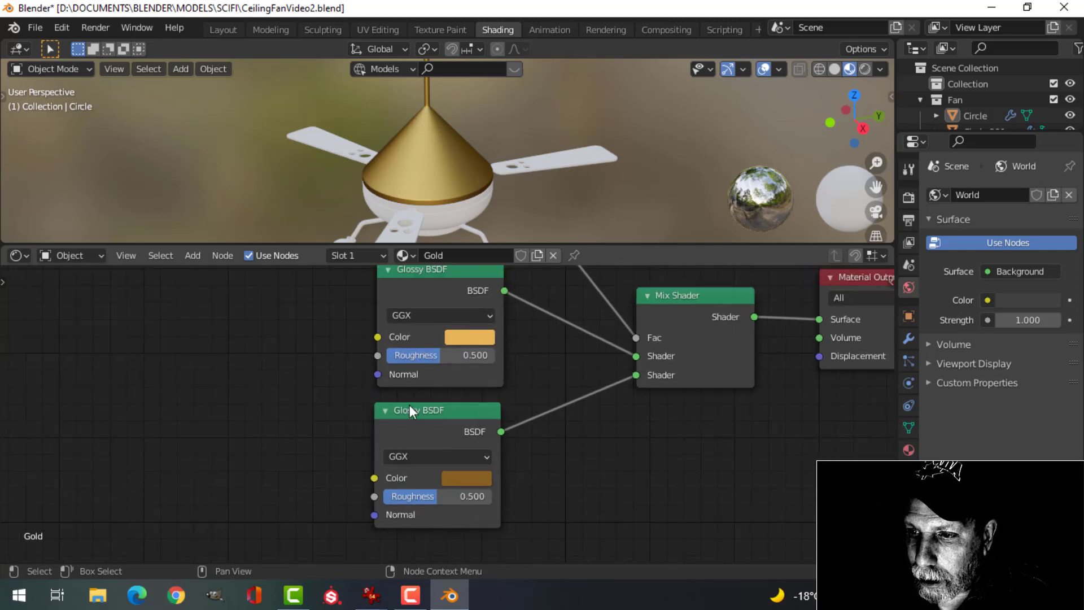
scroll(293, 407, down, 1)
middle_drag(286, 397, 359, 417)
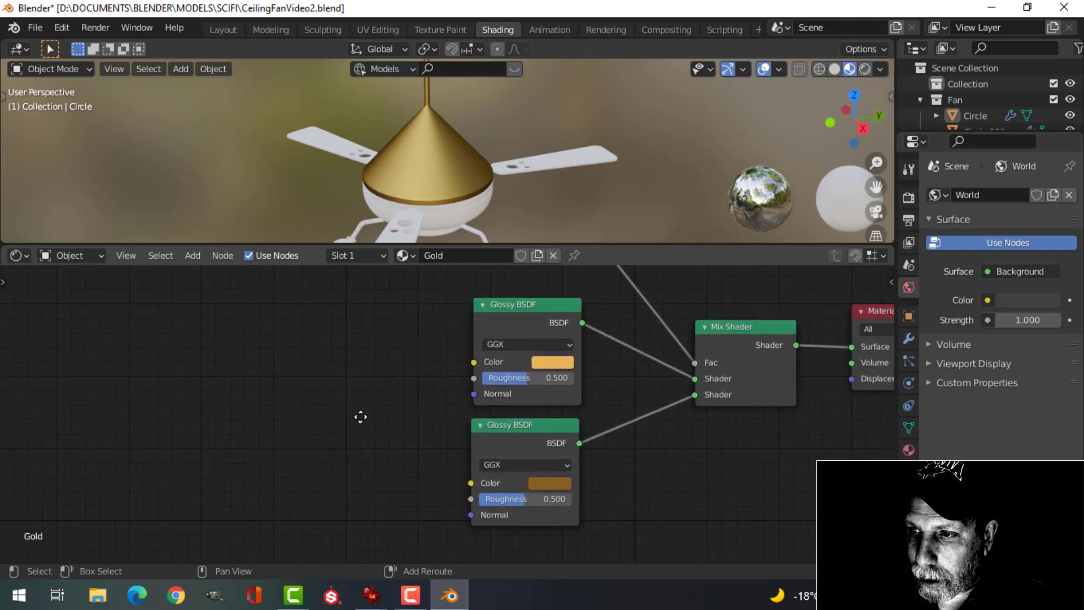
Add a Noise Texture node at the left of the Gold node graph
middle_drag(291, 408, 320, 399)
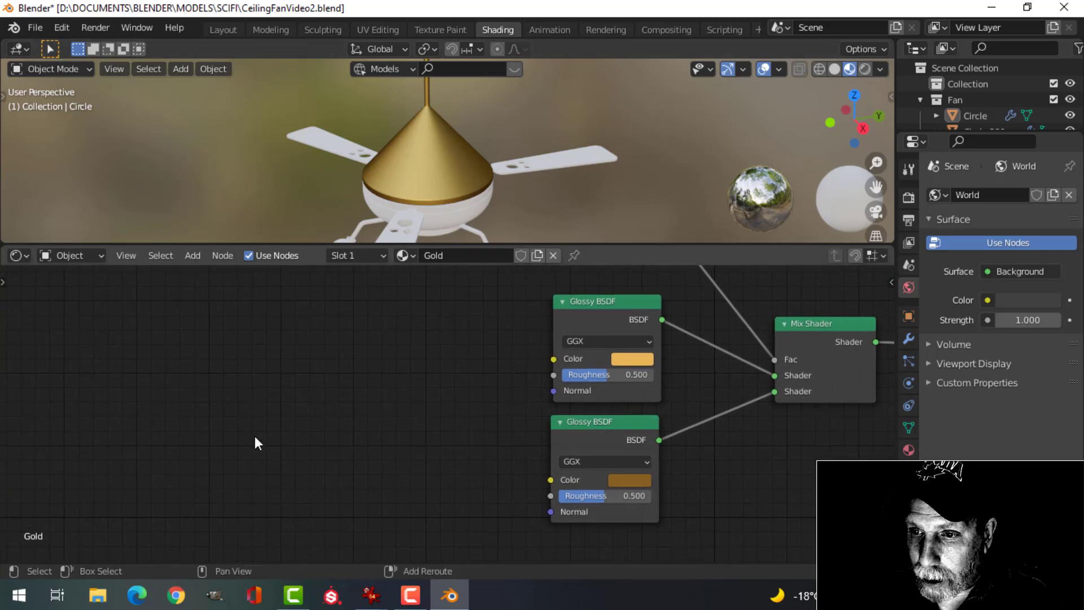
key(shift+a)
mouse_move(230, 462)
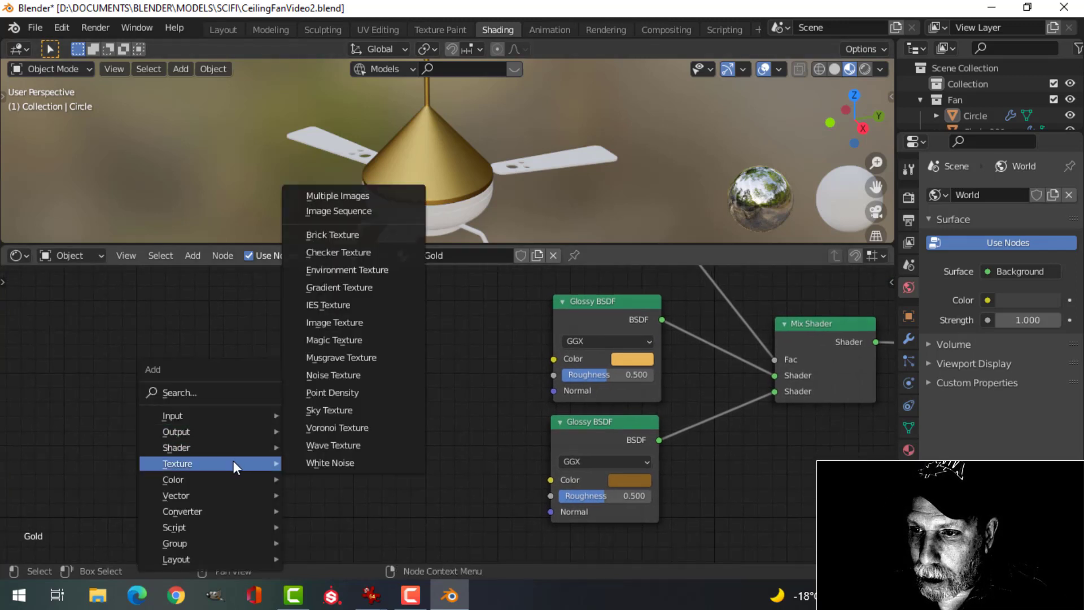
click(327, 375)
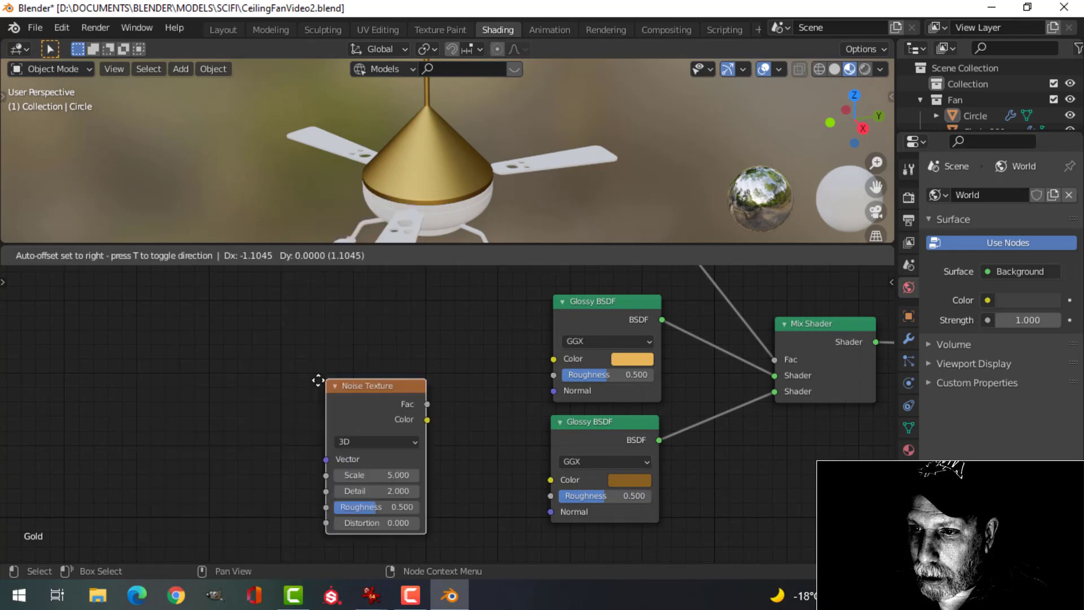
click(124, 330)
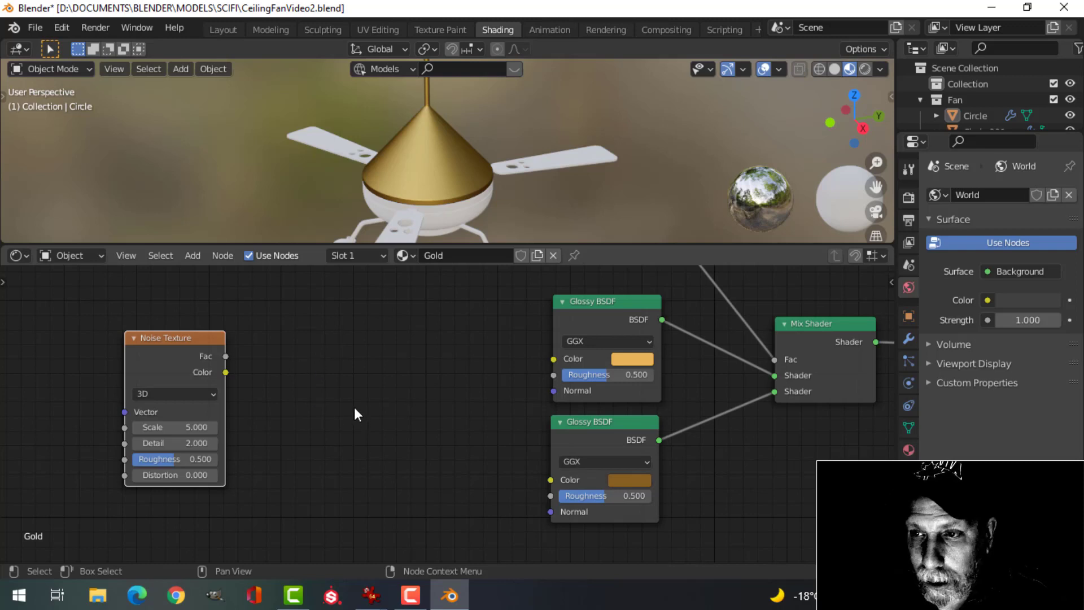
Add a Bump node fed by the noise, with its Normal driving both Glossy BSDFs
key(shift+a)
mouse_move(338, 438)
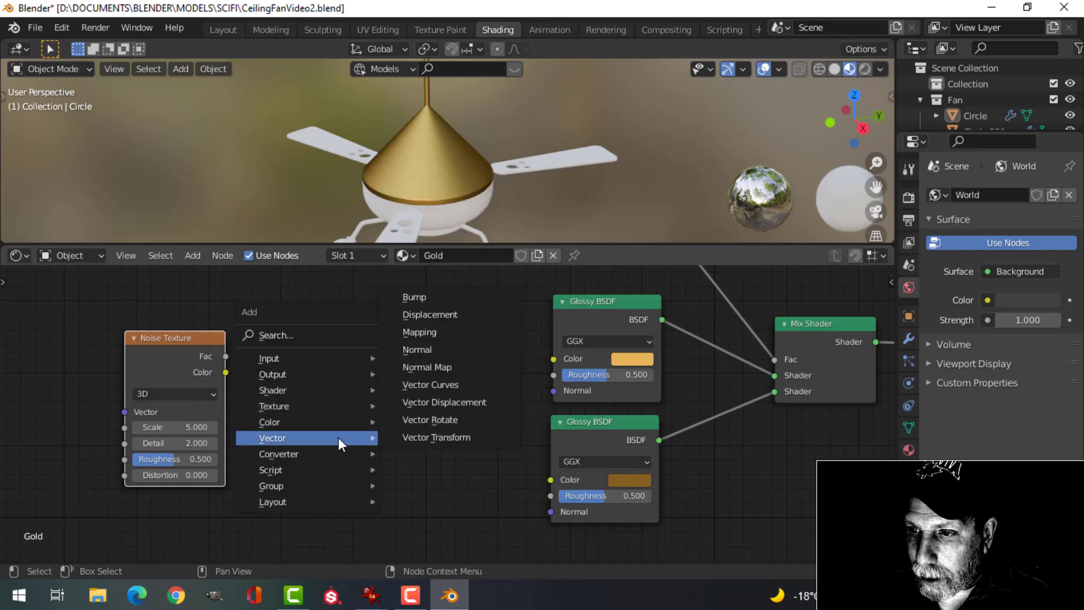
click(416, 300)
click(300, 351)
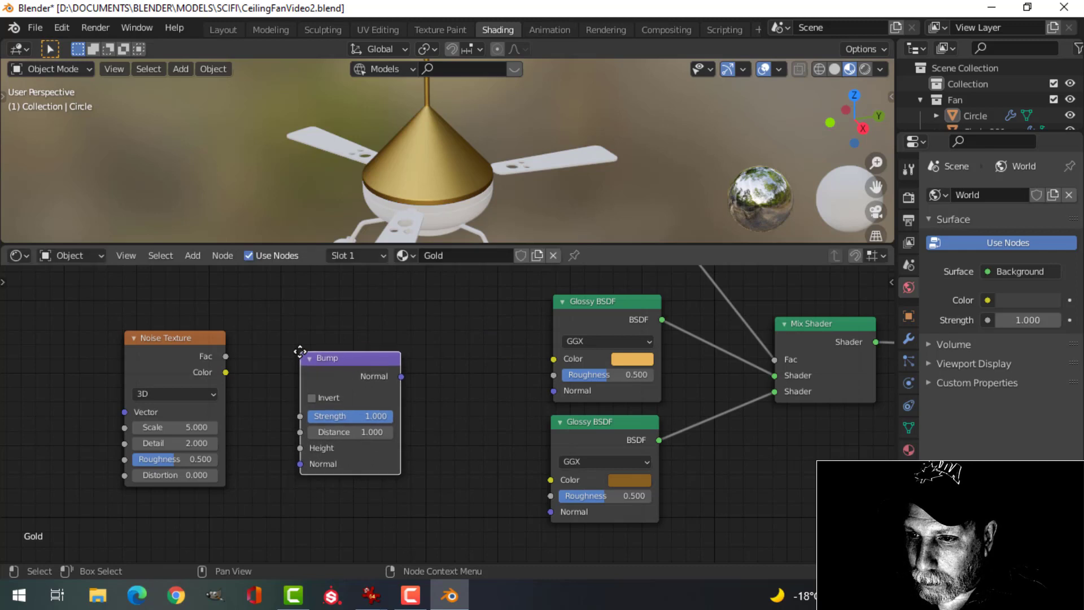
scroll(257, 383, up, 1)
drag(188, 346, 273, 454)
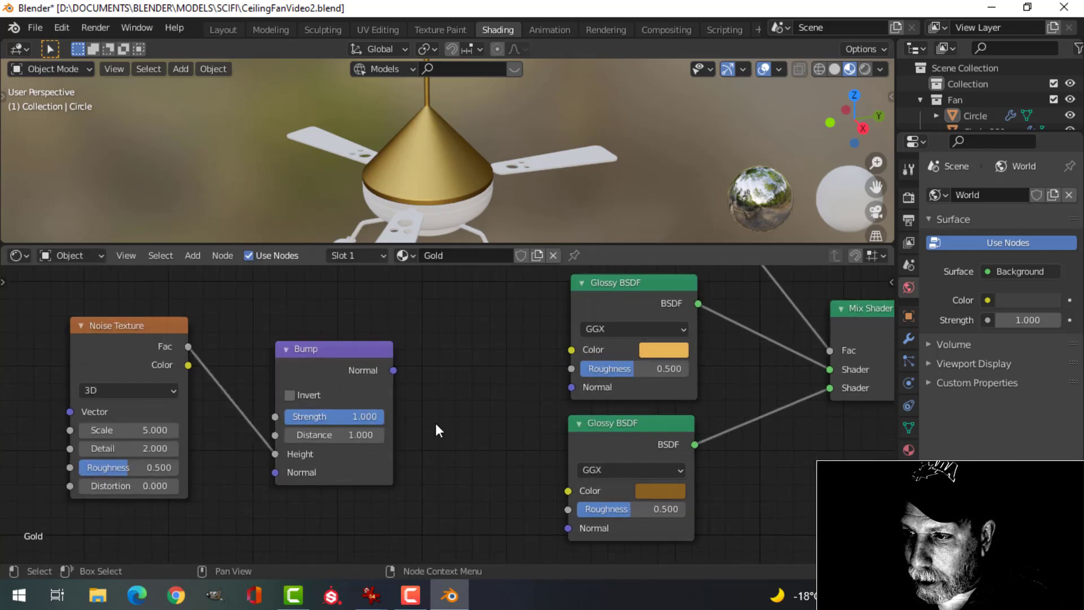
drag(394, 371, 570, 387)
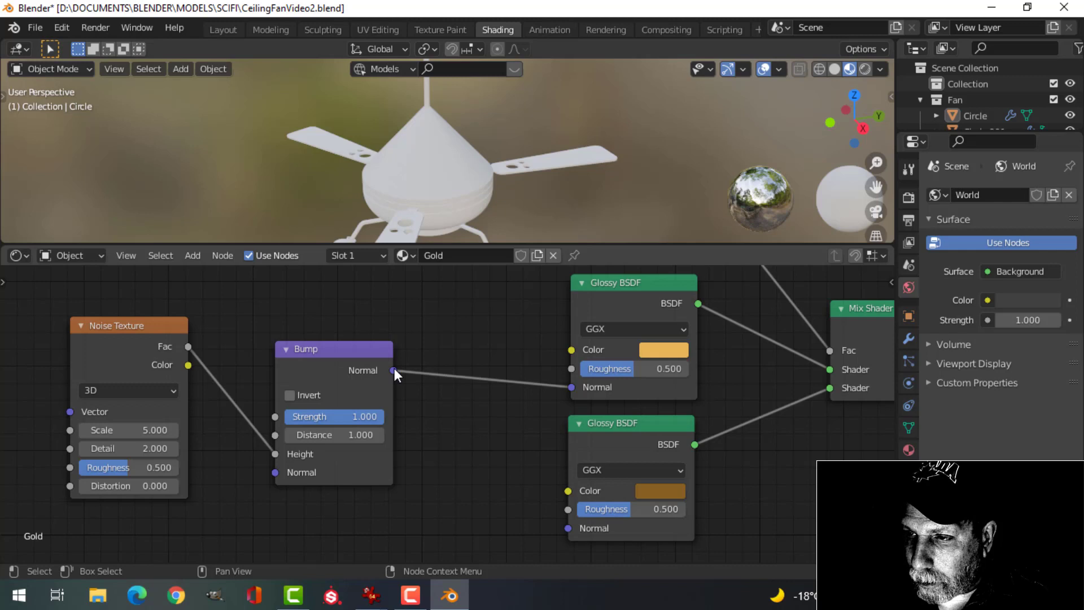
drag(393, 368, 564, 531)
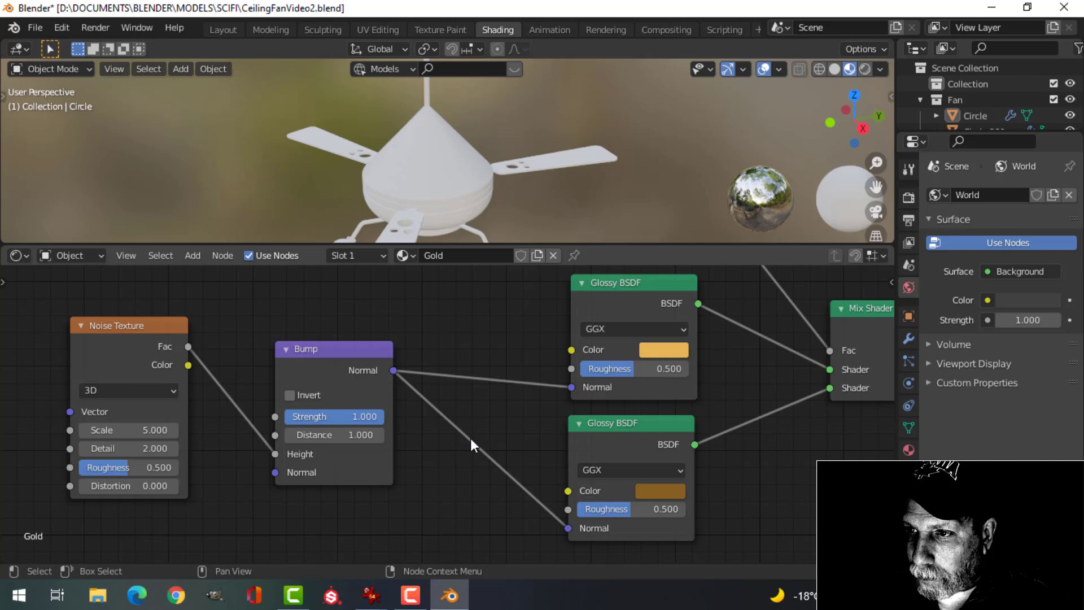
Make room and add a Texture Coordinate node at the far left
scroll(455, 194, up, 3)
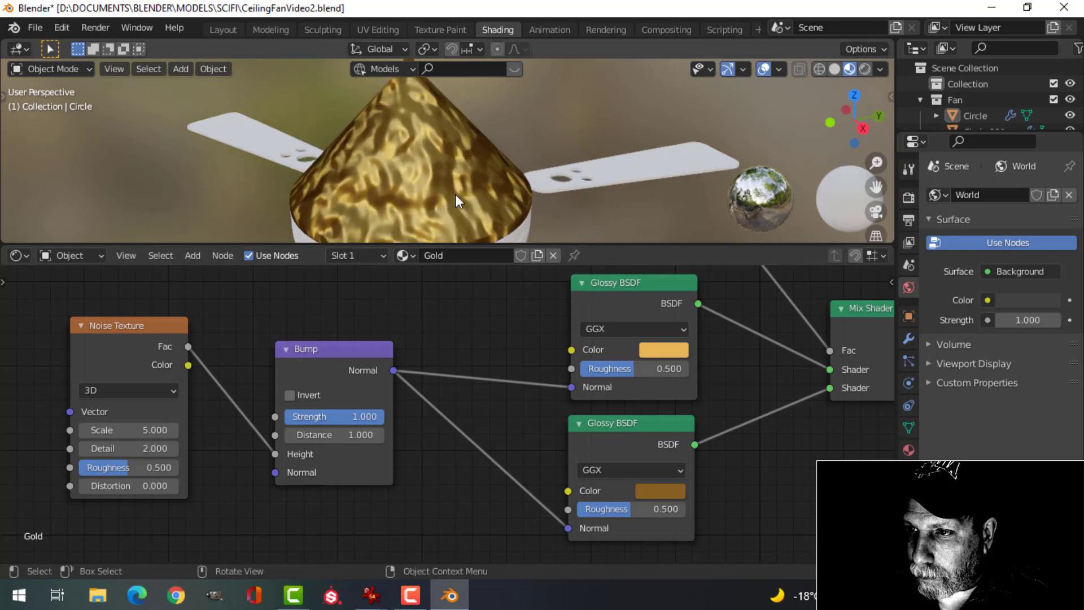
scroll(460, 276, down, 1)
middle_drag(442, 392, 508, 411)
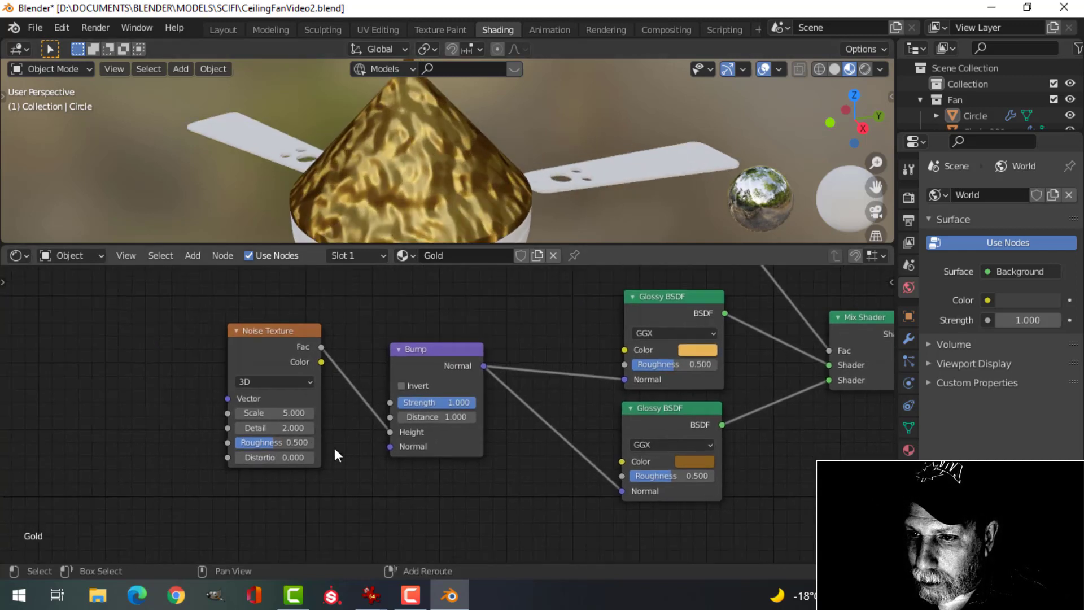
middle_drag(271, 328, 480, 367)
click(365, 349)
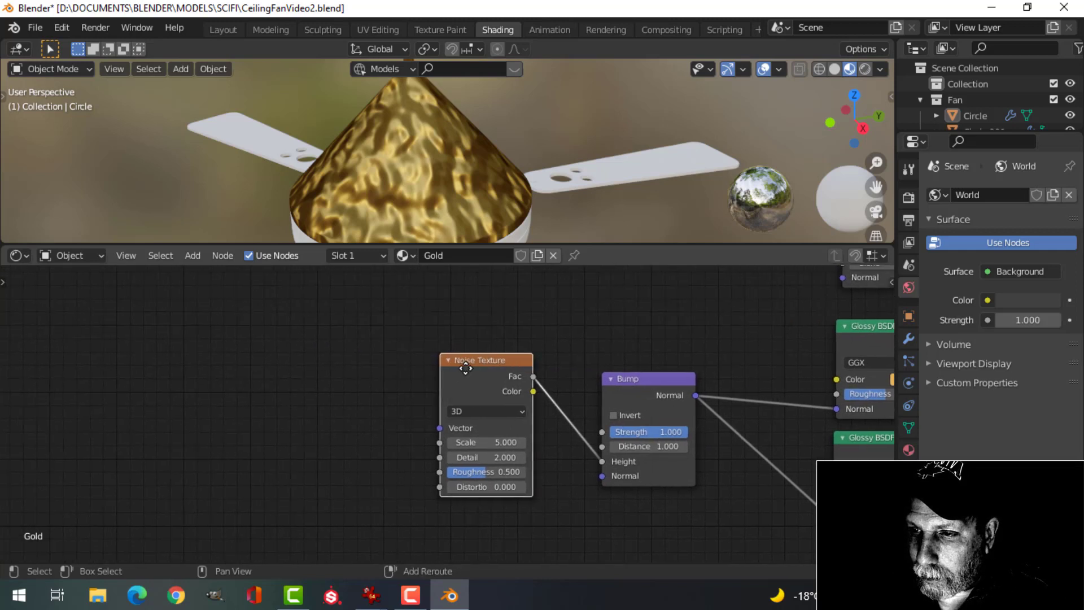
key(shift+a)
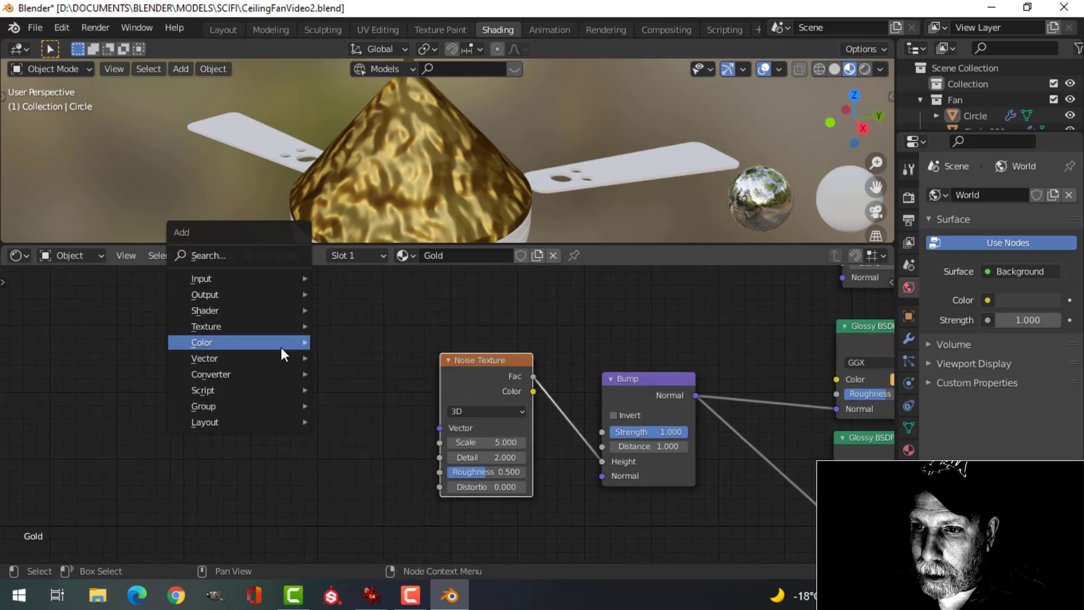
mouse_move(267, 277)
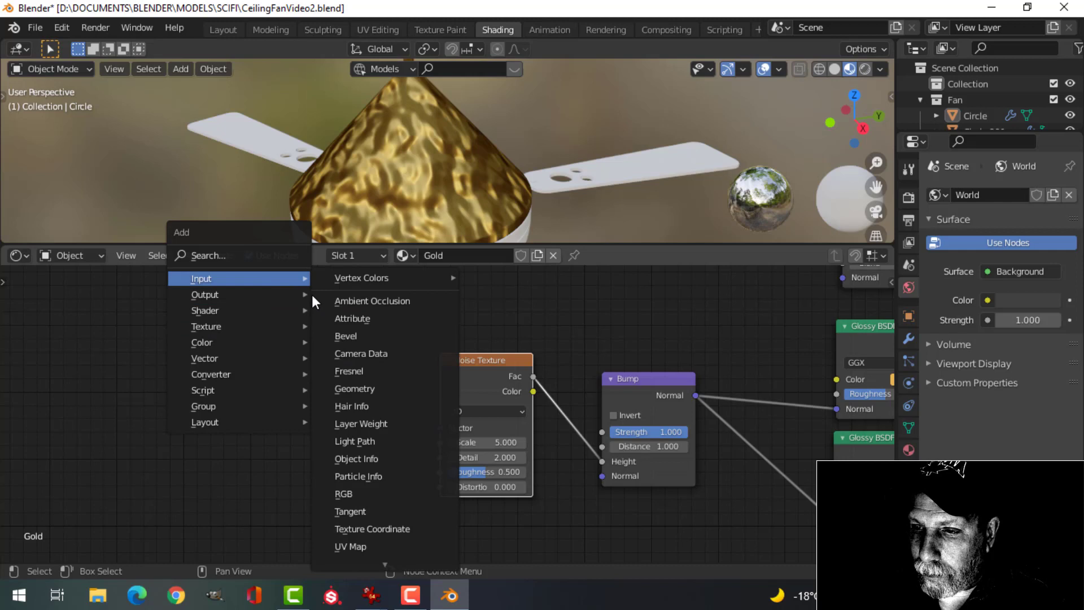
click(362, 529)
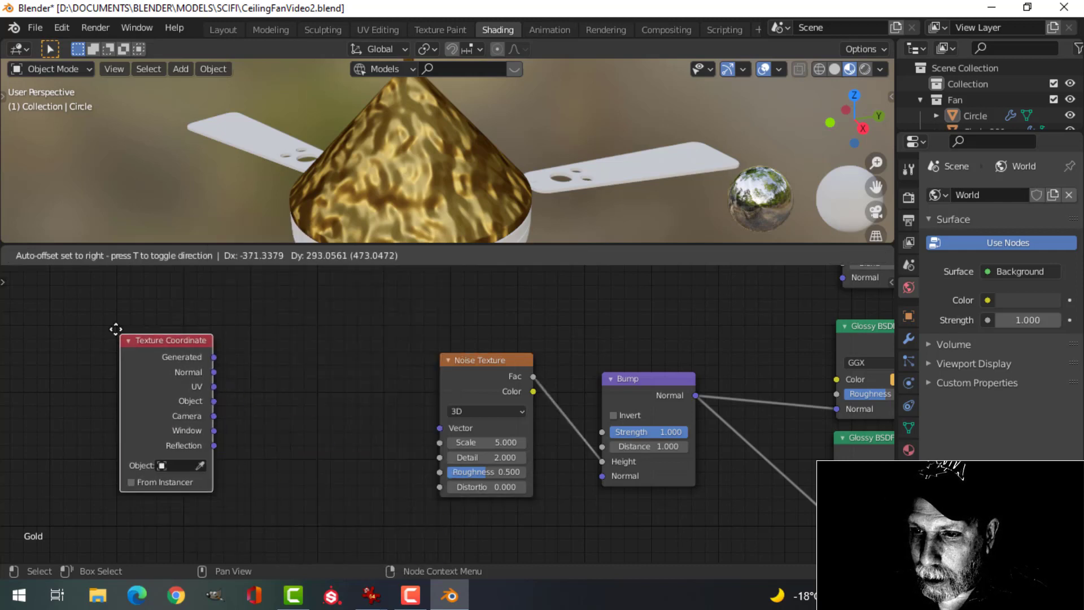
click(59, 324)
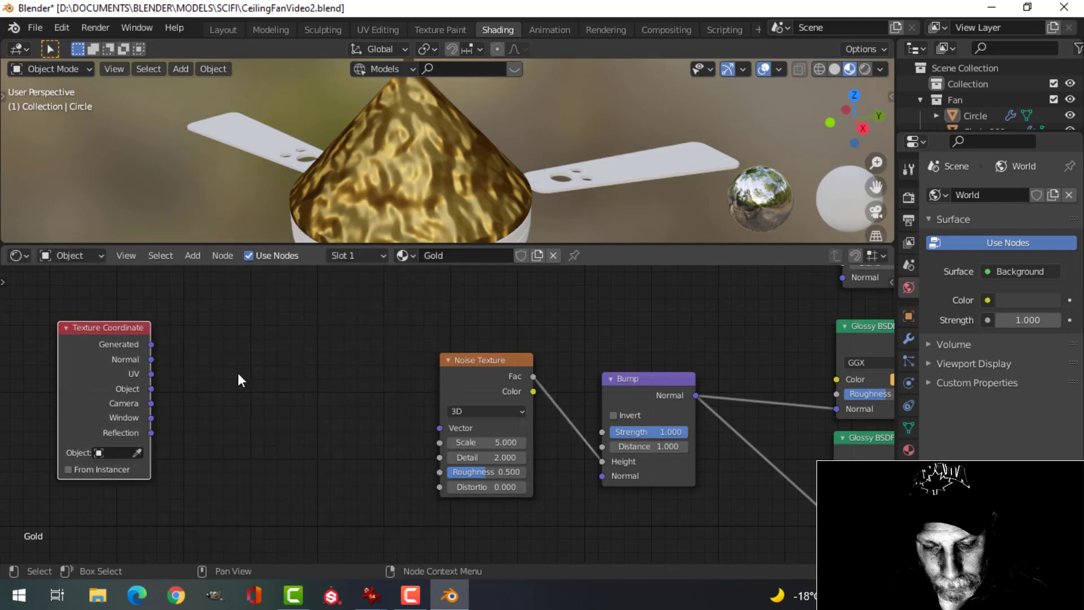
Add a Mapping node linking Texture Coordinate Object to the Noise Texture's Vector
key(shift+a)
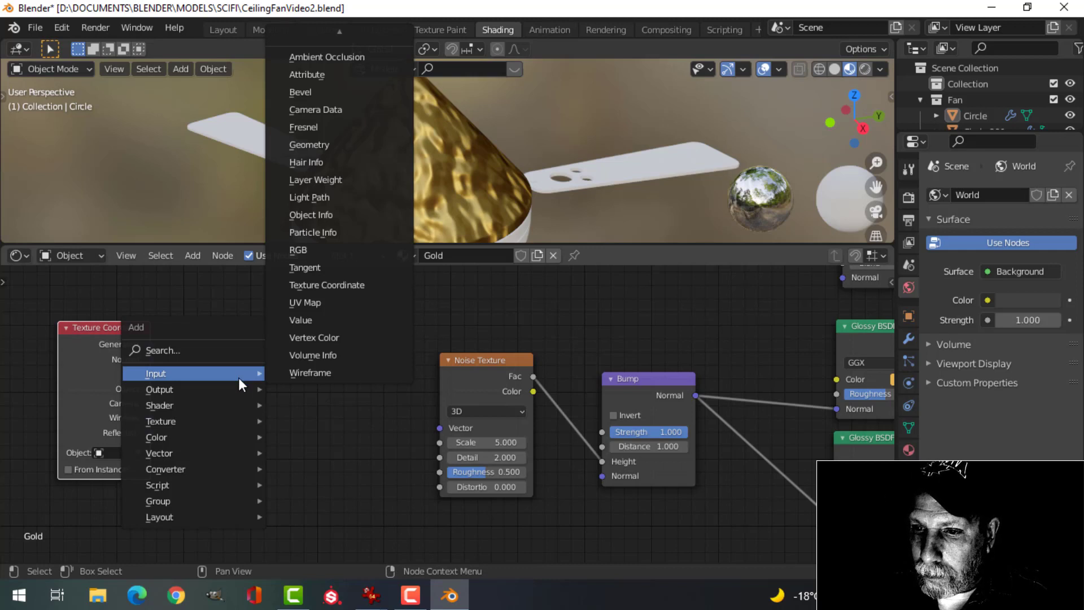
mouse_move(214, 452)
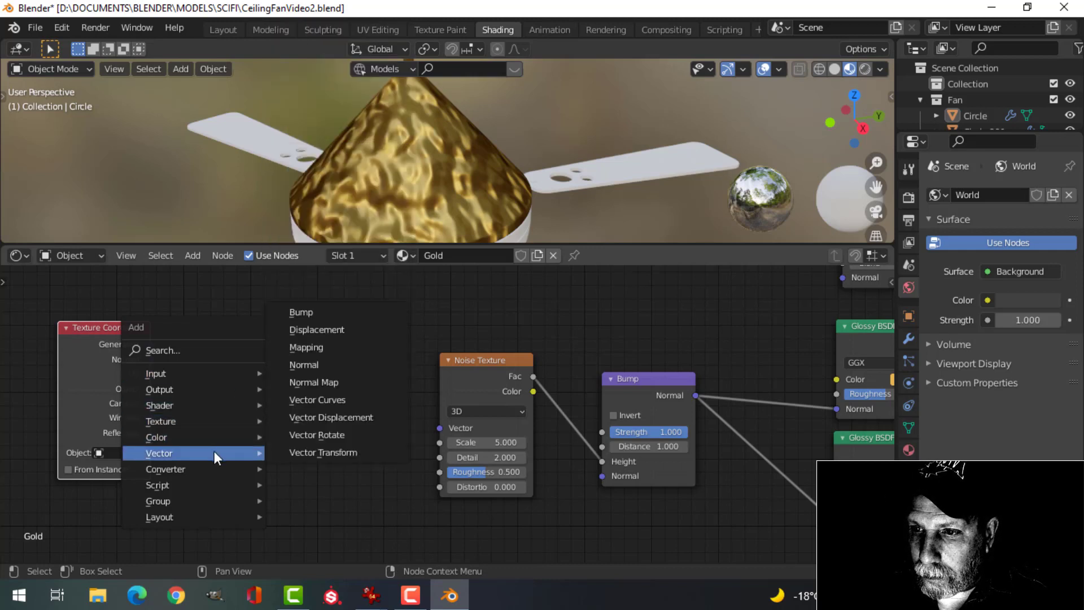
click(328, 348)
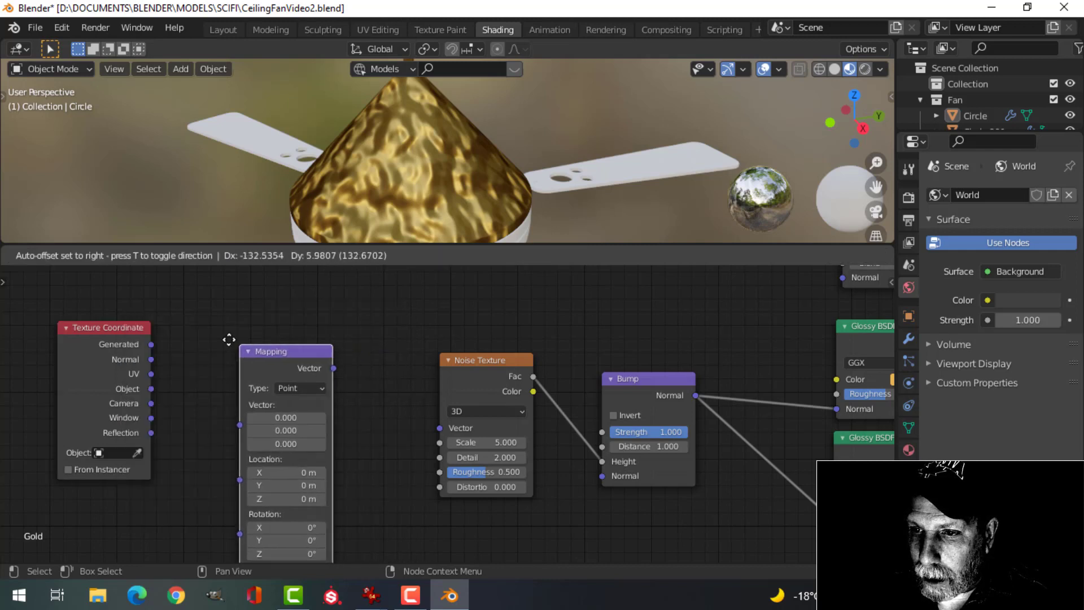
click(237, 306)
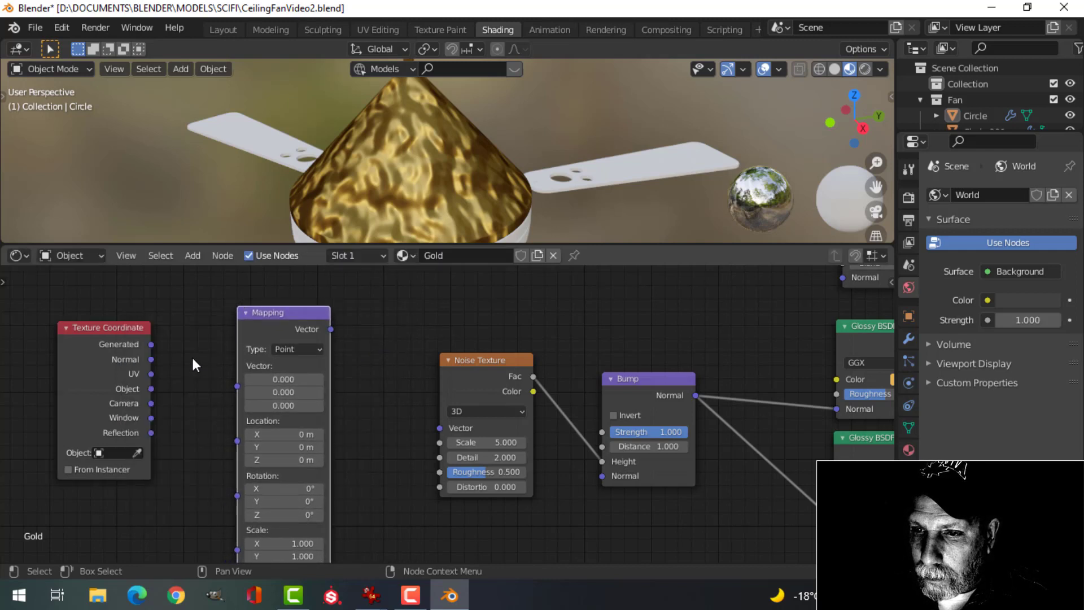
middle_drag(192, 414, 200, 387)
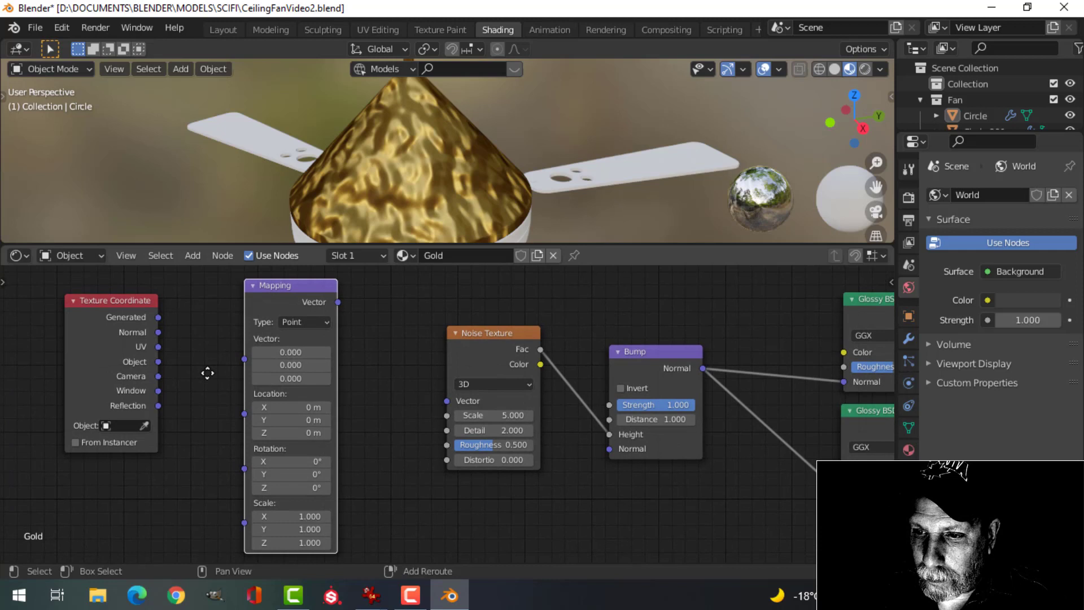
drag(159, 362, 244, 339)
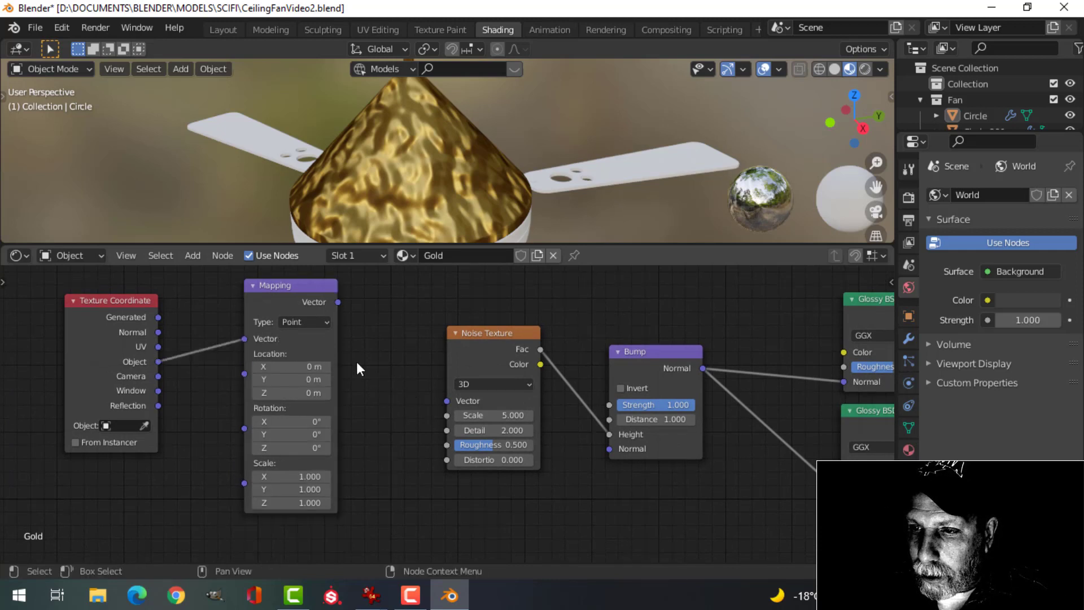
drag(338, 303, 452, 402)
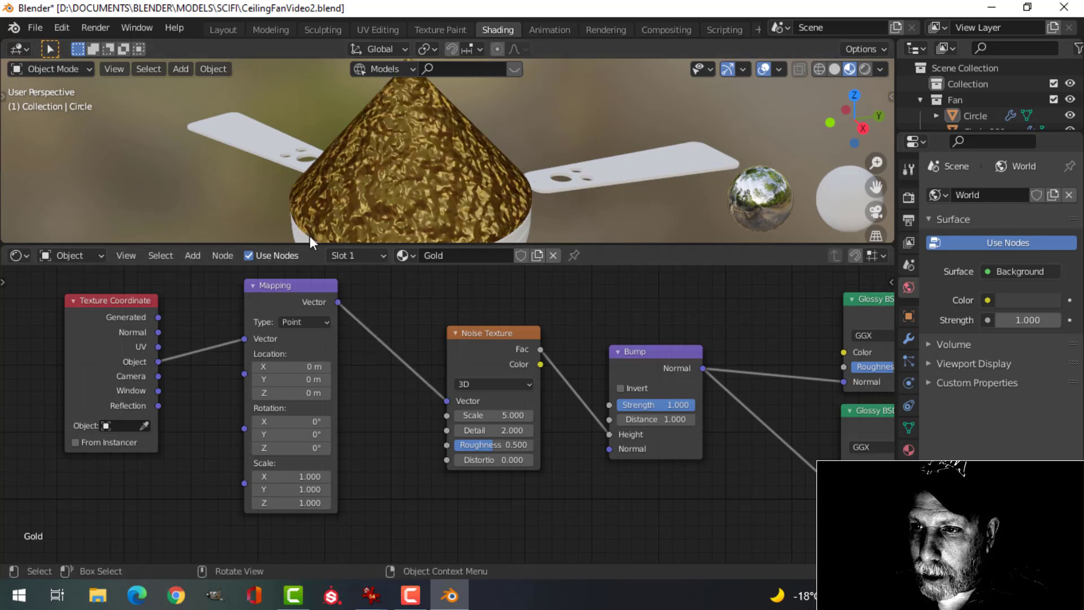
scroll(402, 197, up, 2)
scroll(402, 196, down, 2)
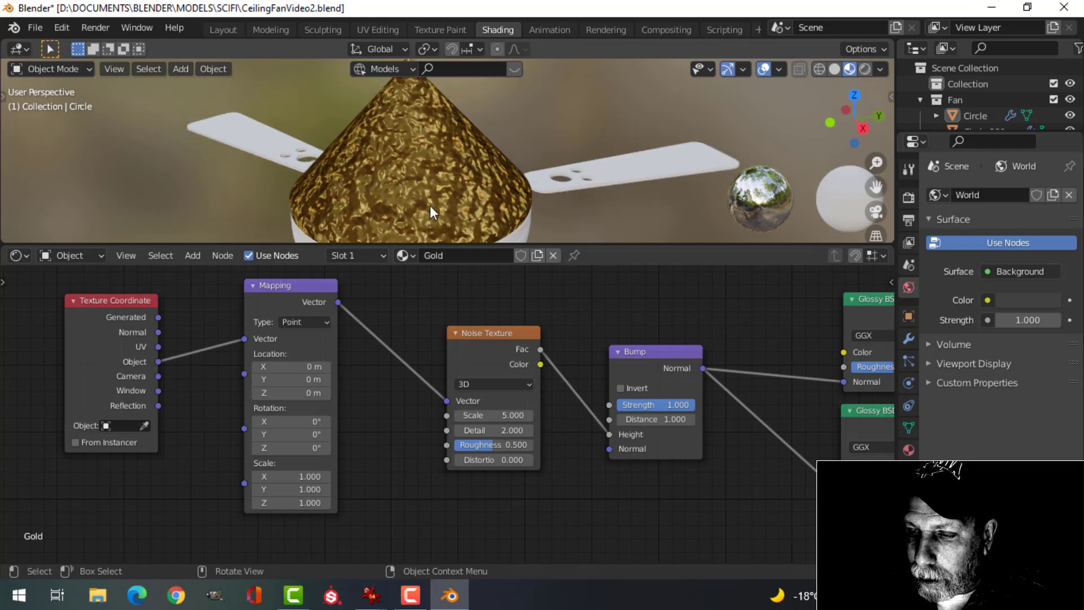
Set the Noise Texture Scale to 350 and drag its Detail up to 6.3
middle_drag(472, 401, 395, 401)
scroll(422, 402, up, 2)
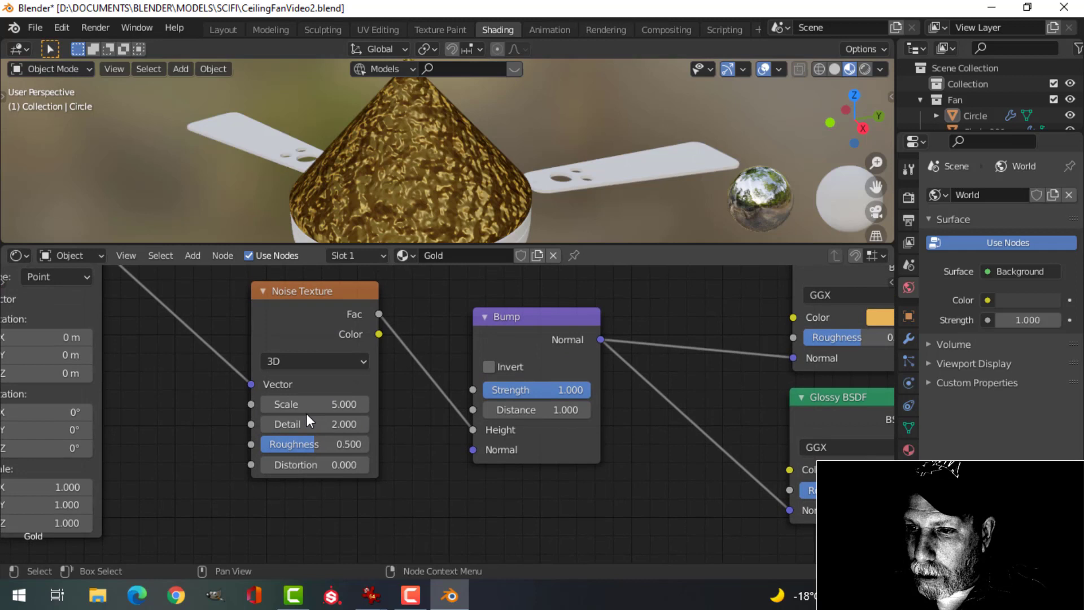
click(344, 403)
text(350)
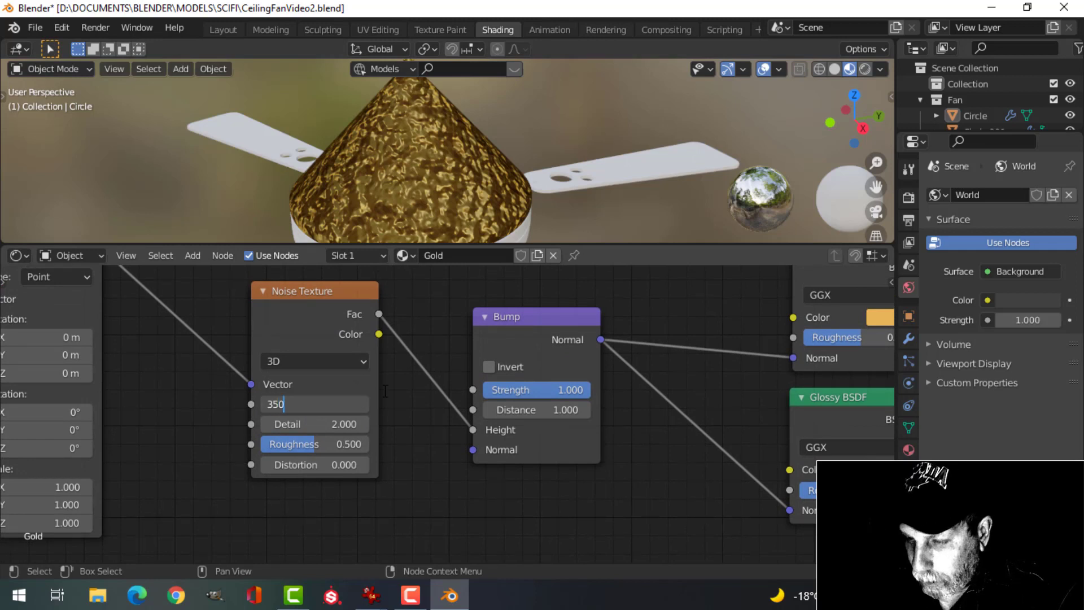
key(Return)
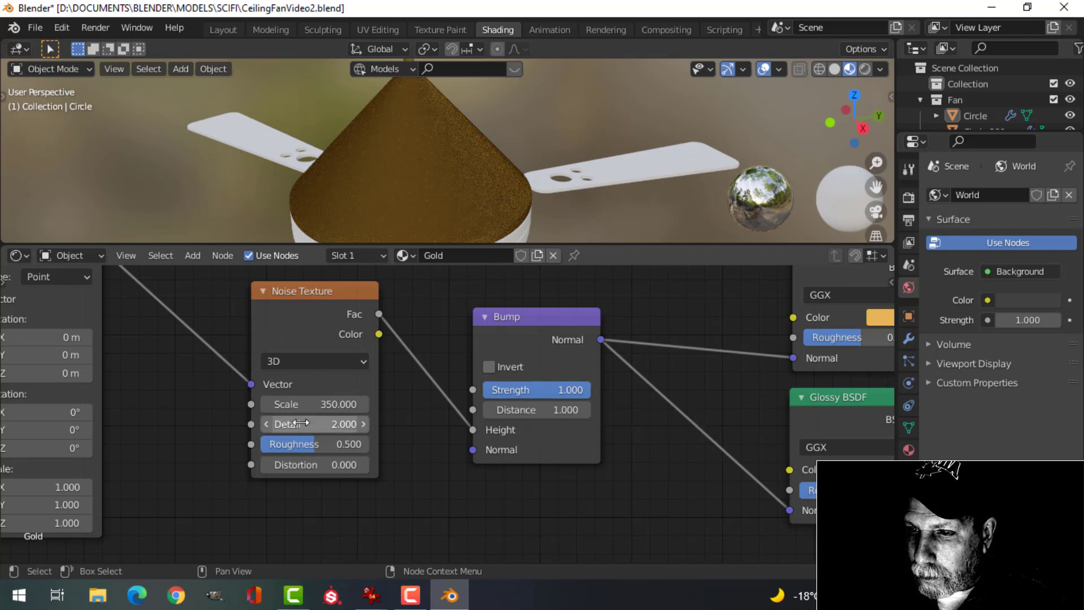
drag(317, 424, 397, 424)
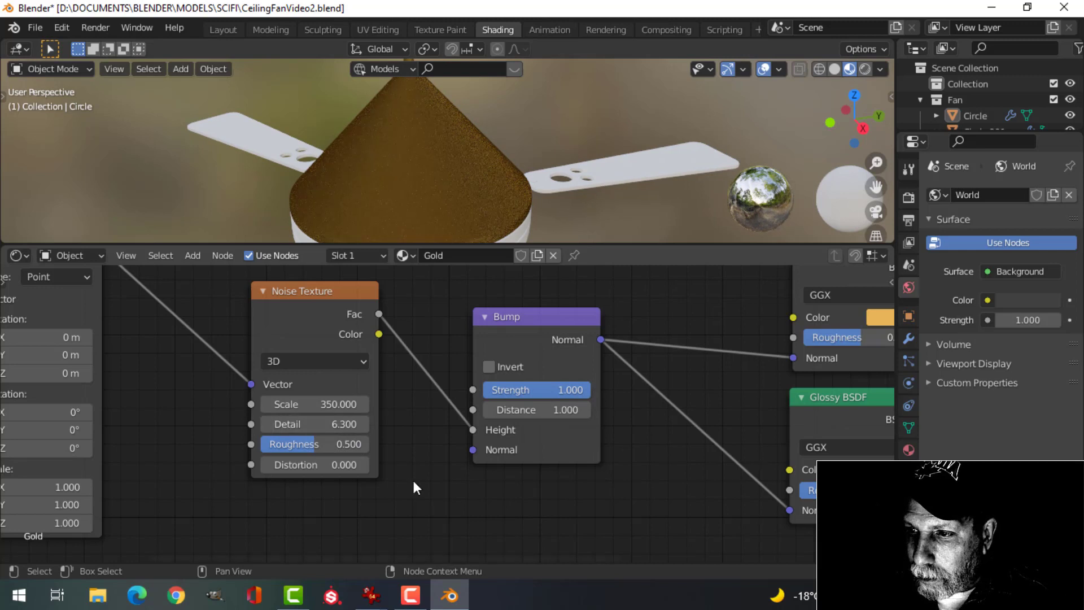
Set the Bump node Strength to 0.1 and inspect the gold cone
click(548, 390)
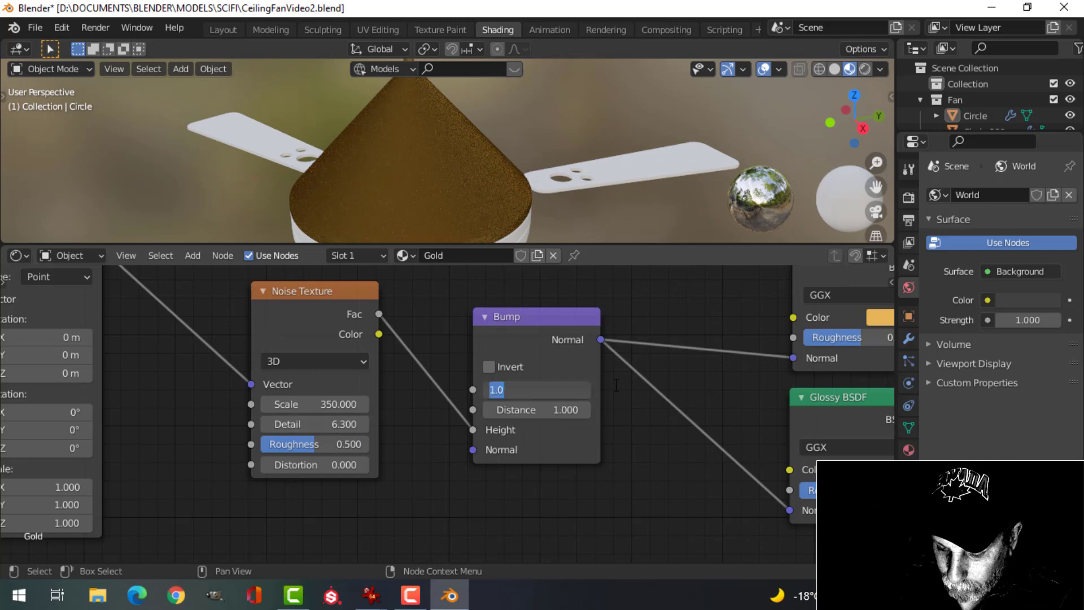
text(0.1)
key(Return)
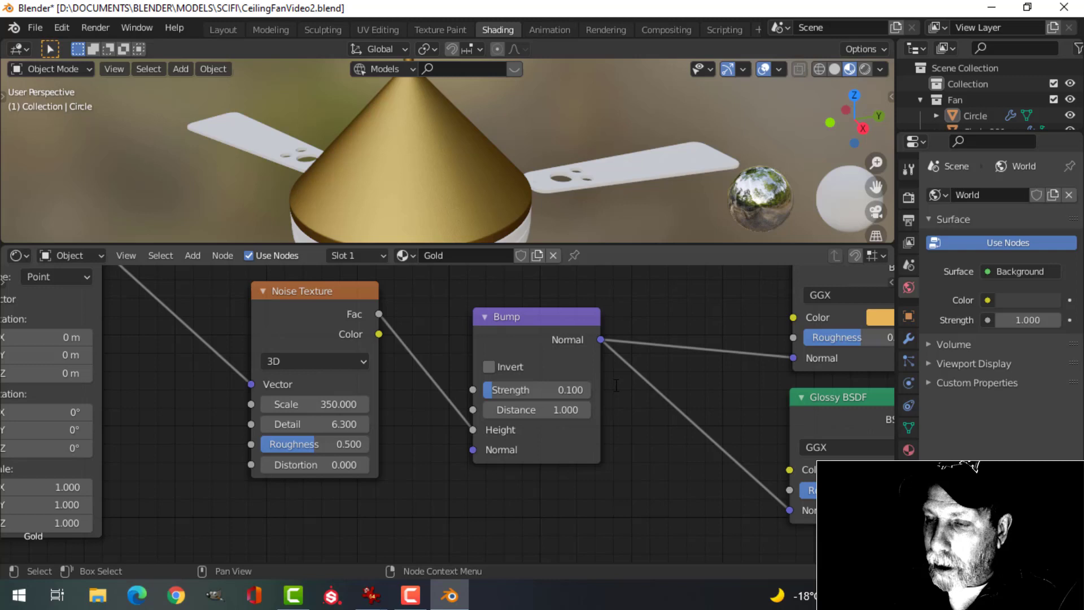
scroll(483, 188, up, 2)
scroll(469, 179, up, 5)
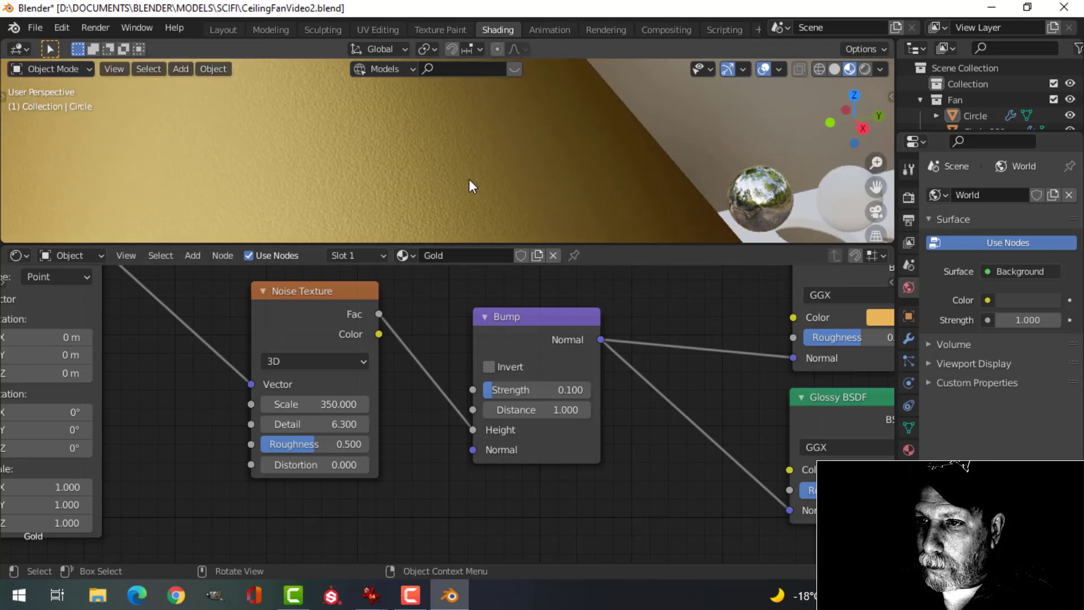
middle_drag(456, 186, 405, 187)
scroll(373, 189, down, 4)
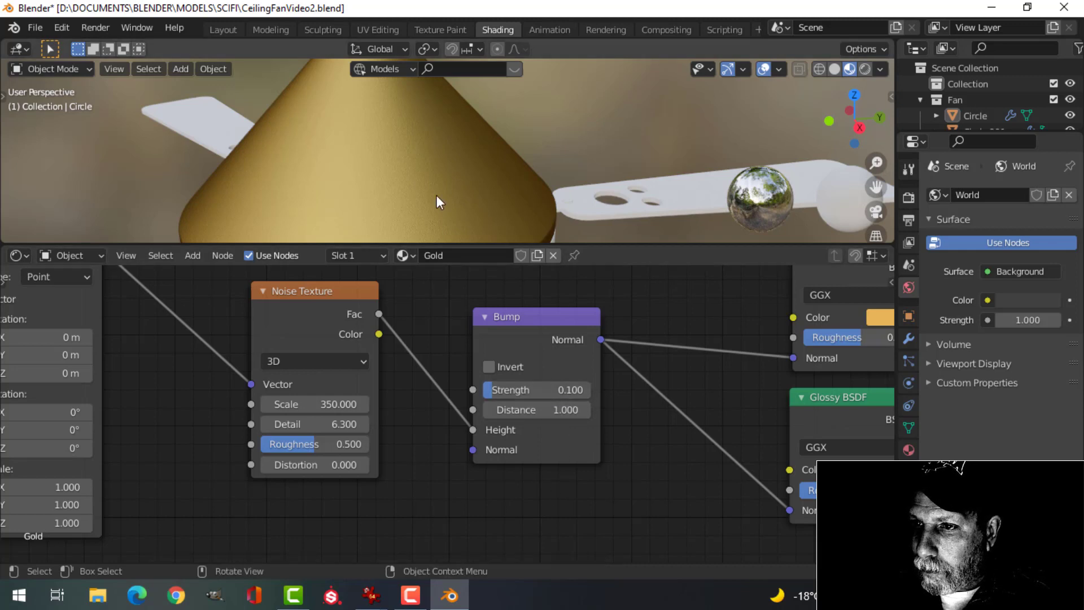
middle_drag(436, 195, 439, 190)
Raise the Bump node Strength to 0.2 and check the result on the fan
middle_drag(622, 448, 559, 471)
scroll(475, 213, up, 4)
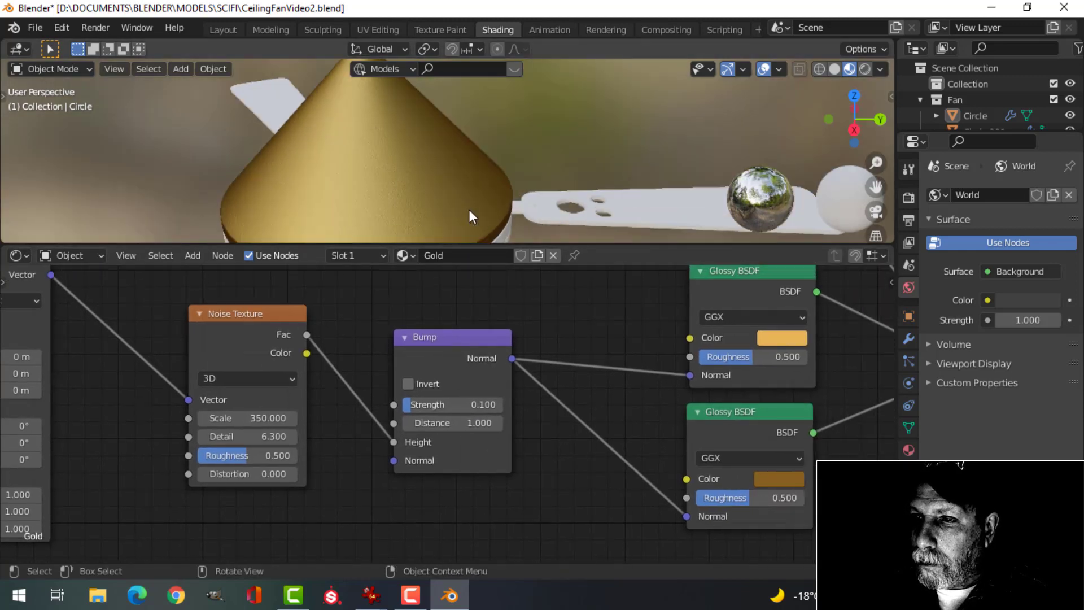
scroll(442, 198, down, 2)
scroll(533, 442, up, 1)
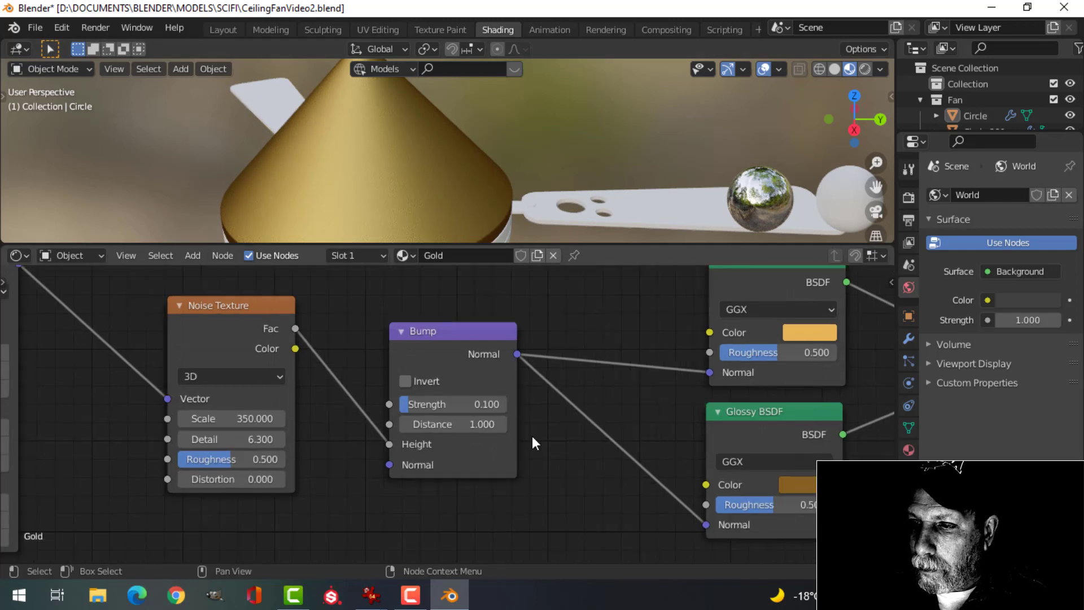
scroll(391, 155, up, 3)
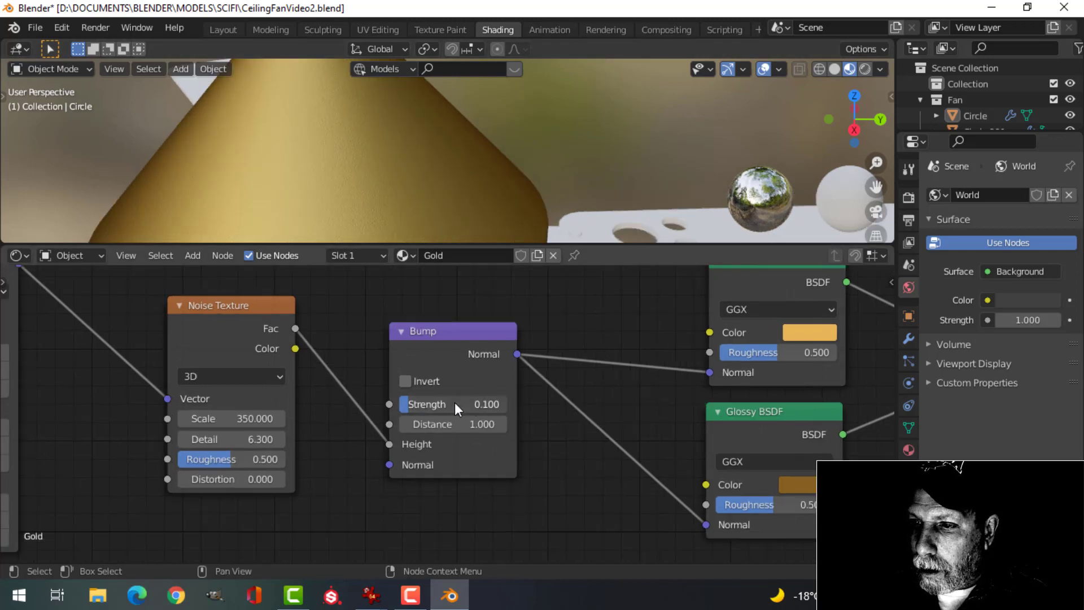
double_click(455, 404)
text(0.2)
key(Return)
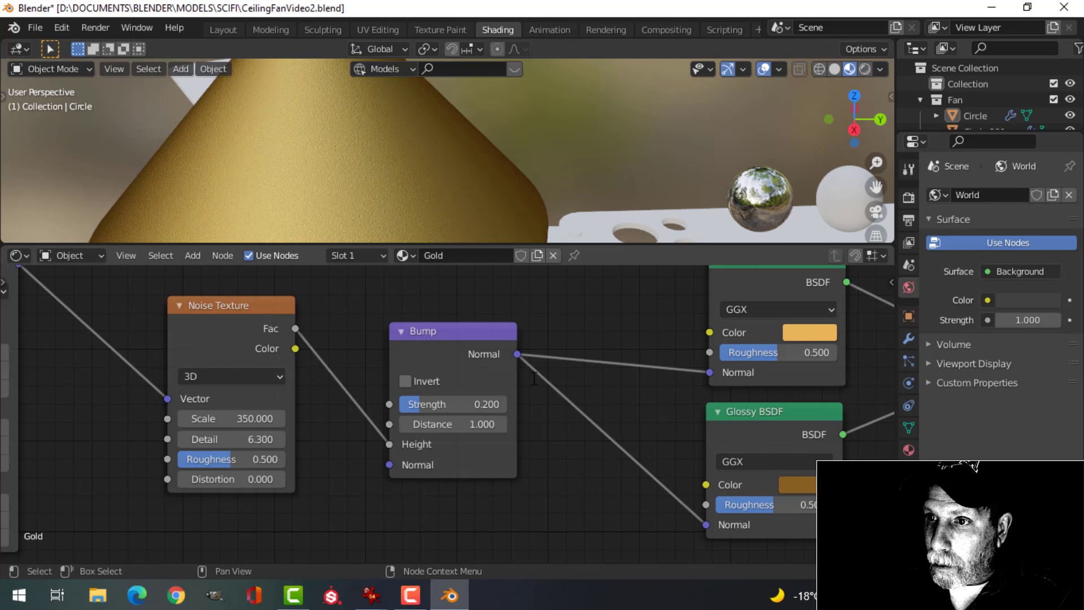
scroll(454, 186, down, 4)
mouse_move(448, 185)
middle_down()
mouse_move(473, 176)
mouse_move(461, 193)
mouse_move(439, 185)
mouse_move(428, 151)
mouse_move(420, 159)
mouse_move(438, 178)
mouse_move(446, 165)
middle_up()
scroll(459, 189, down, 5)
scroll(435, 172, up, 3)
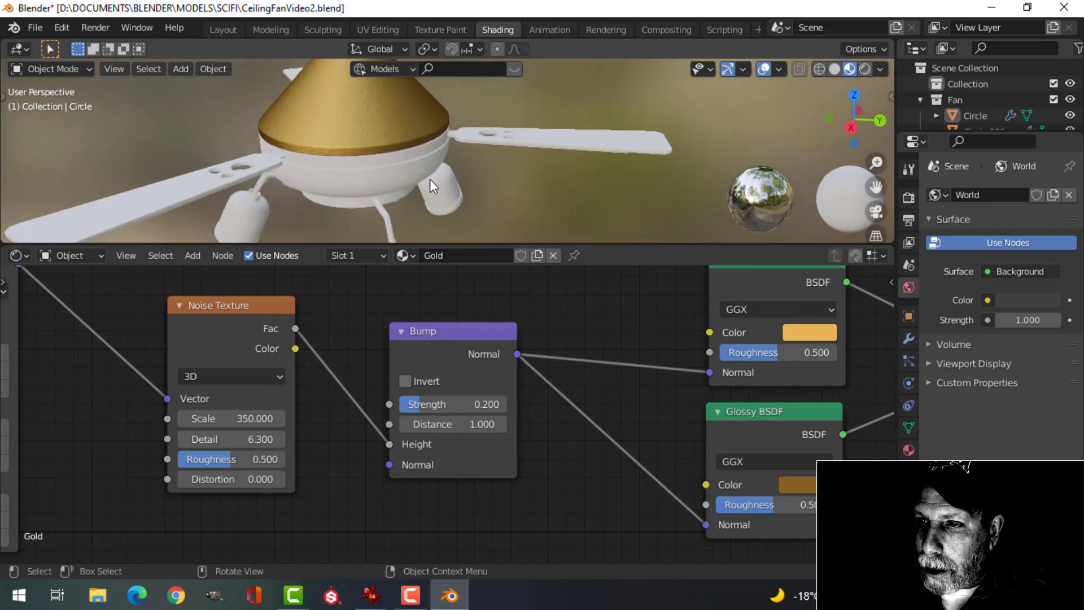
Assign the existing Gold material to the white bowl (Circle.002) under the cone
click(399, 175)
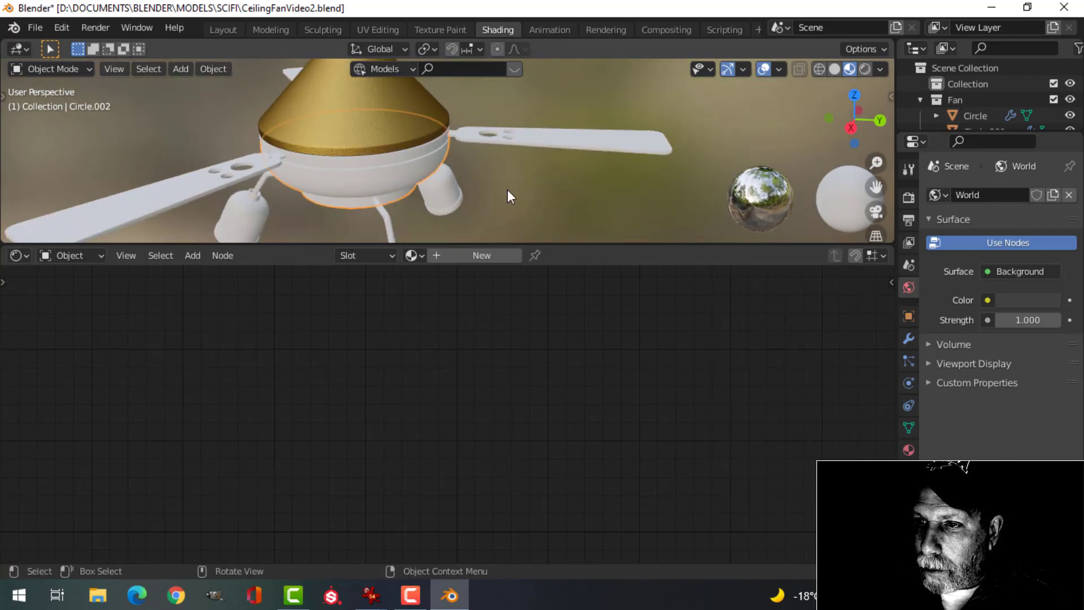
click(415, 257)
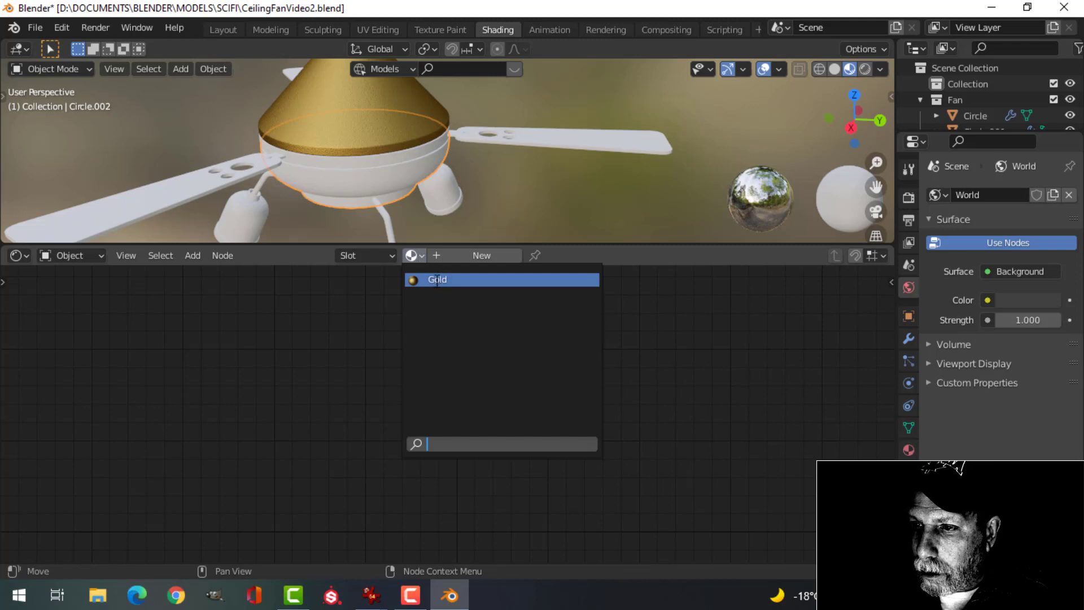
click(437, 280)
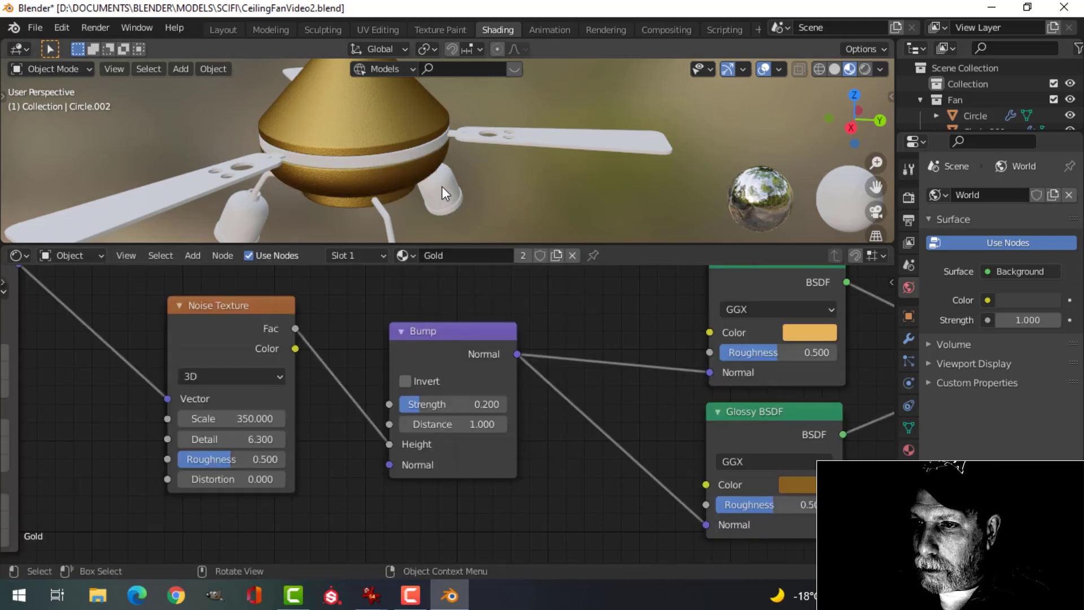
mouse_move(433, 173)
middle_down()
mouse_move(459, 128)
mouse_move(409, 185)
mouse_move(446, 181)
middle_up()
scroll(412, 184, up, 3)
scroll(440, 185, up, 3)
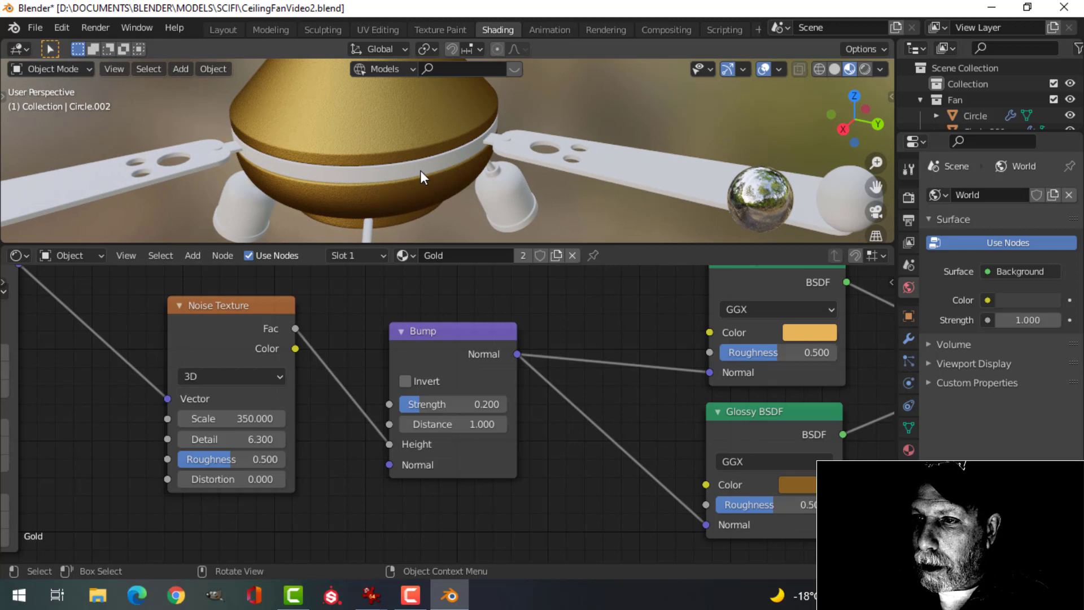
Create a new material named 'Black' on the ring piece (Circle.001)
click(421, 169)
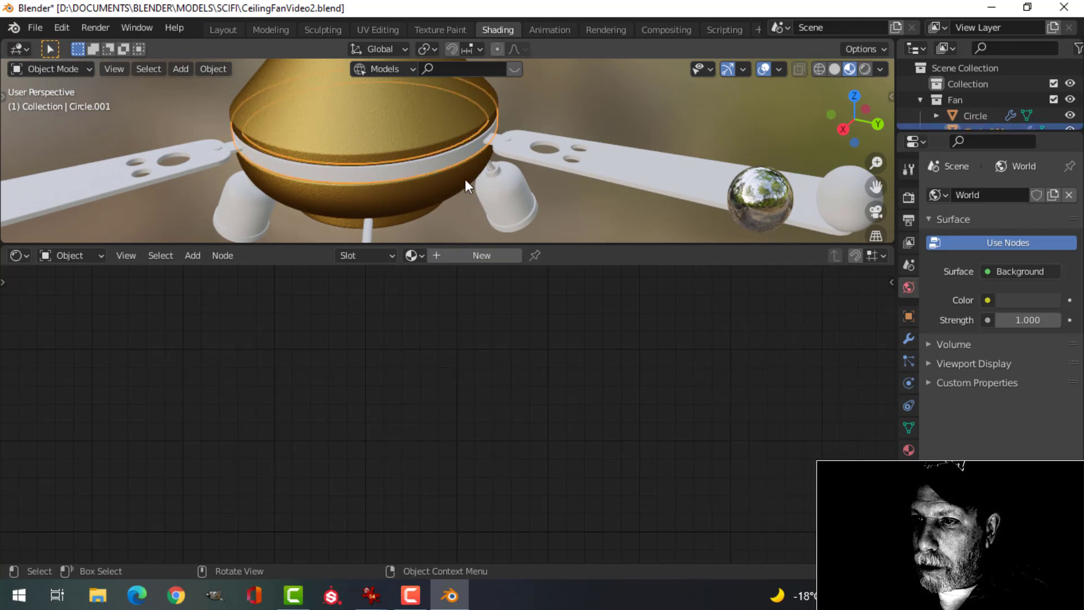
click(418, 253)
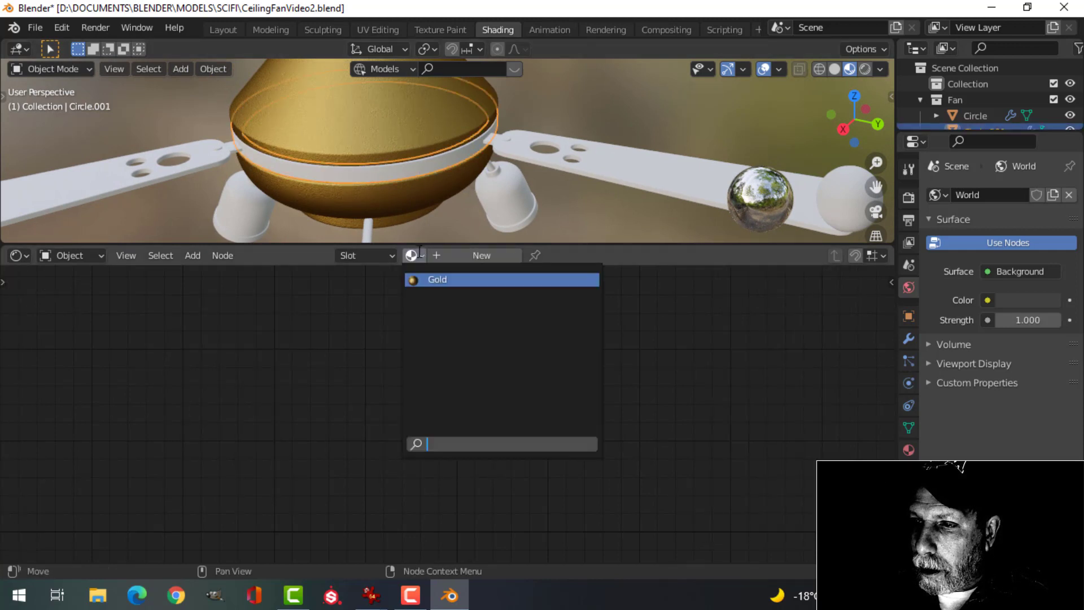
click(489, 256)
double_click(452, 257)
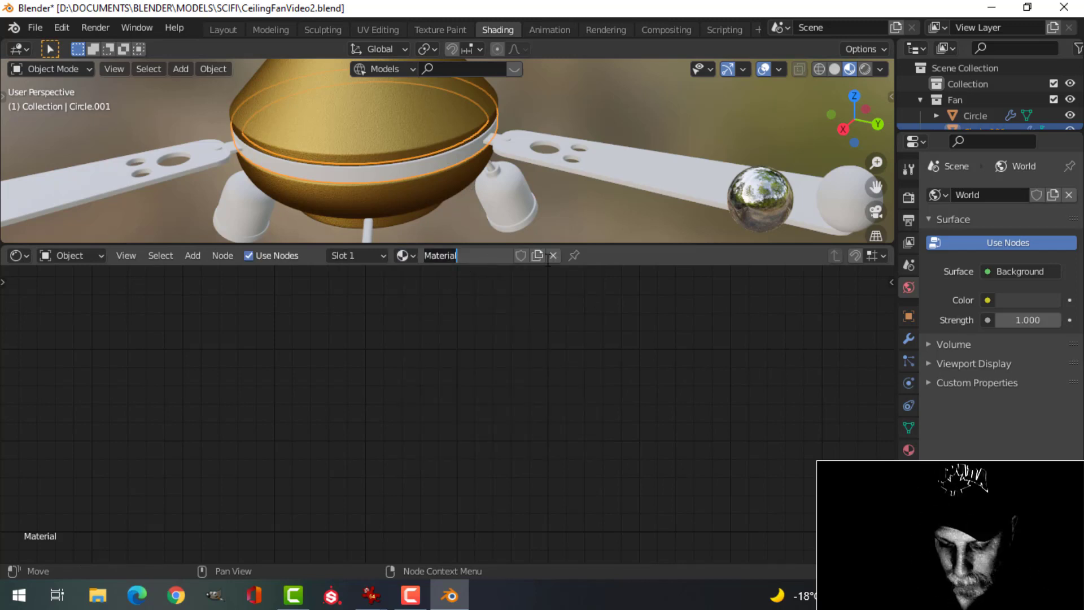
text(Black)
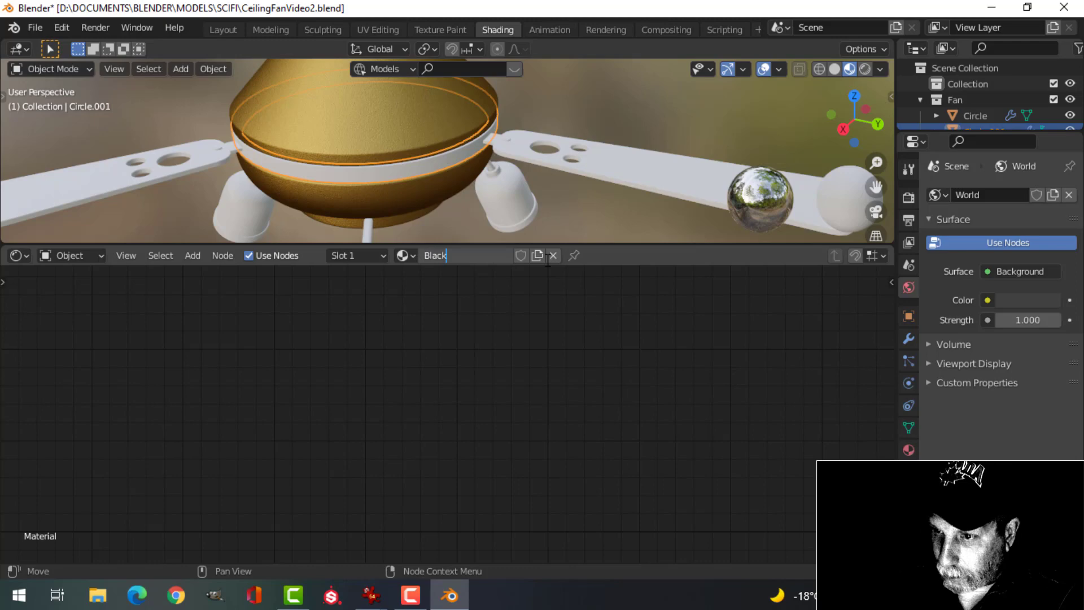
key(Return)
scroll(537, 373, down, 3)
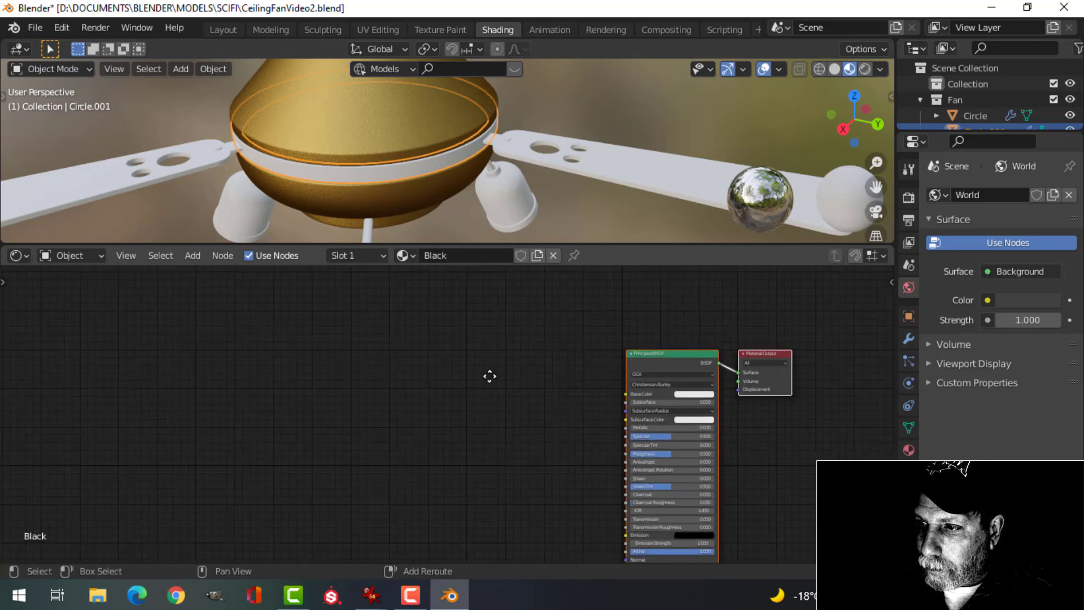
middle_drag(489, 376, 368, 317)
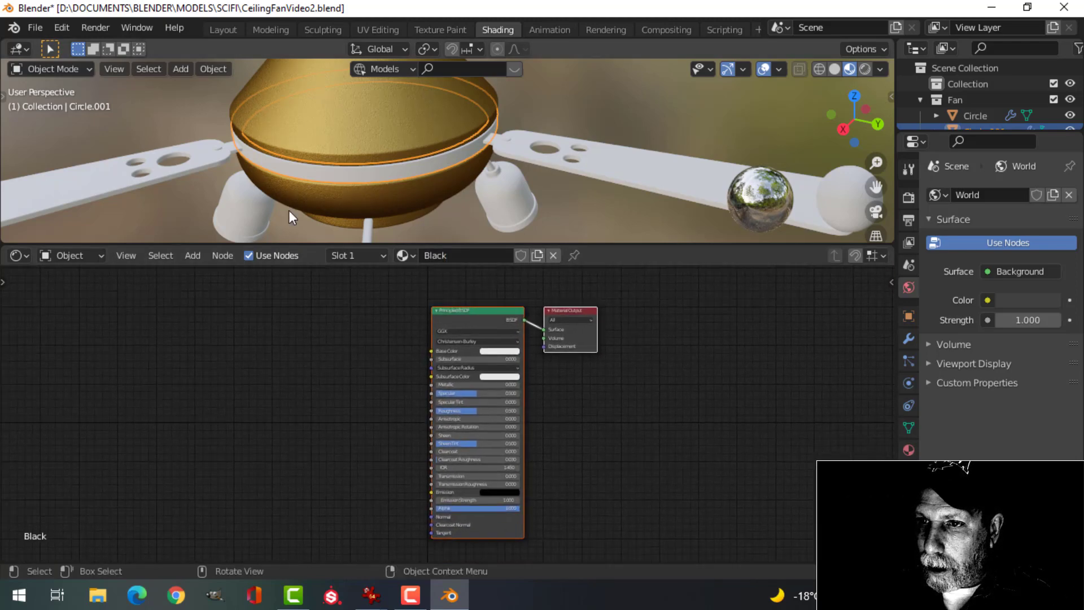
Select the gold fan body and select all nodes of its Gold material
click(327, 130)
scroll(500, 411, down, 3)
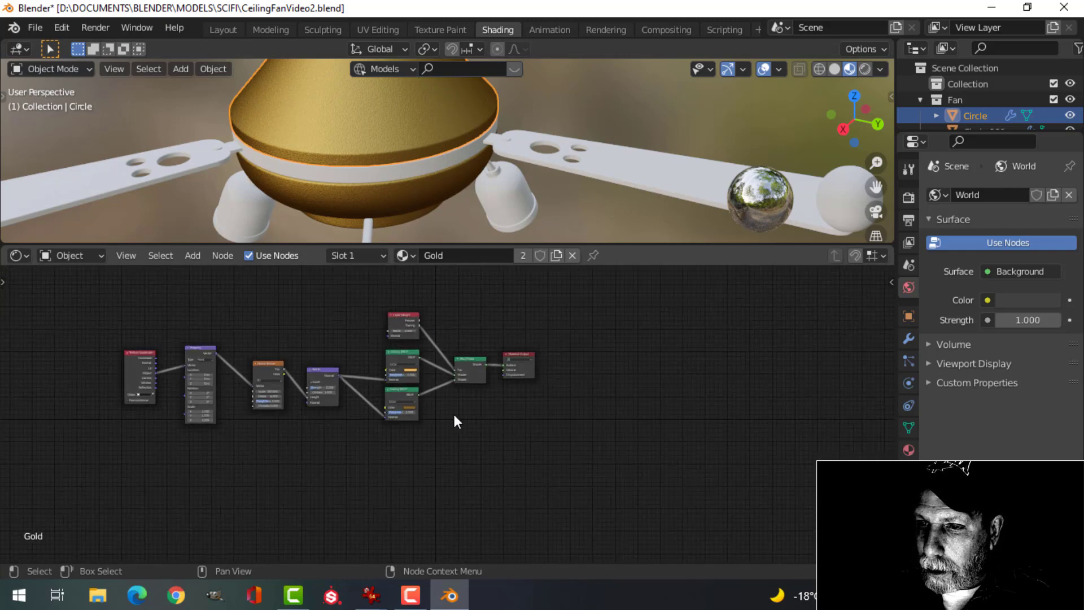
key(a)
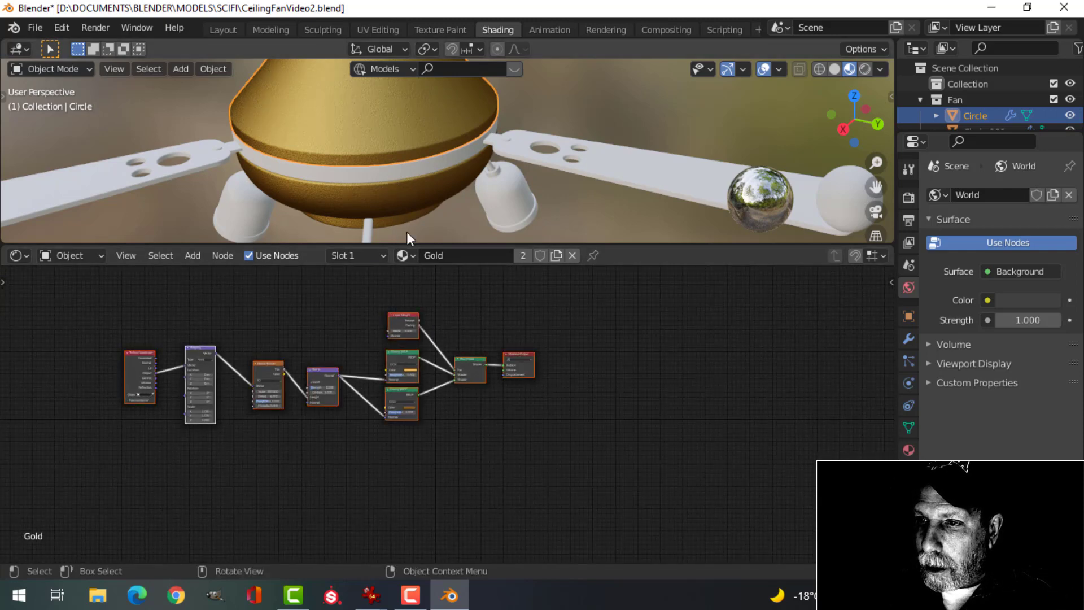
Put Black on the fan body, delete its default nodes and paste the Gold node tree
click(412, 256)
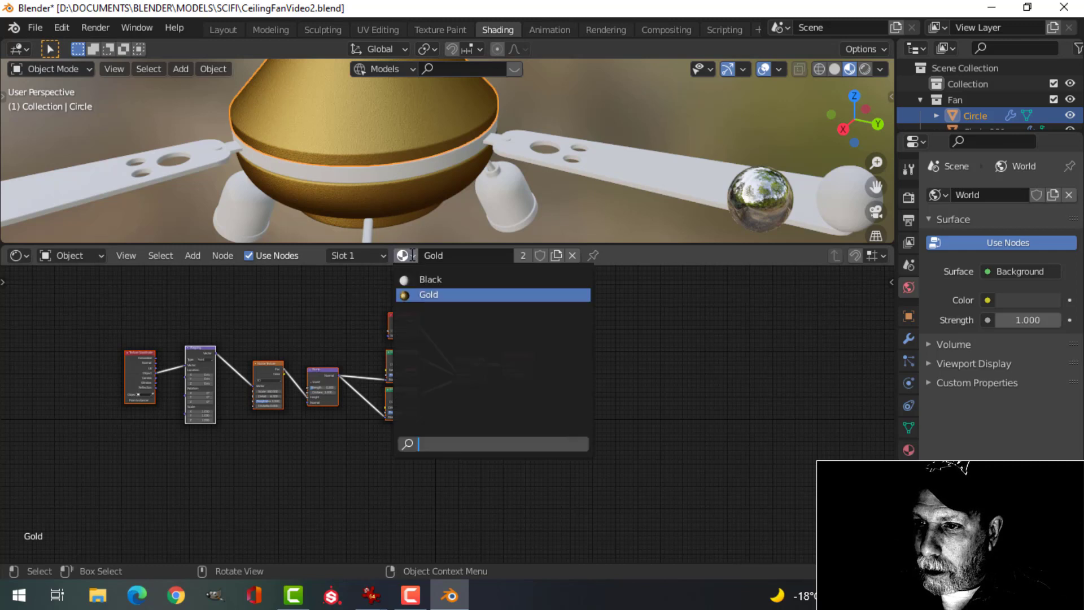
click(445, 279)
click(432, 341)
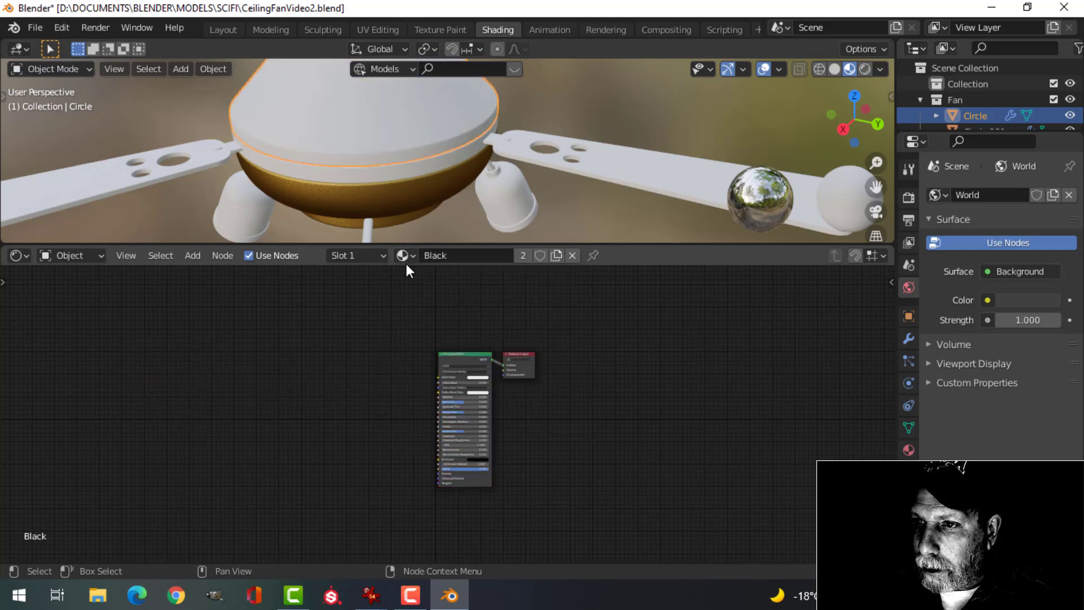
drag(401, 329, 608, 496)
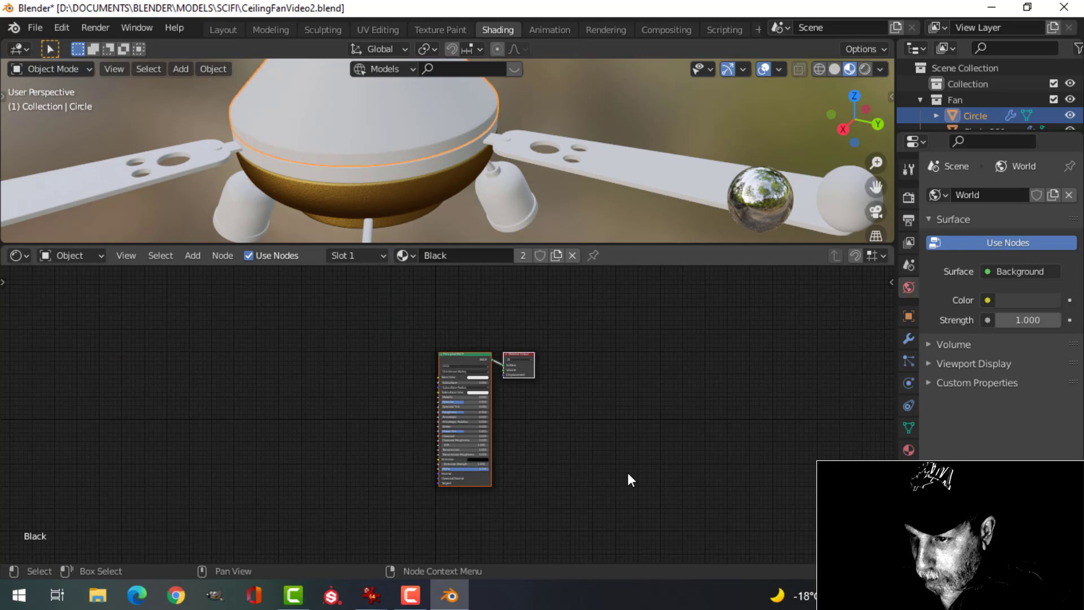
key(x)
key(ctrl+v)
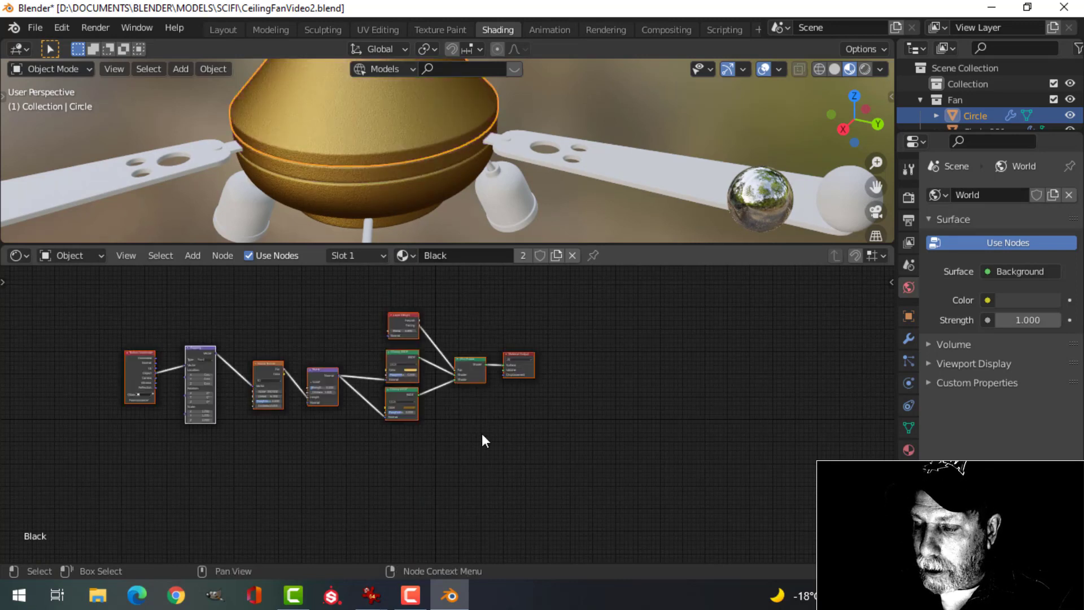
Reassign Gold to the fan body, then select the ring to view Black
click(412, 168)
click(399, 136)
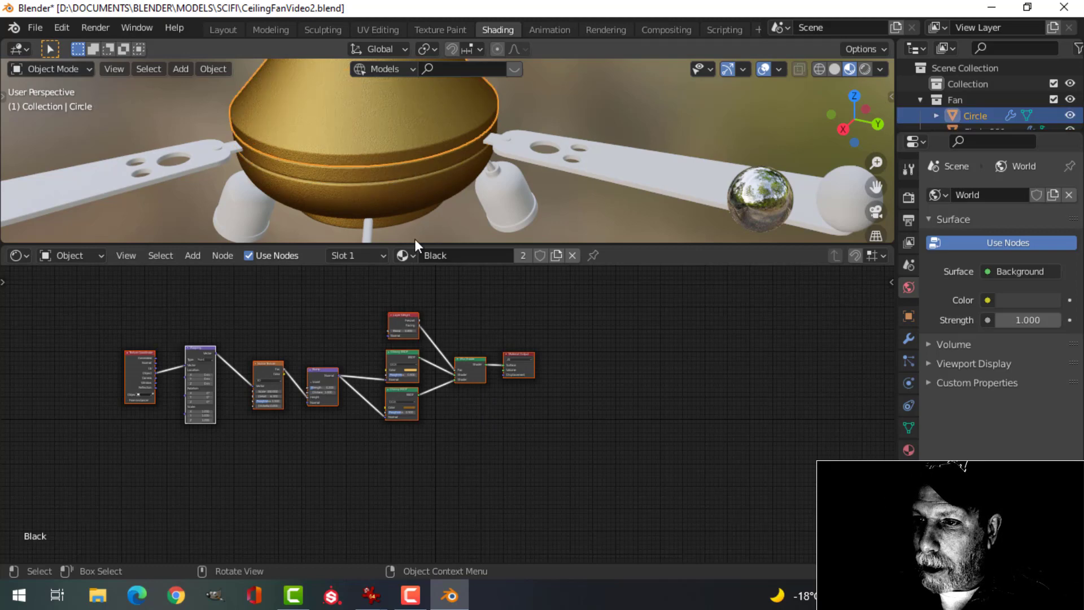
click(405, 256)
click(425, 291)
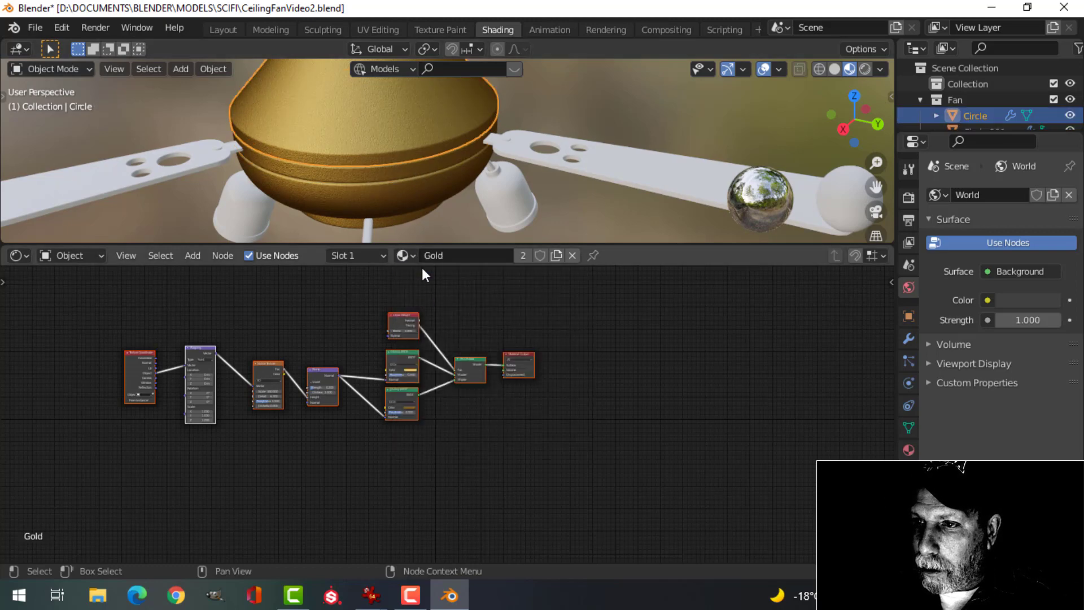
click(408, 170)
Make the lower Glossy BSDF colour a neutral near-black
scroll(504, 308, up, 5)
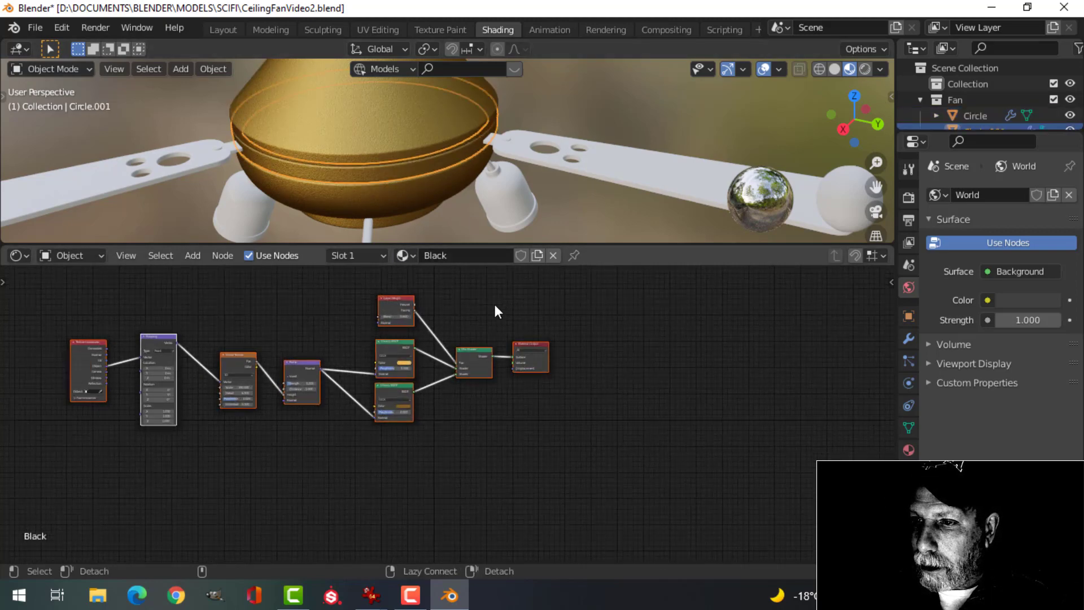
scroll(515, 416, up, 2)
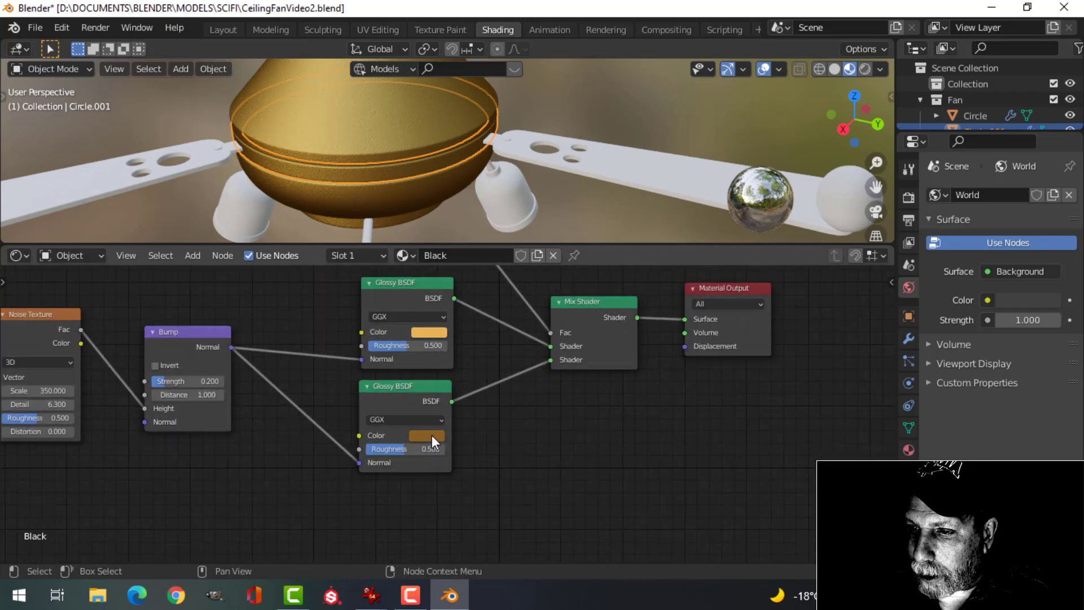
click(429, 434)
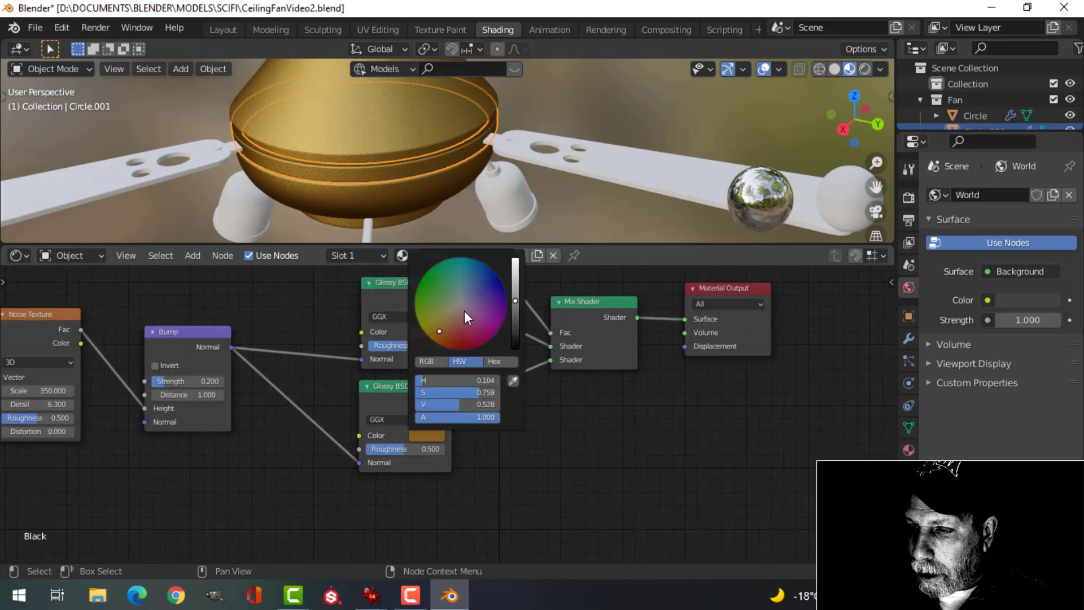
scroll(464, 317, up, 3)
drag(463, 305, 460, 302)
drag(514, 322, 515, 335)
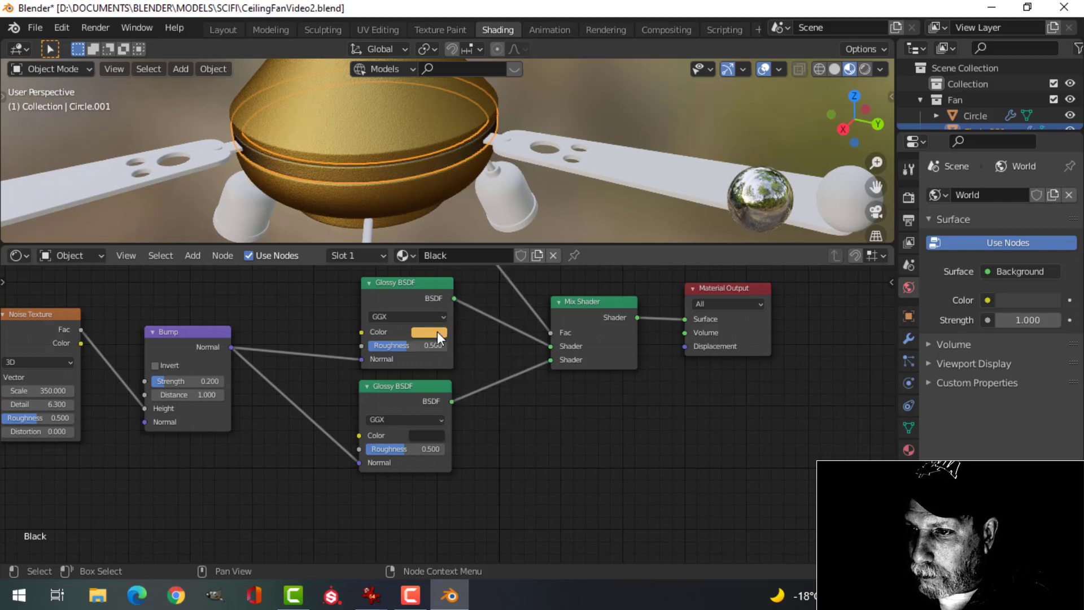
Make the upper Glossy BSDF colour mid grey and orbit to inspect the ring
click(438, 333)
click(464, 201)
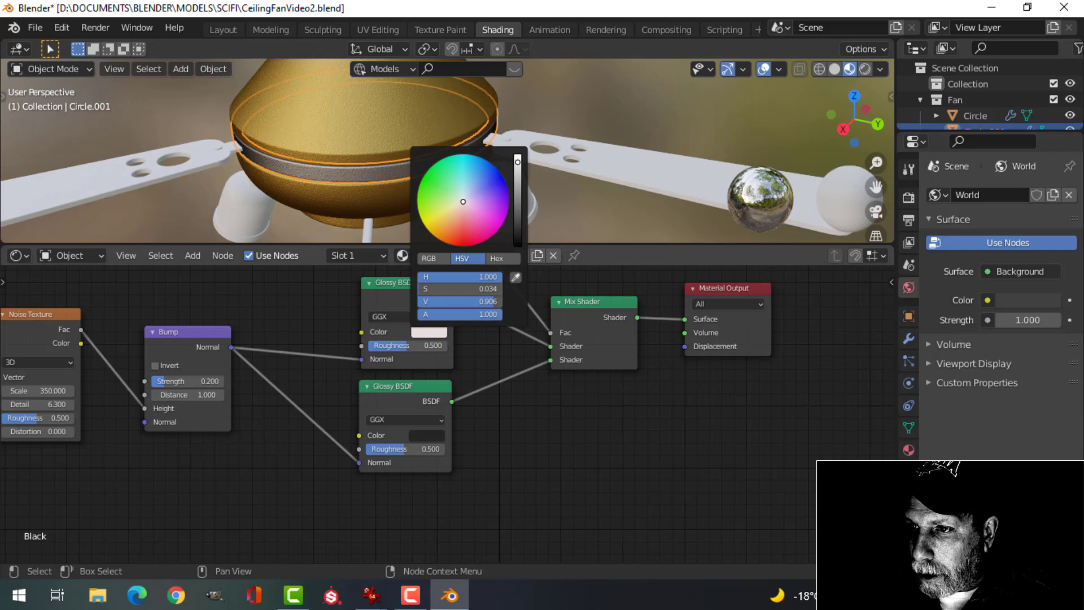
drag(518, 172, 517, 197)
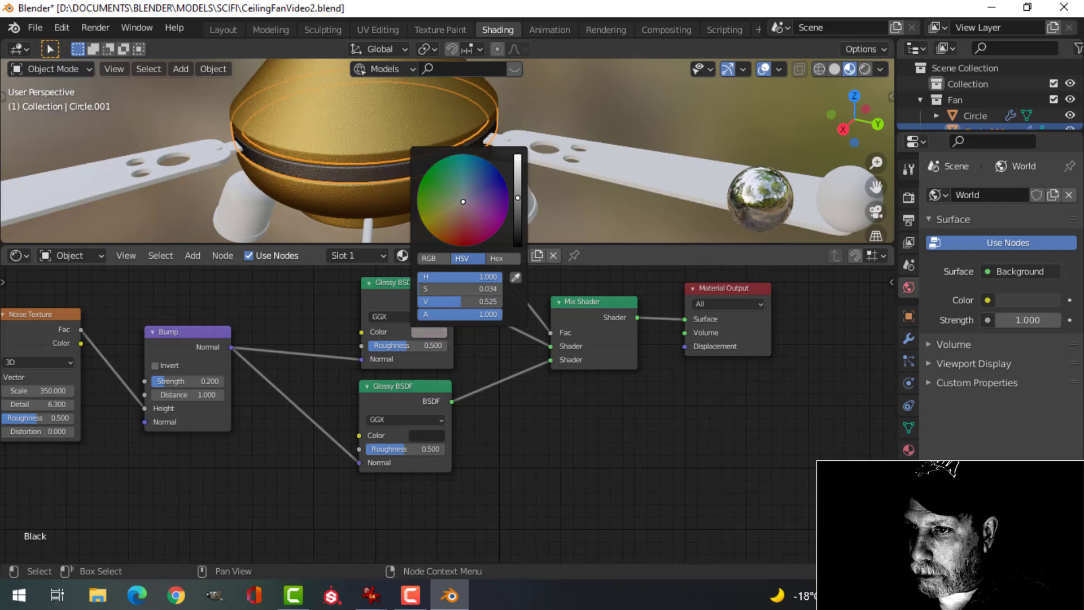
scroll(524, 402, up, 2)
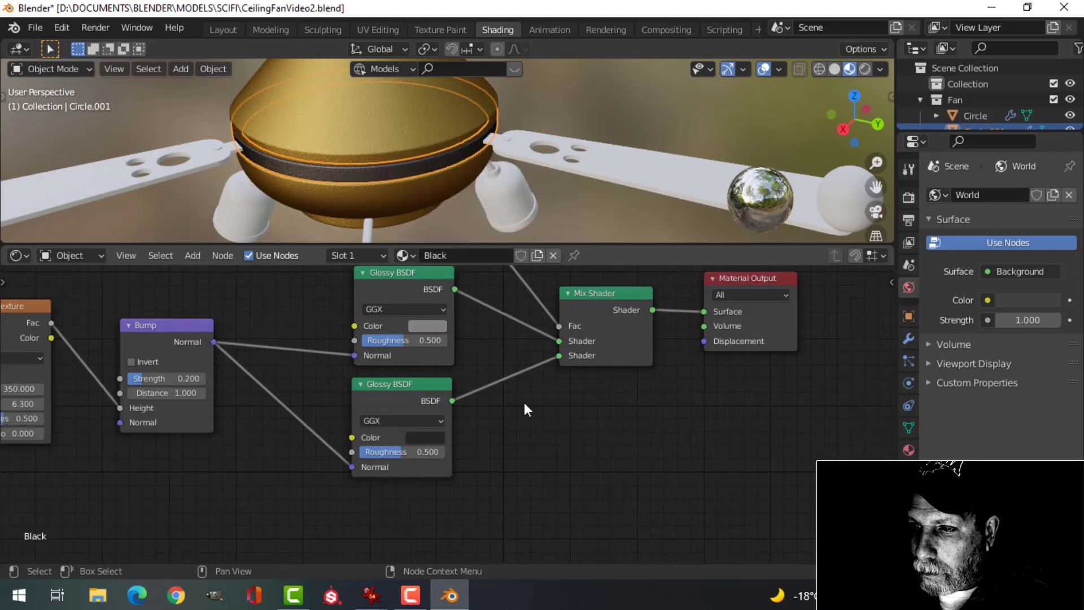
scroll(431, 185, up, 5)
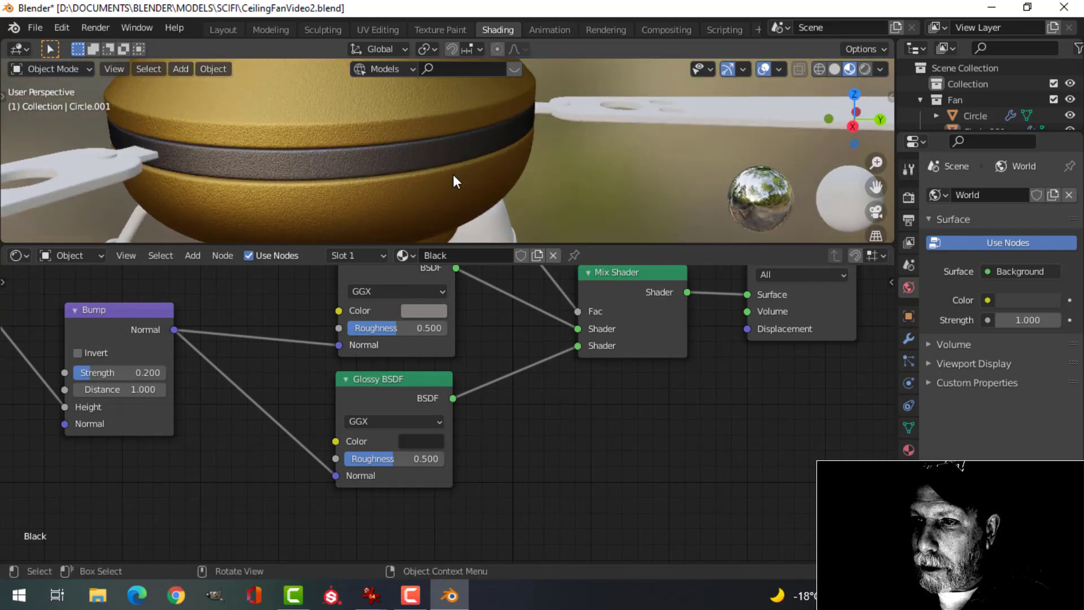
middle_drag(453, 175, 241, 192)
scroll(252, 184, down, 3)
Assign the Black material to the left and right fan blades
click(243, 184)
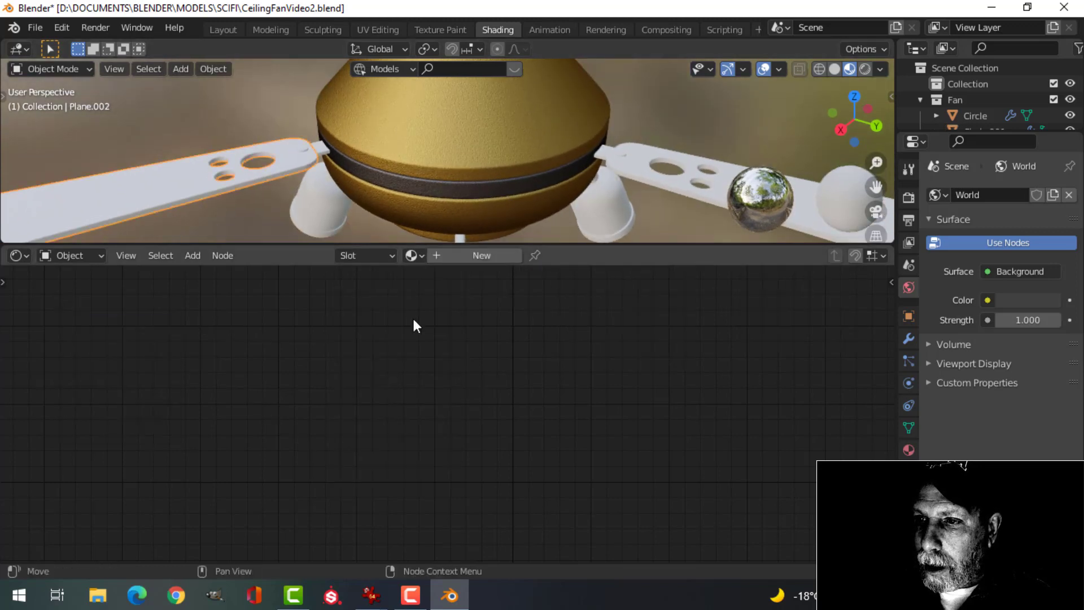
click(419, 259)
click(434, 279)
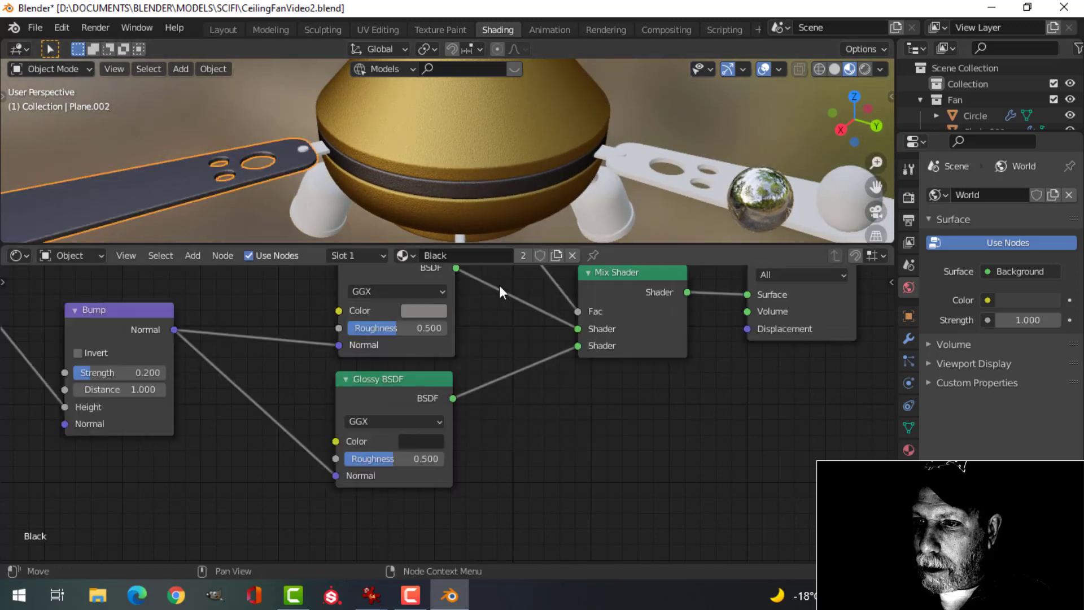
scroll(594, 392, down, 3)
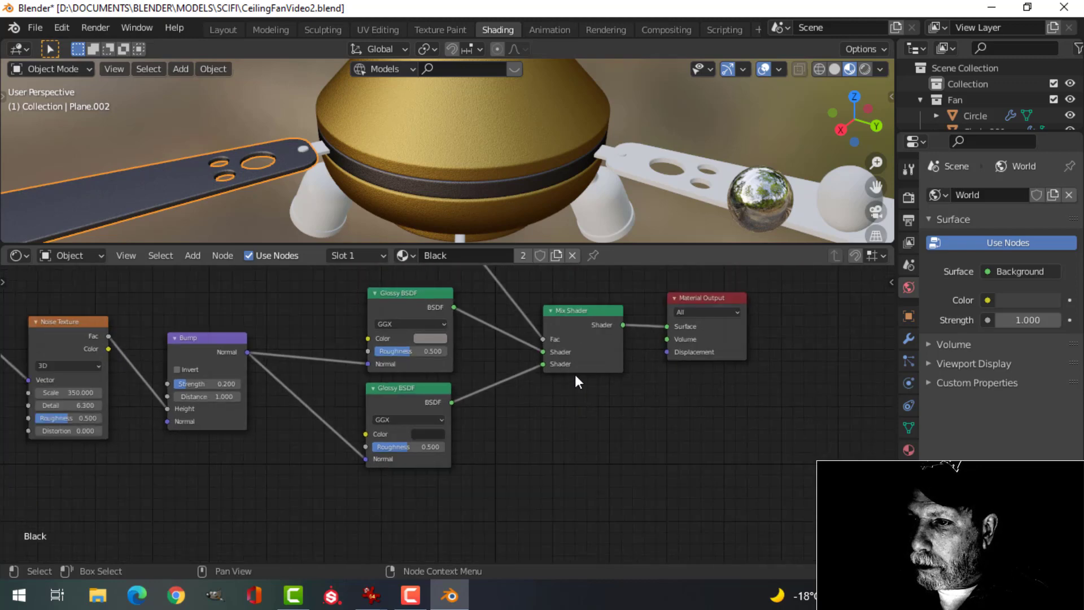
click(657, 171)
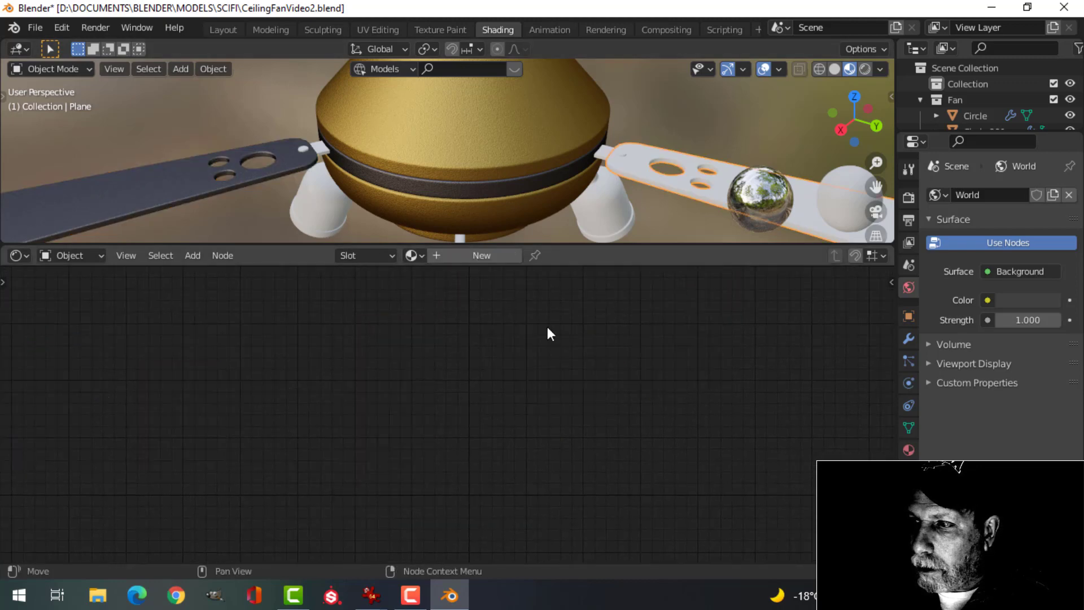
click(424, 256)
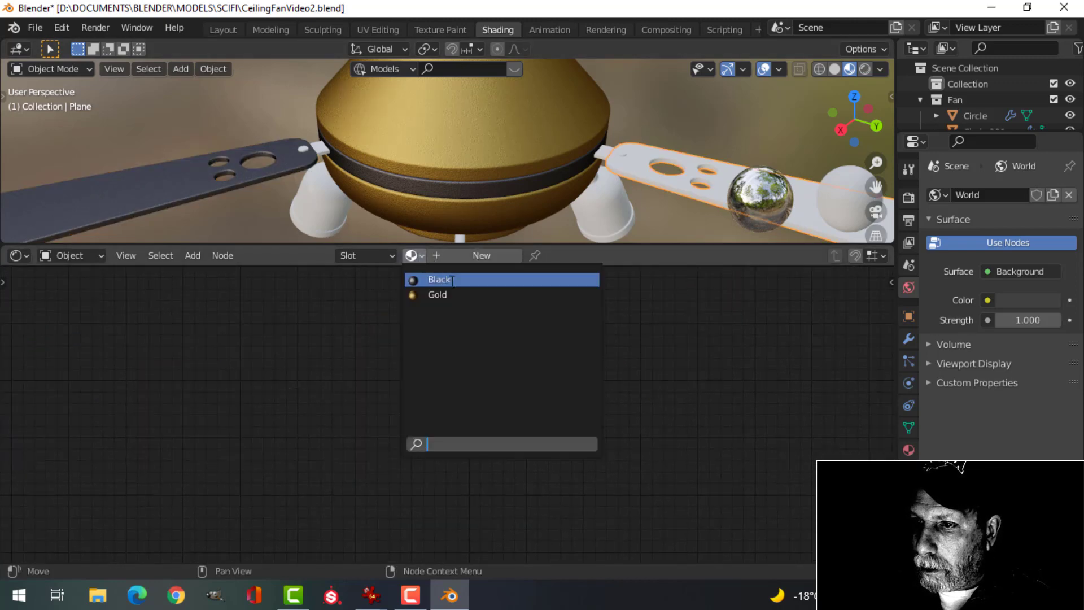
click(435, 278)
Assign the Black material to the white lamp cup
click(598, 203)
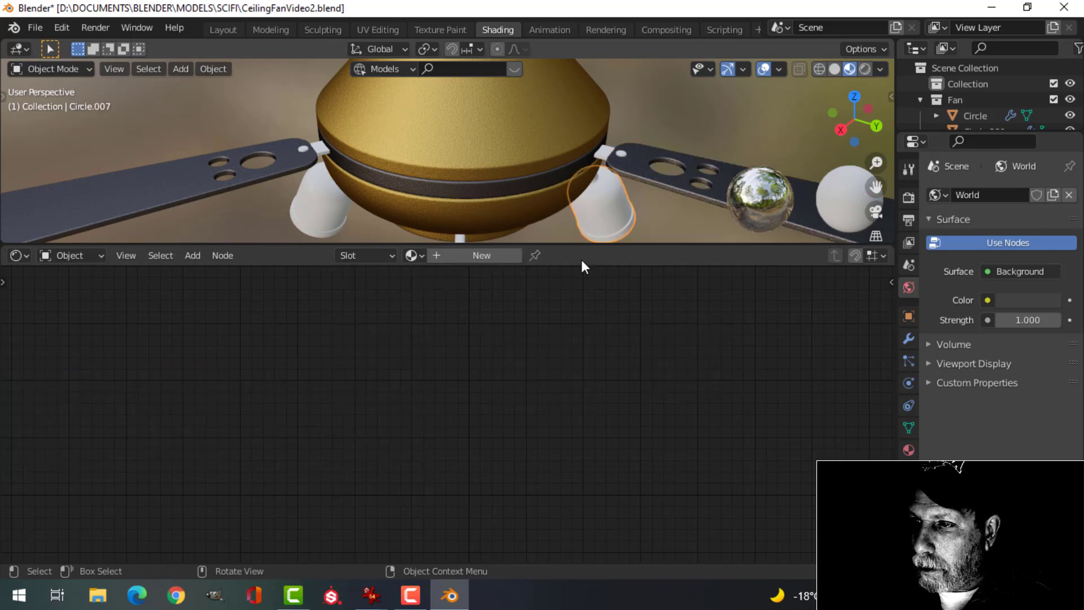
click(411, 255)
click(435, 279)
scroll(592, 195, down, 5)
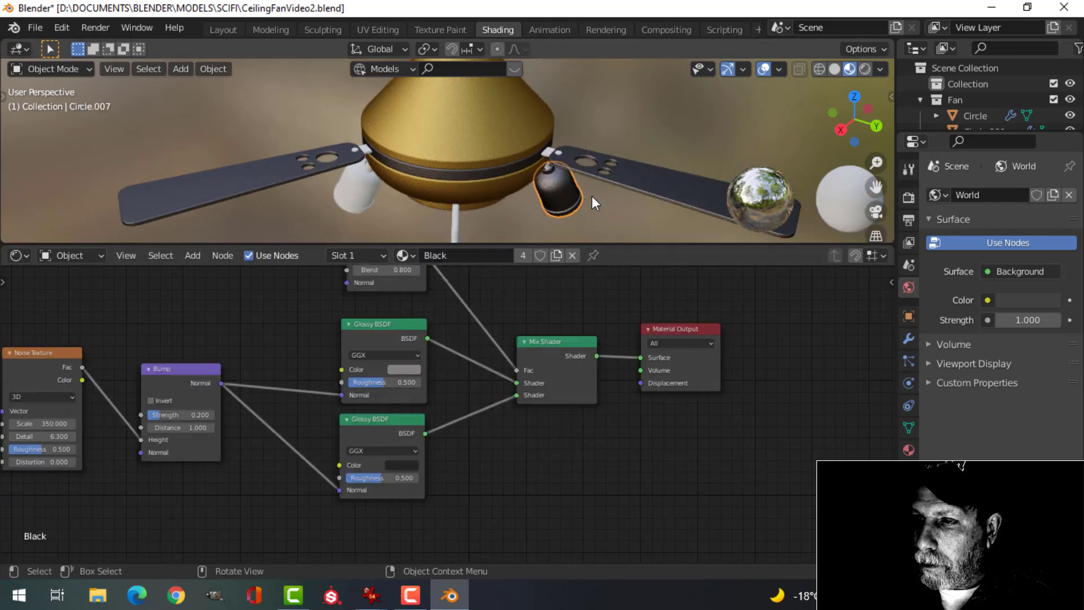
scroll(525, 180, up, 6)
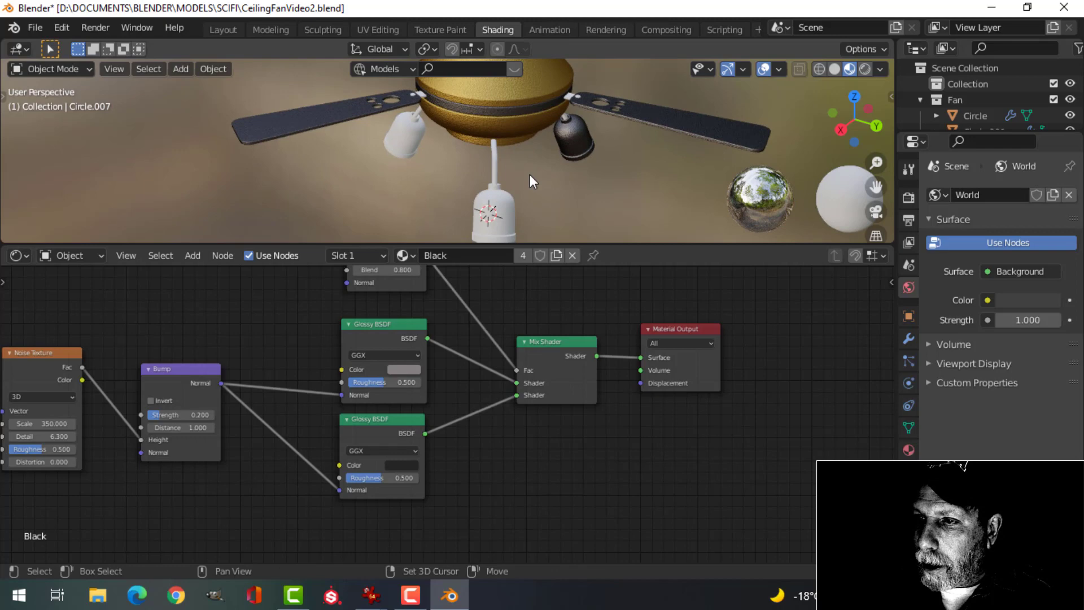
Link the Black material to the lamp housings, stems, cups and top plate with Ctrl+L
click(508, 201)
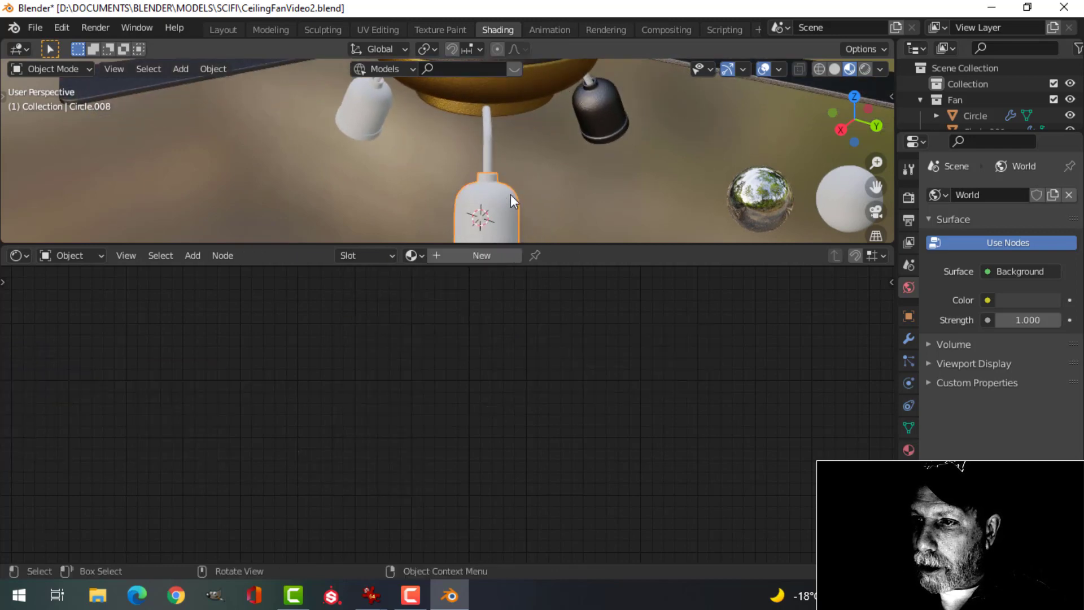
shift+click(491, 138)
shift+click(384, 110)
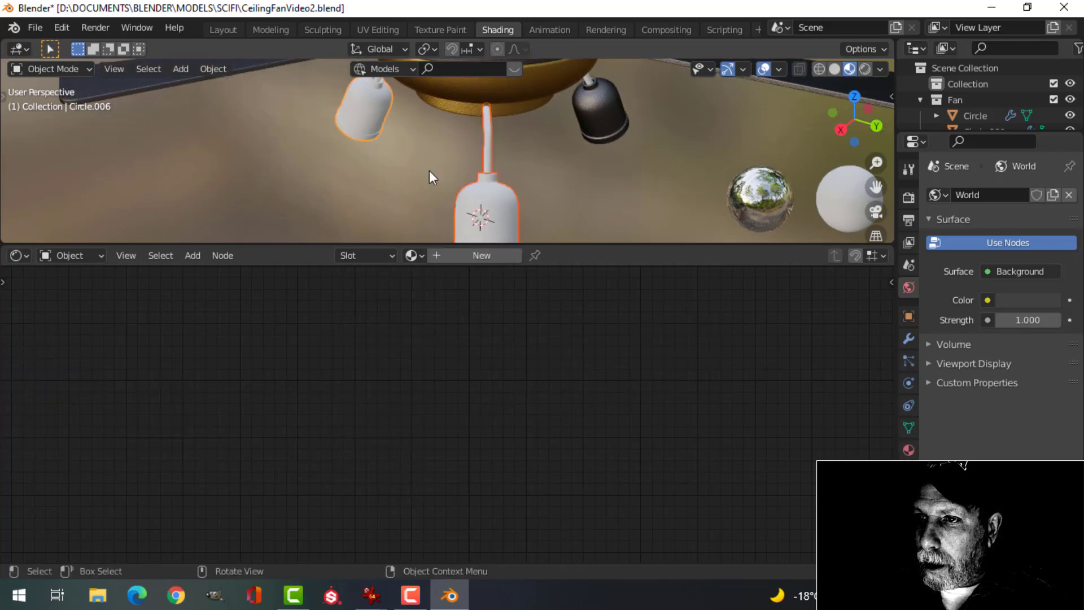
middle_drag(430, 171, 470, 125)
shift+click(388, 90)
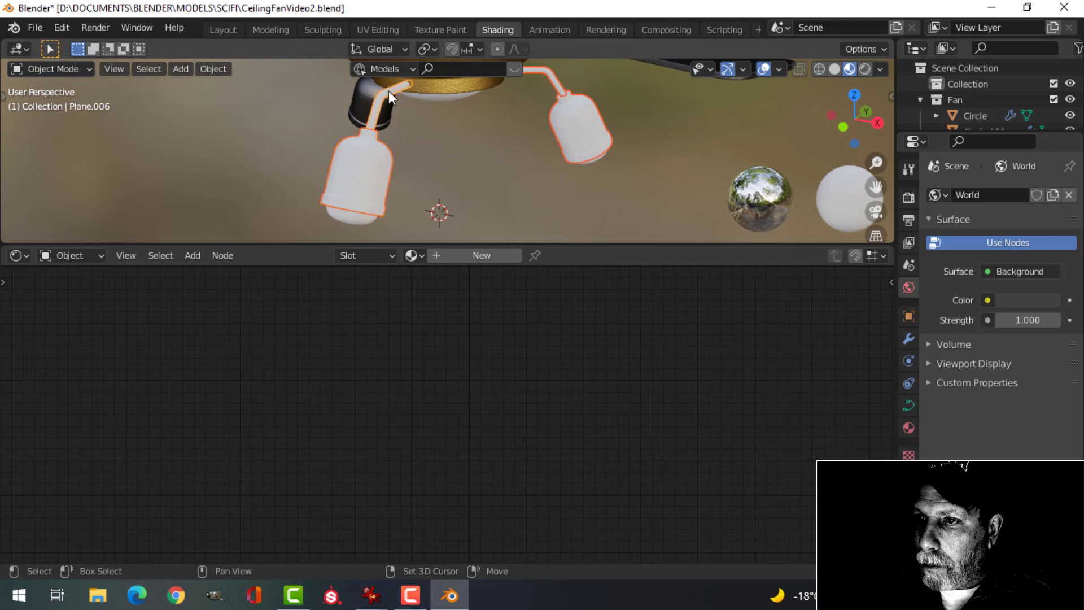
middle_drag(388, 90, 550, 148)
shift+click(296, 117)
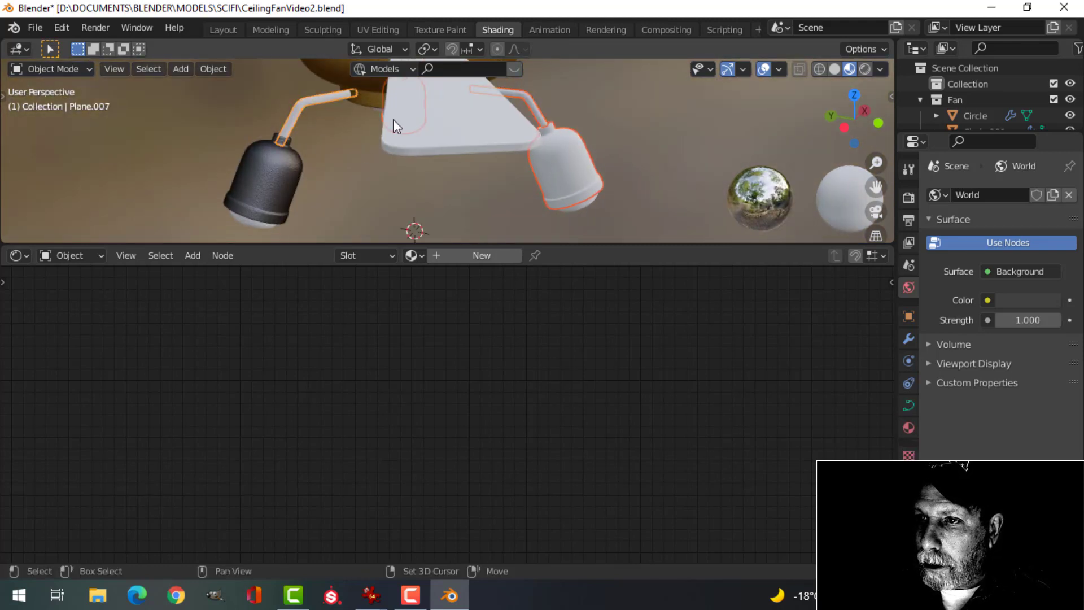
shift+click(452, 112)
shift+click(282, 178)
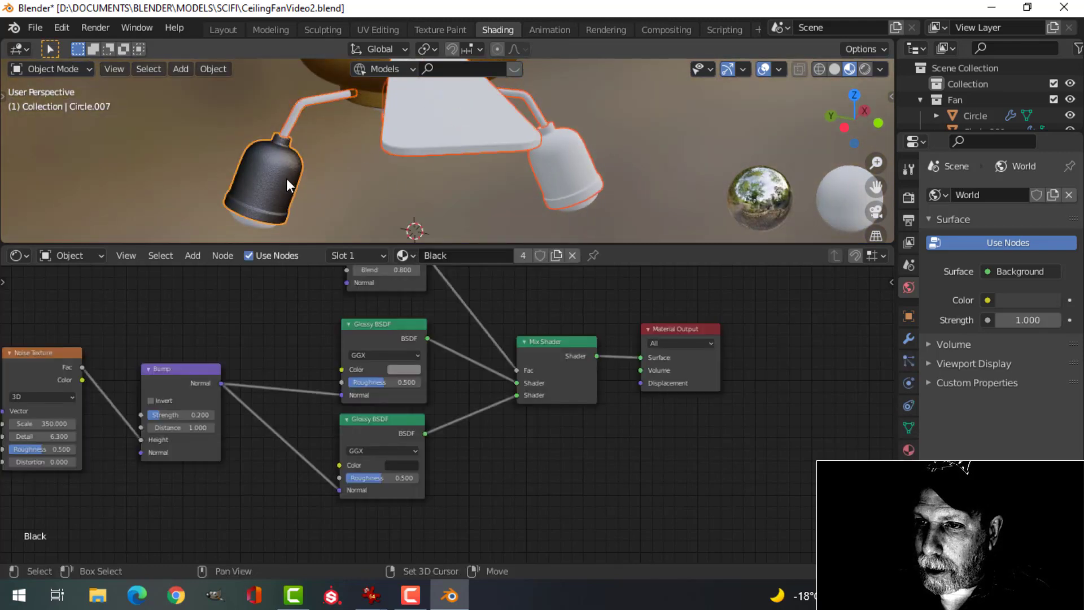
key(ctrl+l)
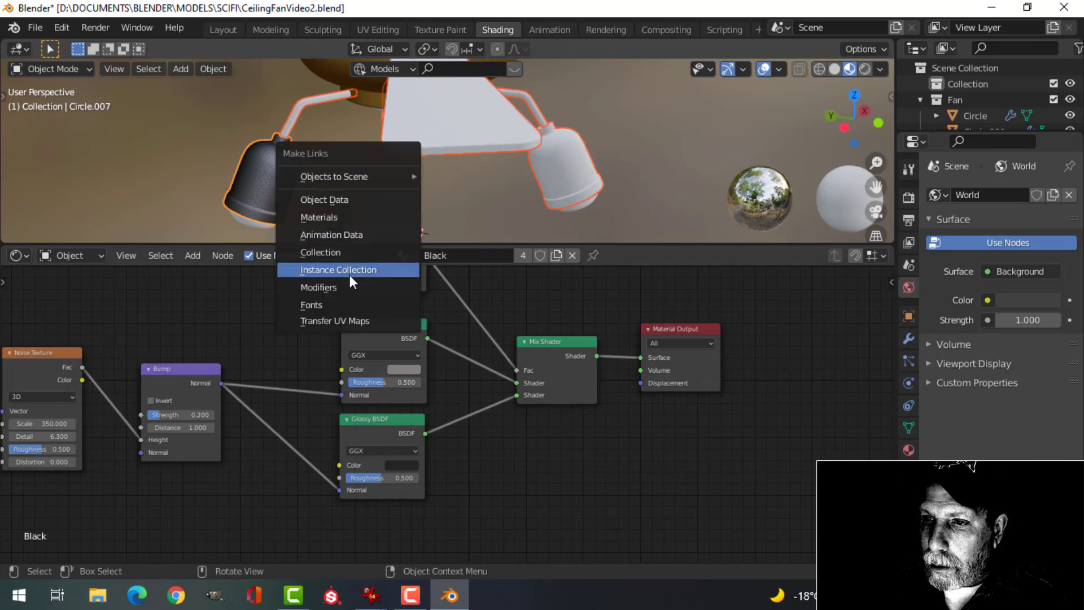
click(350, 217)
Link the Black material from a blade to both blade-mount blocks
middle_drag(602, 170, 411, 164)
scroll(412, 158, up, 6)
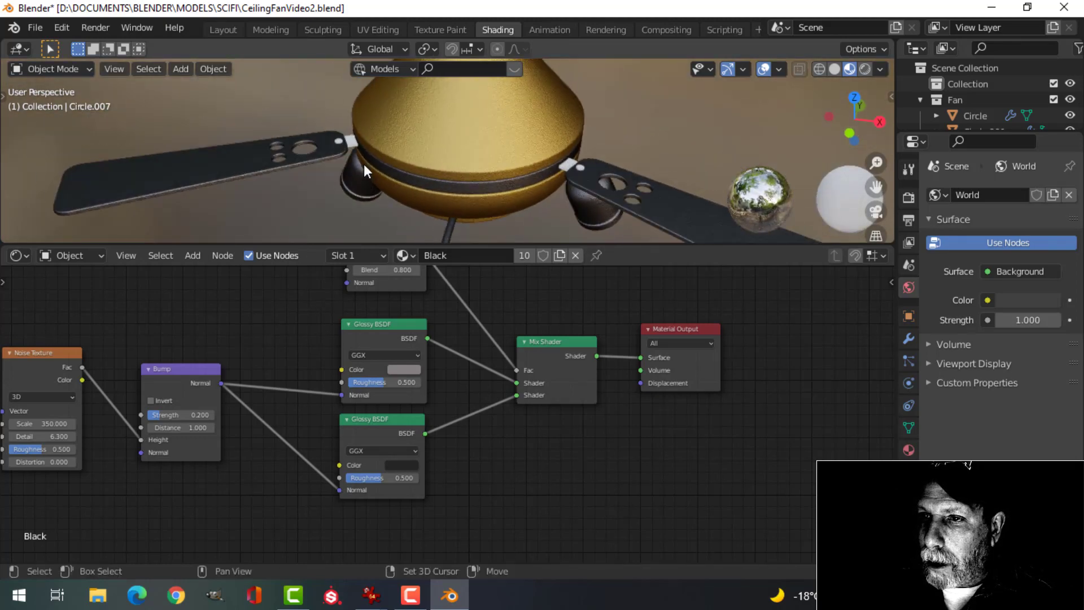
click(329, 117)
middle_drag(329, 116, 331, 194)
scroll(303, 161, up, 5)
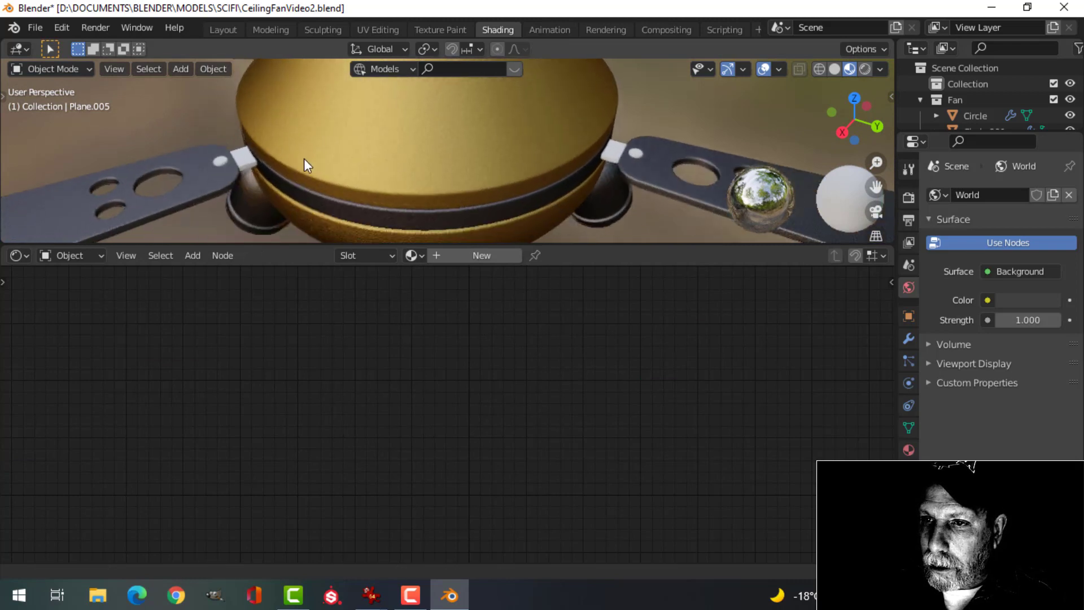
shift+click(104, 165)
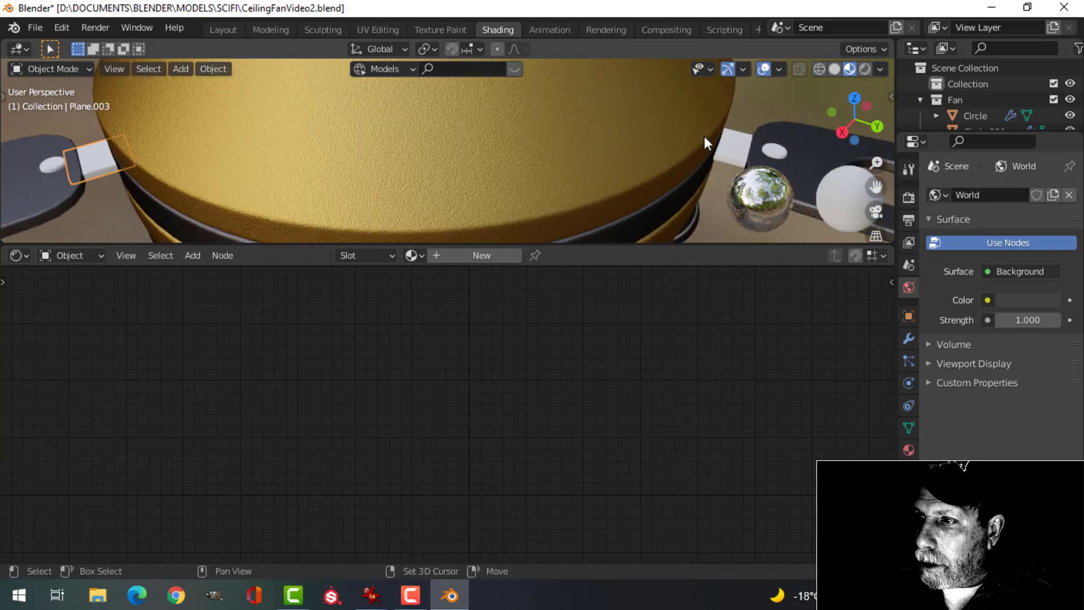
shift+click(803, 136)
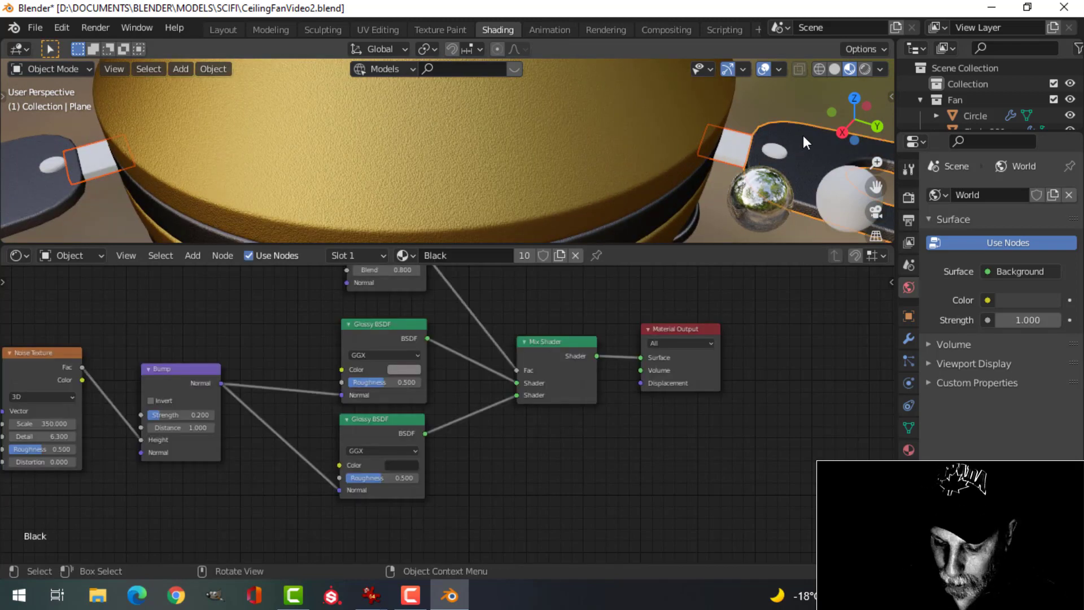
key(ctrl+l)
click(780, 135)
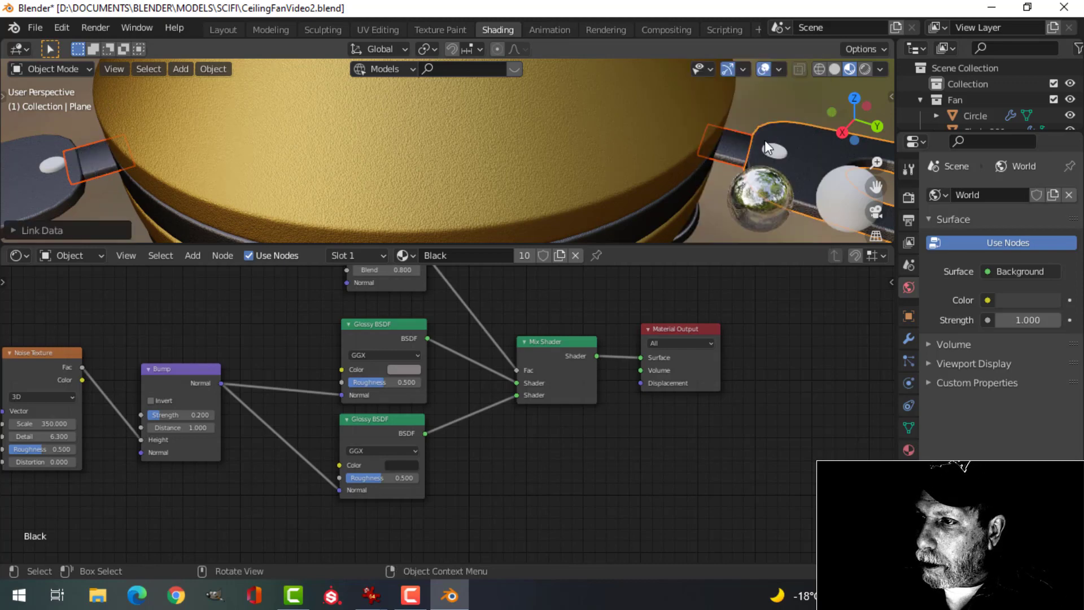
scroll(678, 169, down, 5)
middle_drag(619, 188, 505, 194)
scroll(505, 194, up, 8)
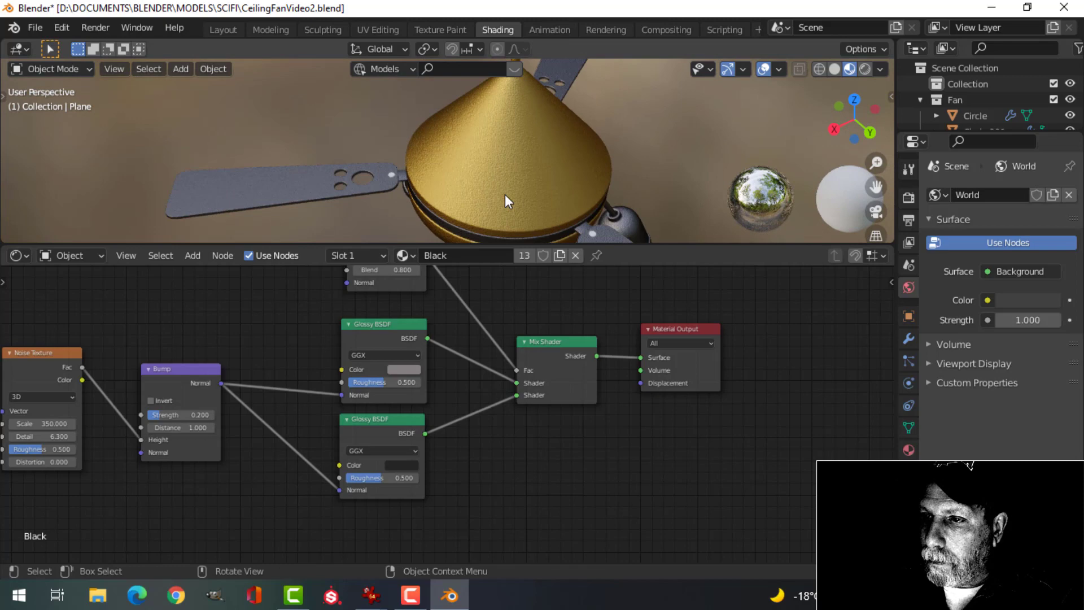
Link the Gold material from the hub onto the small blade knobs
click(480, 115)
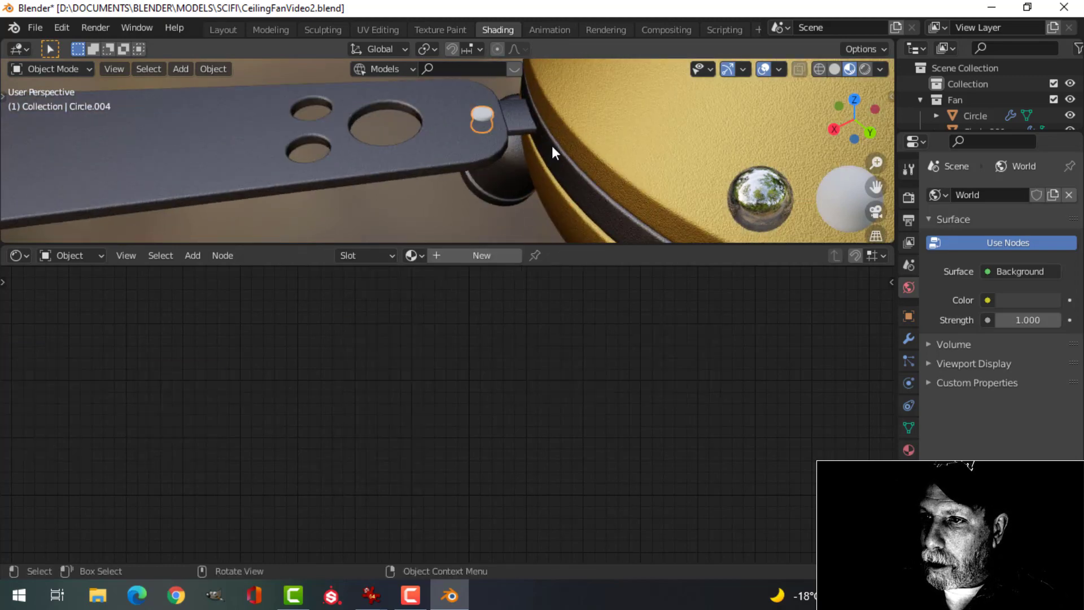
middle_drag(551, 146, 541, 208)
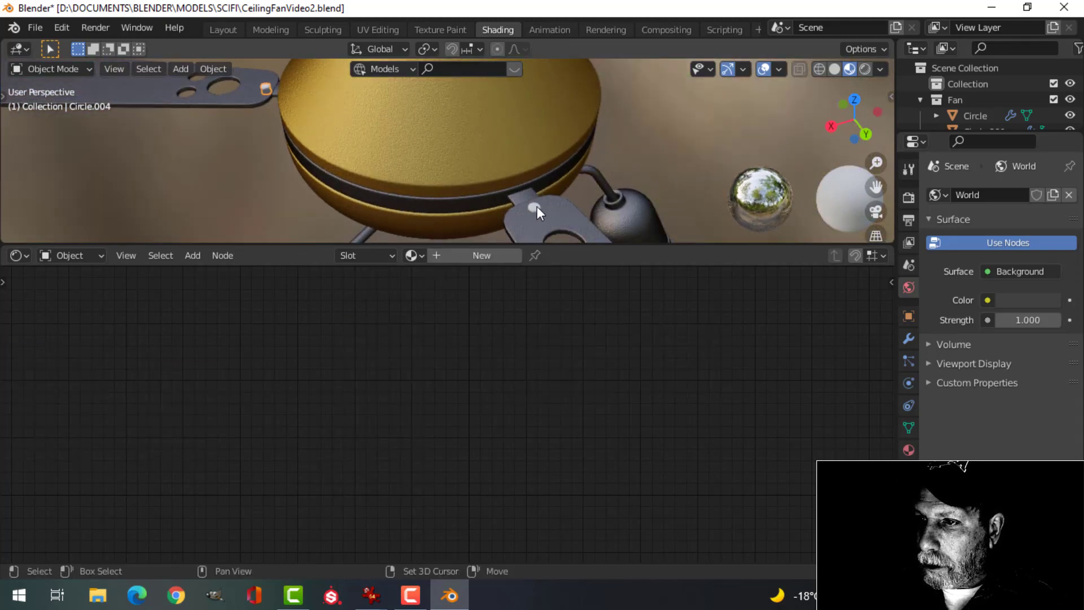
shift+click(536, 206)
middle_drag(664, 175, 463, 164)
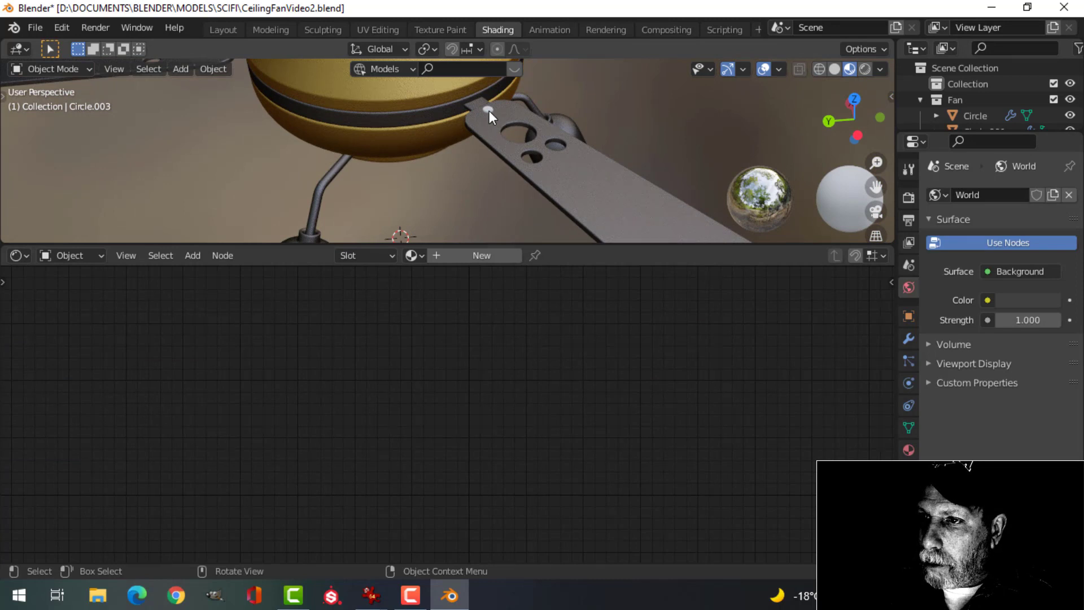
shift+click(404, 144)
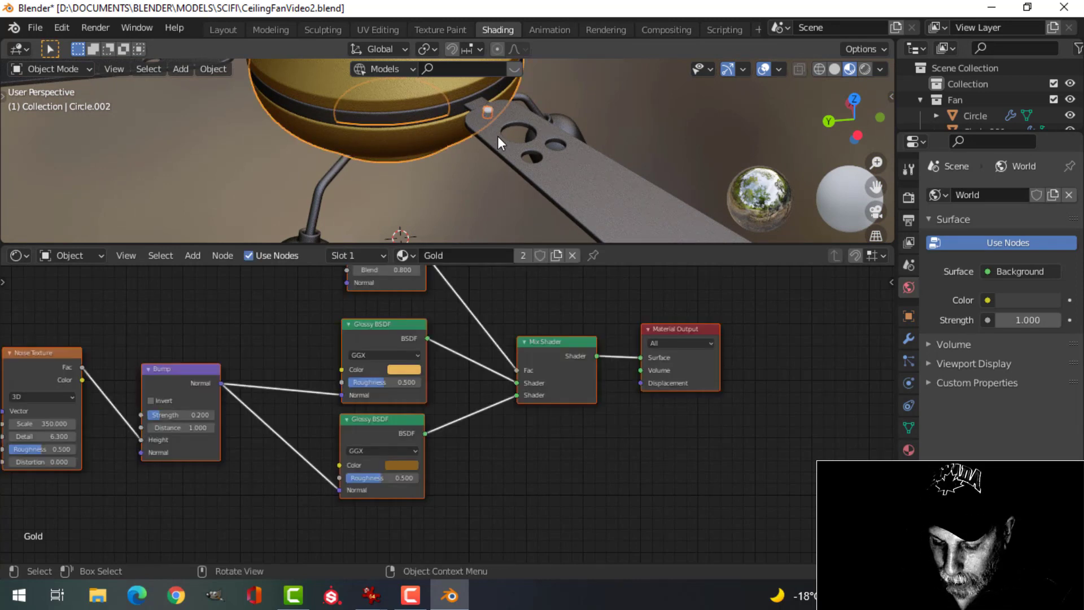
key(ctrl+l)
click(497, 137)
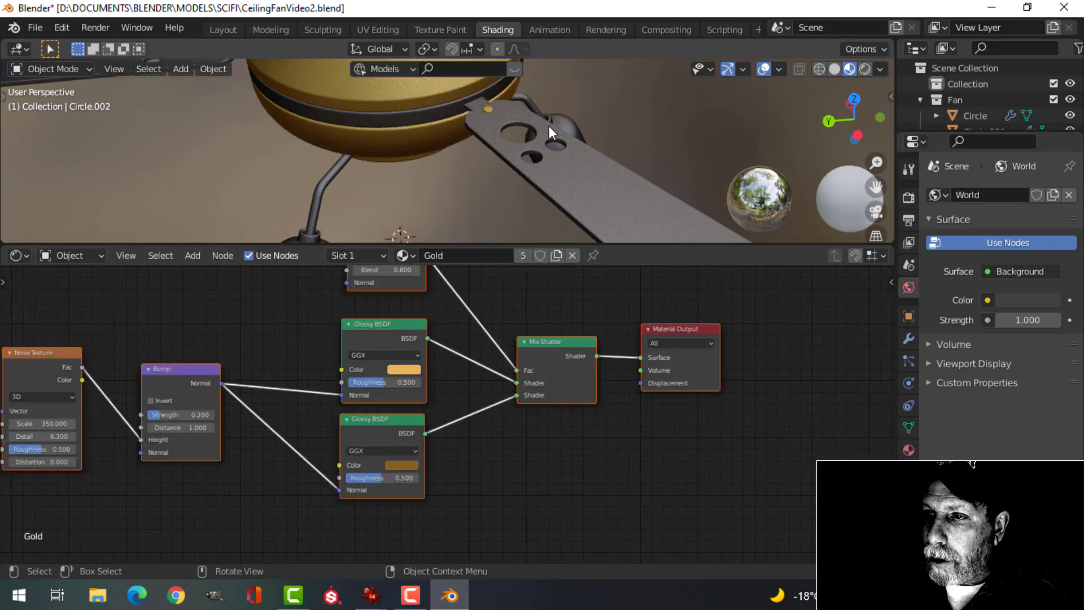
scroll(549, 126, down, 4)
middle_drag(567, 127, 457, 188)
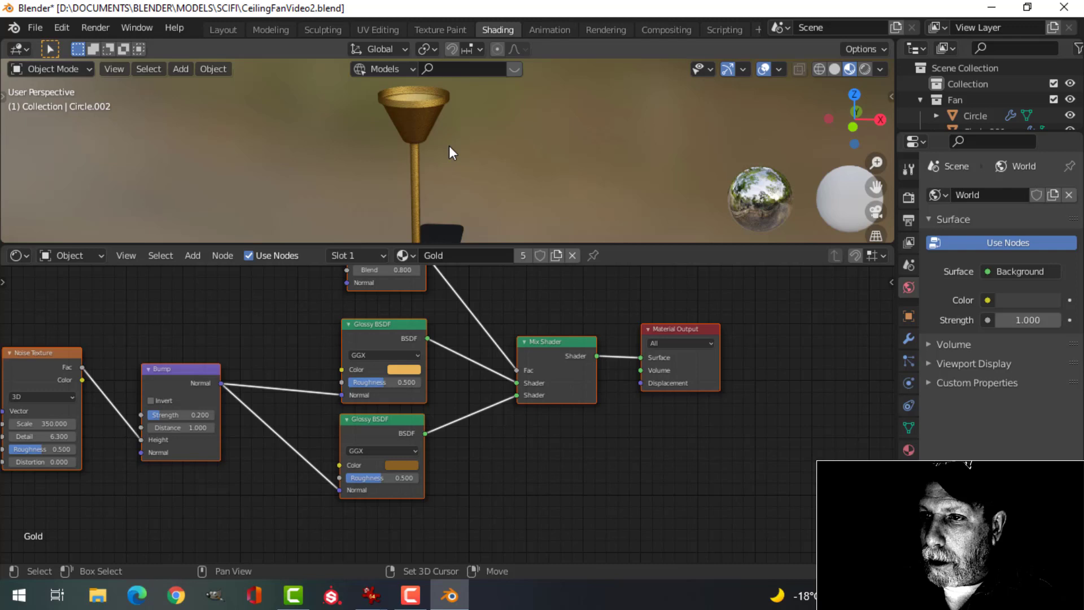
Select the gold lamp shade and lower the Bump node Strength to 0.1
shift+middle_drag(449, 146, 470, 199)
scroll(481, 174, up, 4)
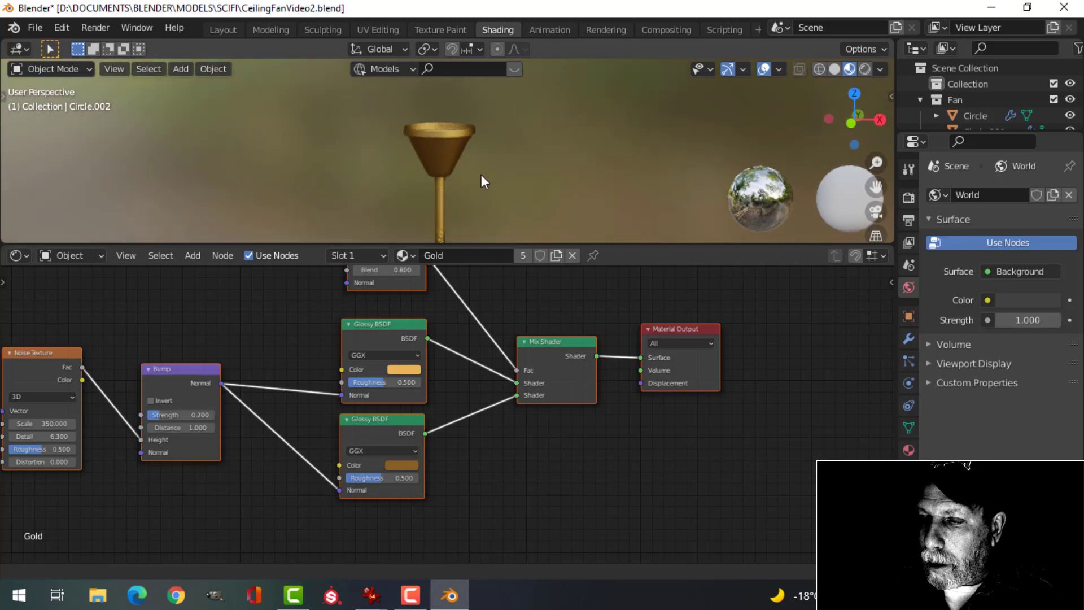
click(443, 165)
scroll(504, 171, up, 4)
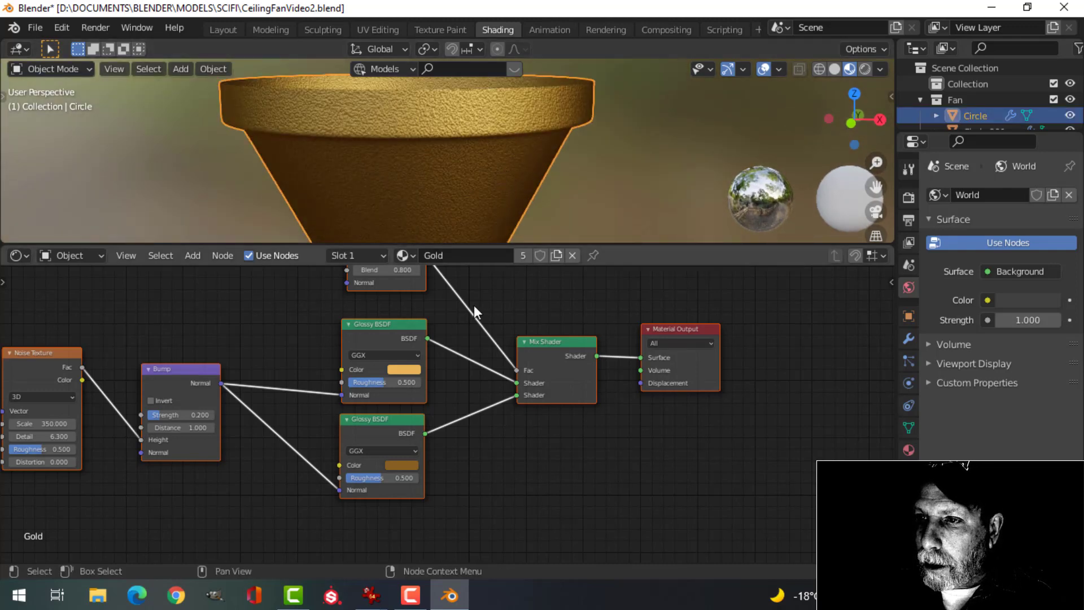
scroll(499, 430, up, 1)
scroll(466, 364, down, 2)
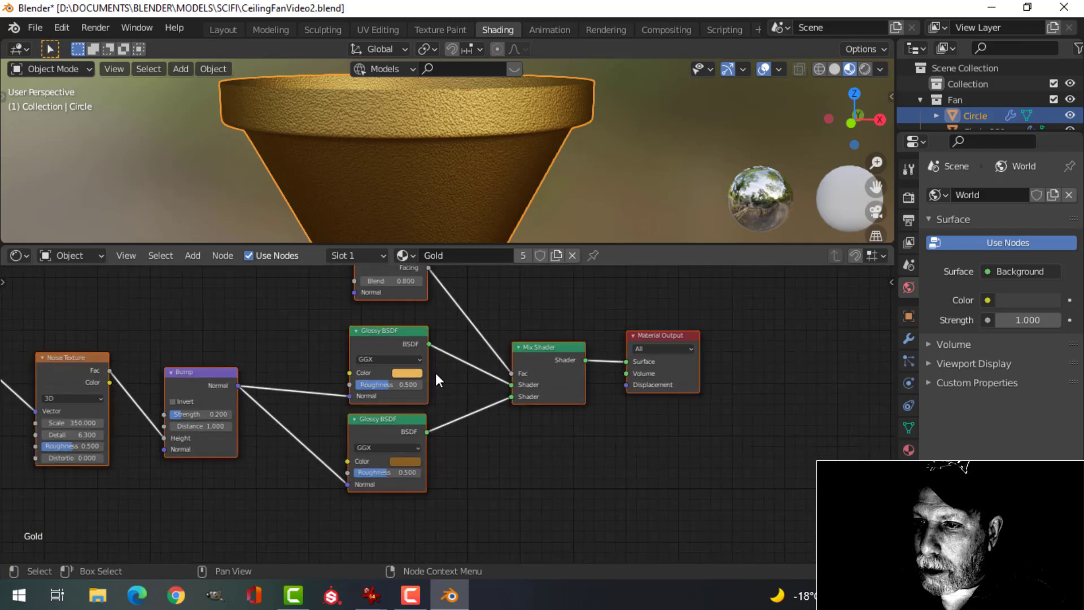
ctrl+scroll(477, 439, left, 4)
scroll(395, 427, up, 2)
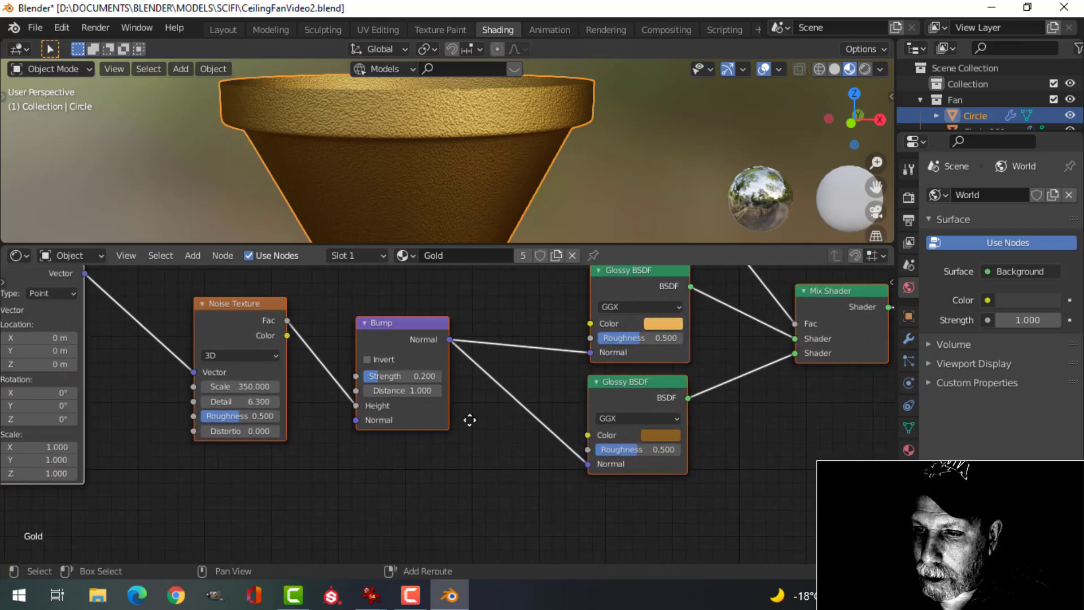
click(438, 364)
text(0.1)
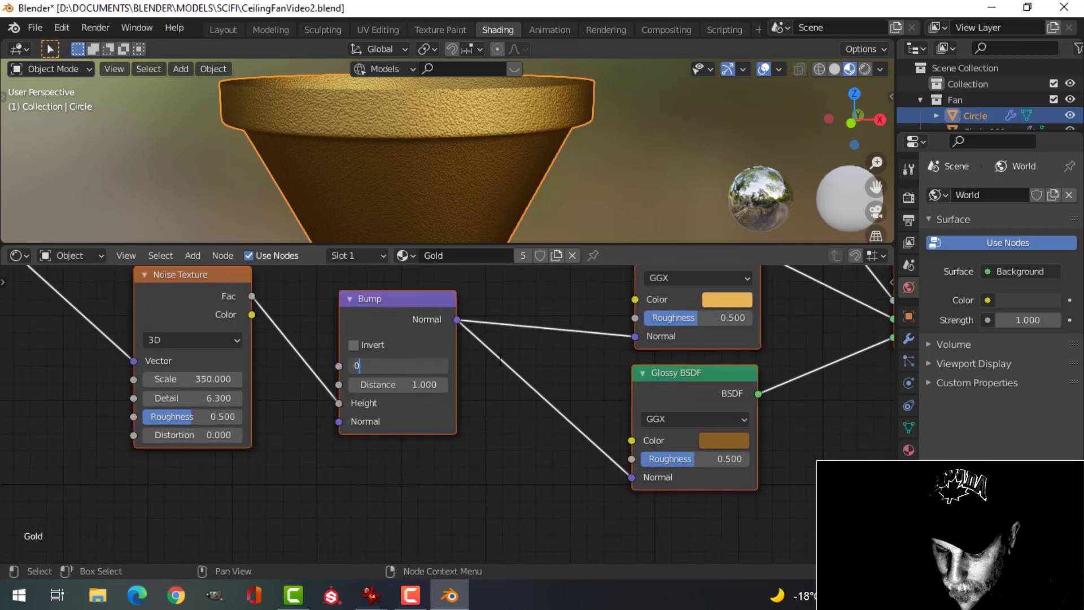
key(Return)
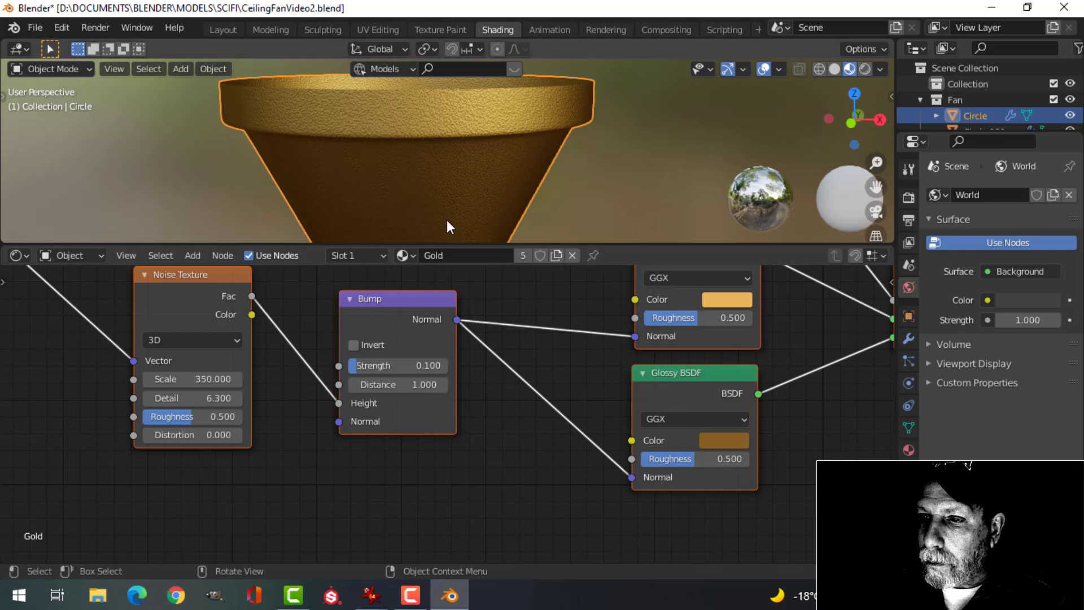
scroll(447, 219, down, 3)
Add a second material slot to the gold lamp cup and fill it with the Black material
click(425, 154)
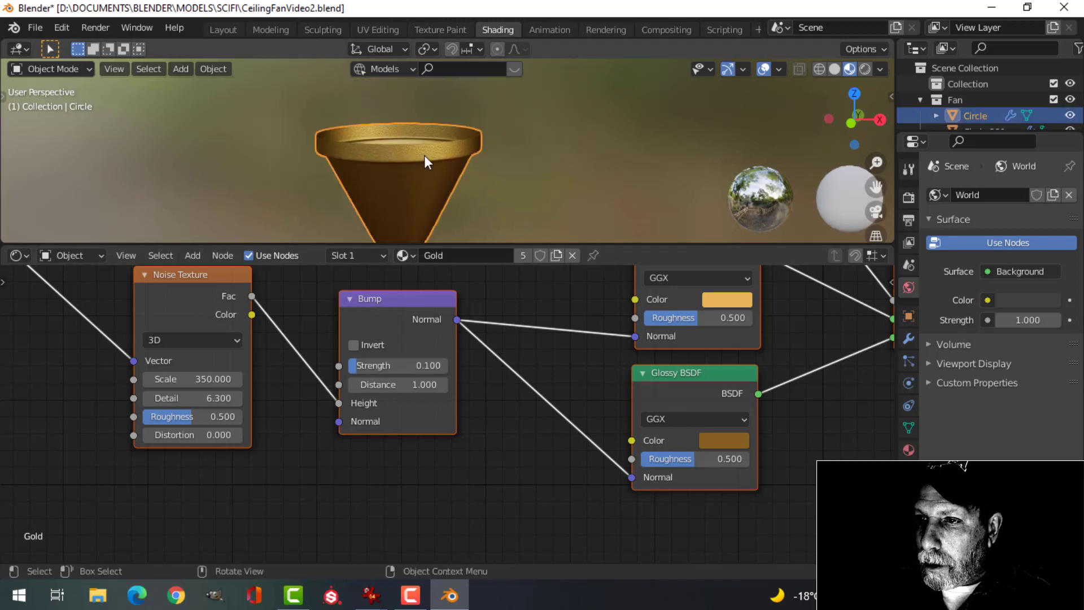
click(909, 451)
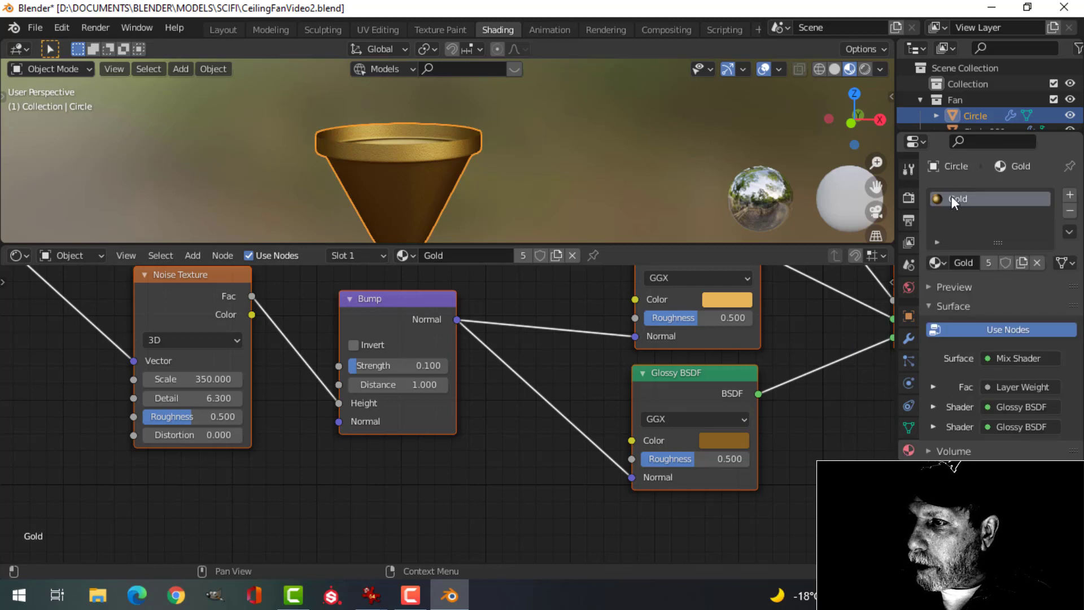
scroll(474, 189, down, 2)
scroll(456, 188, up, 4)
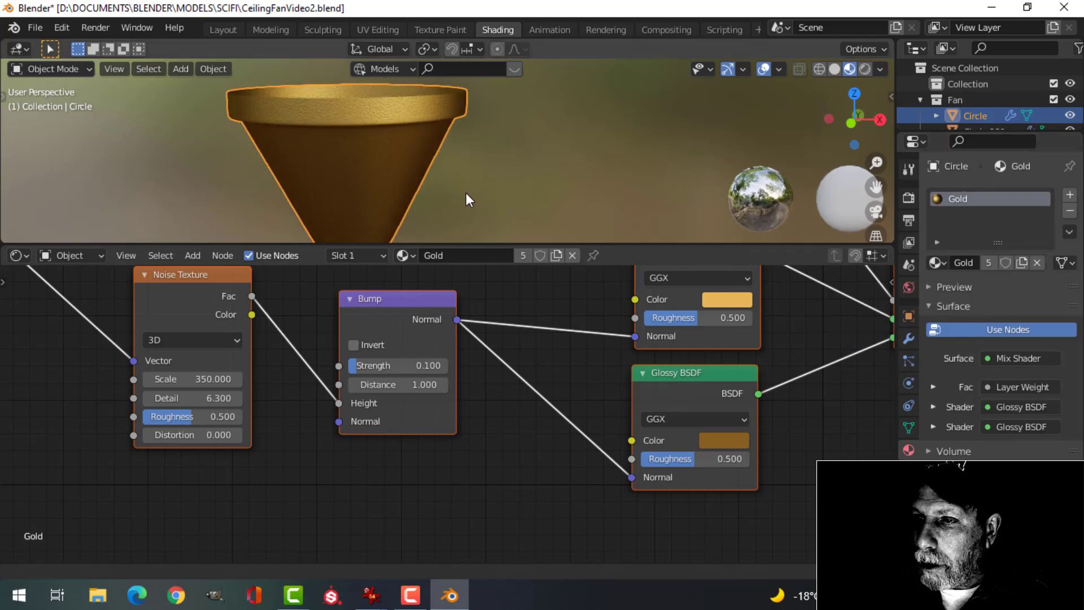
shift+middle_drag(466, 193, 532, 209)
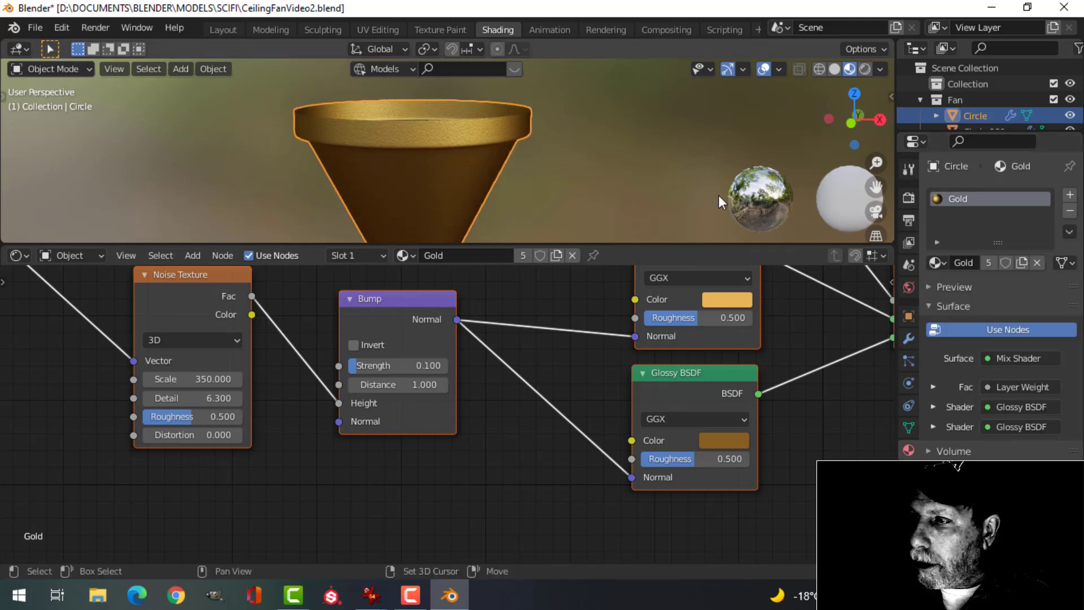
click(1071, 195)
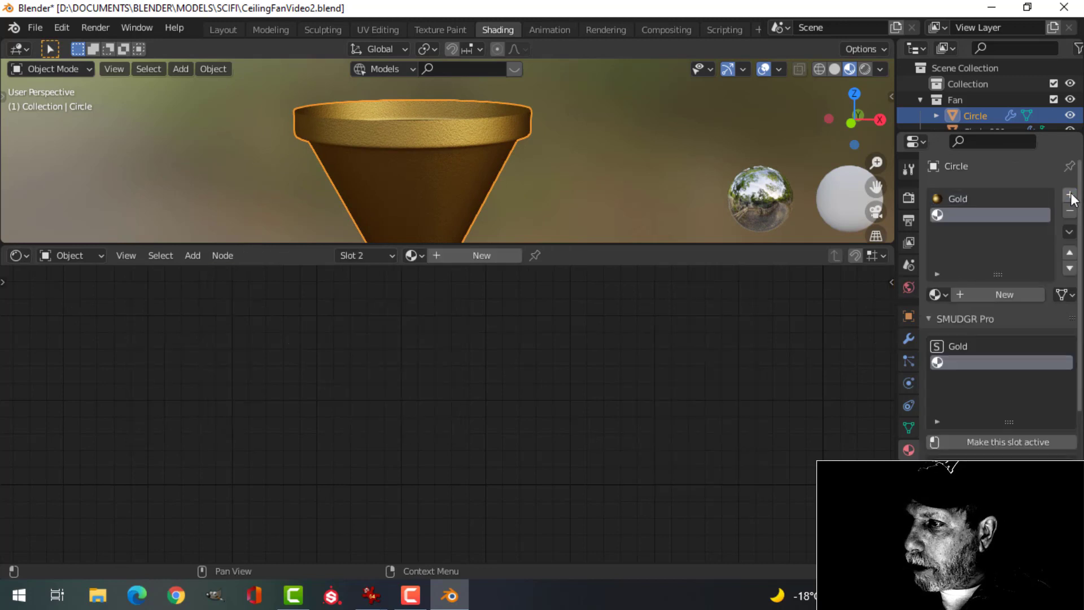
click(939, 294)
click(811, 319)
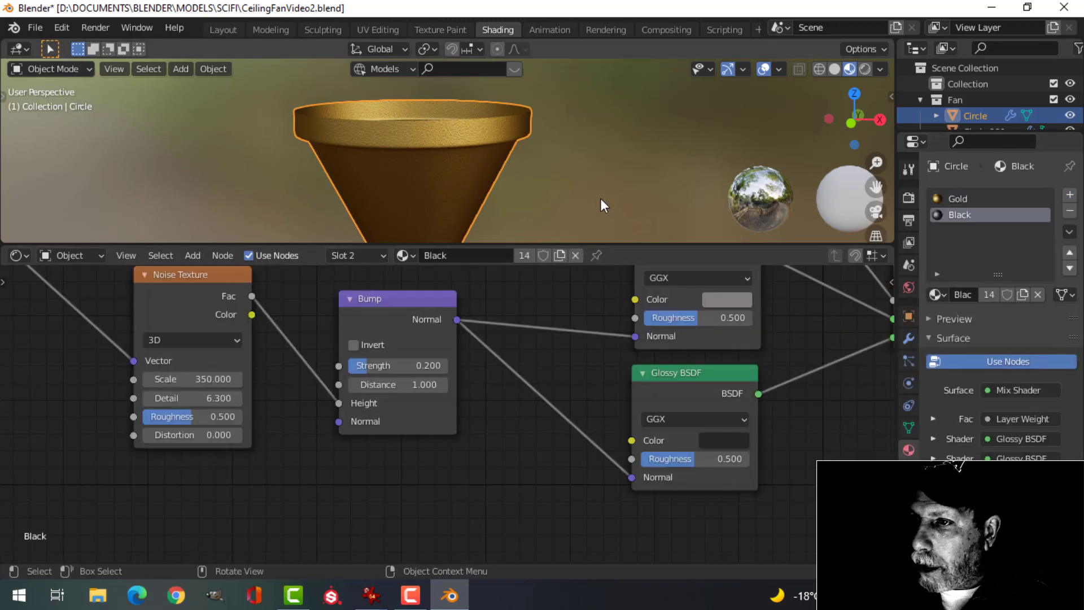
In Edit Mode, select the rim face loop and grow it over the conical shade and stem
key(Tab)
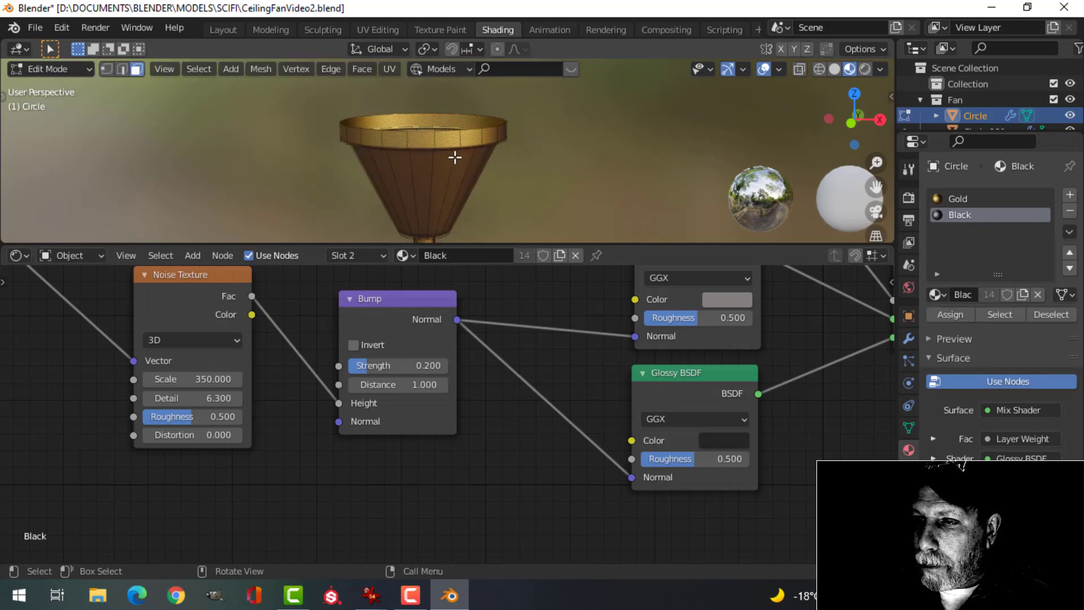
scroll(452, 161, up, 5)
scroll(458, 165, down, 3)
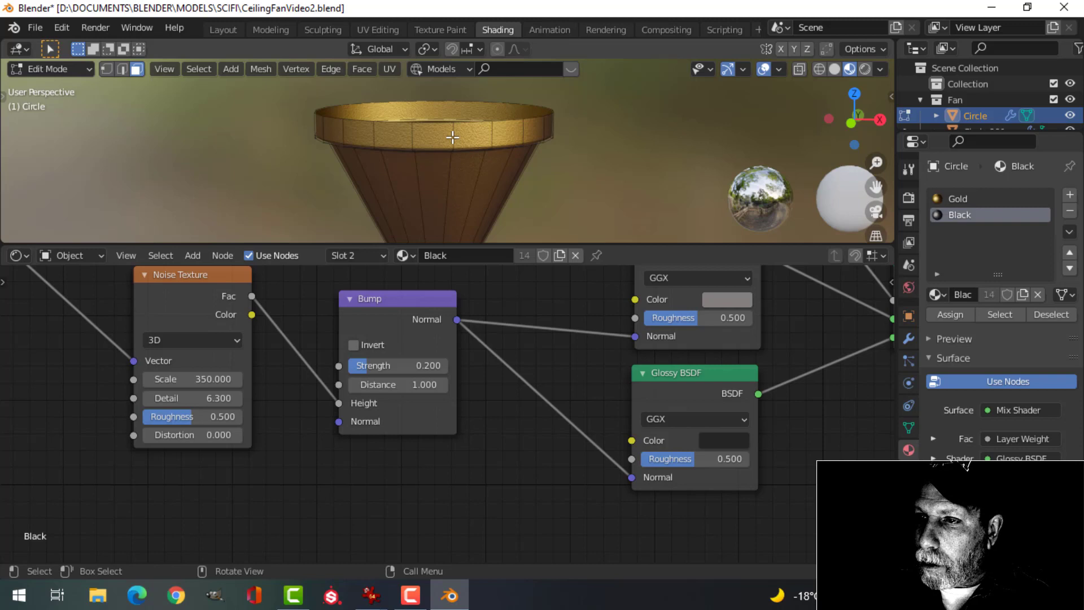
alt+click(450, 139)
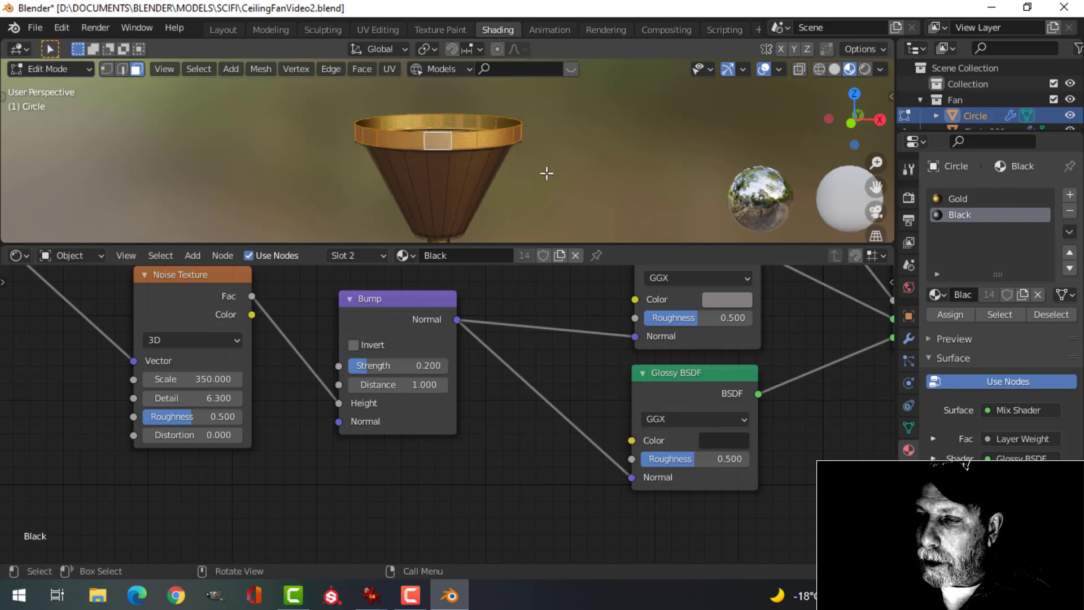
middle_drag(547, 172, 552, 153)
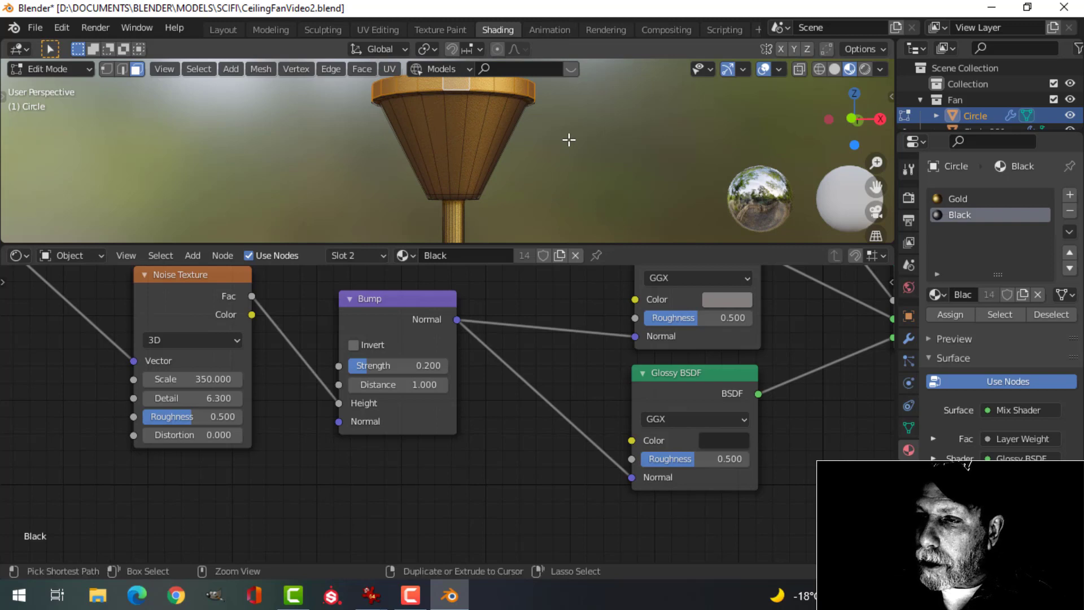
key(ctrl+KP_Add)
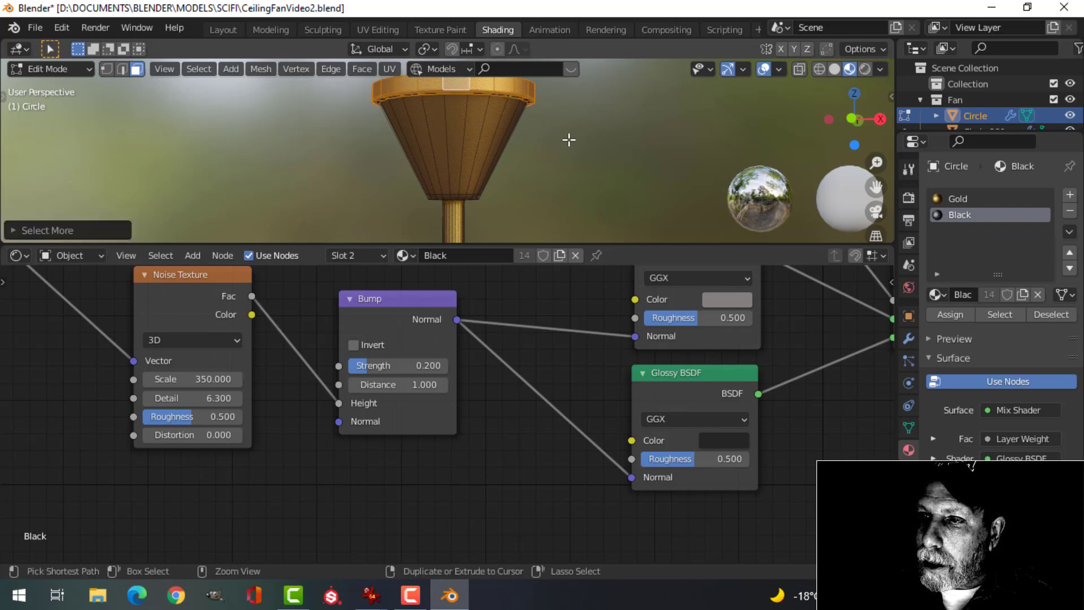
key(ctrl+KP_Add)
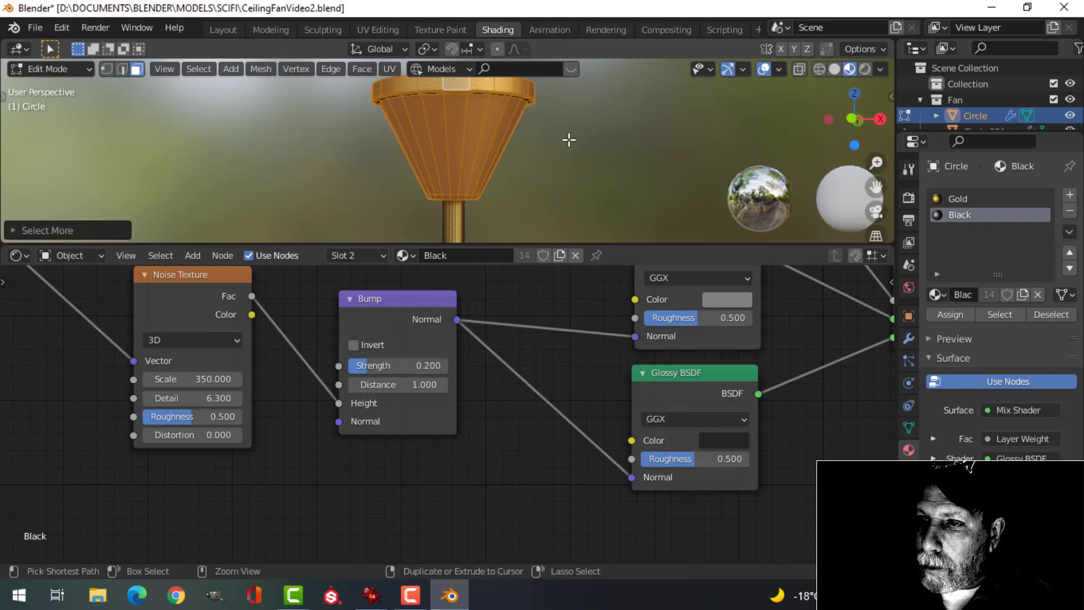
key(ctrl+KP_Add)
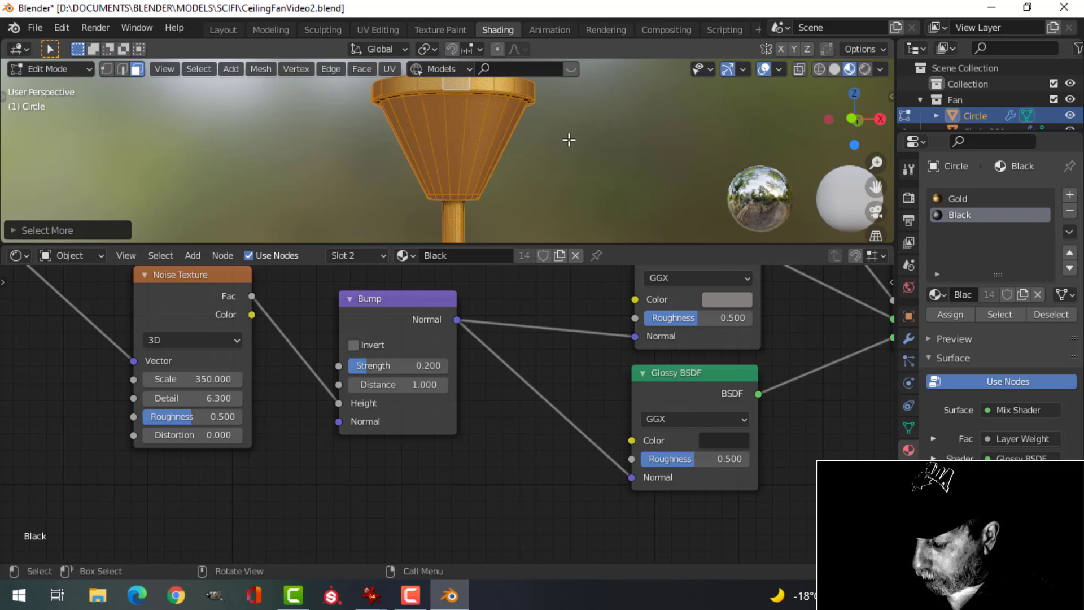
key(ctrl+KP_Subtract)
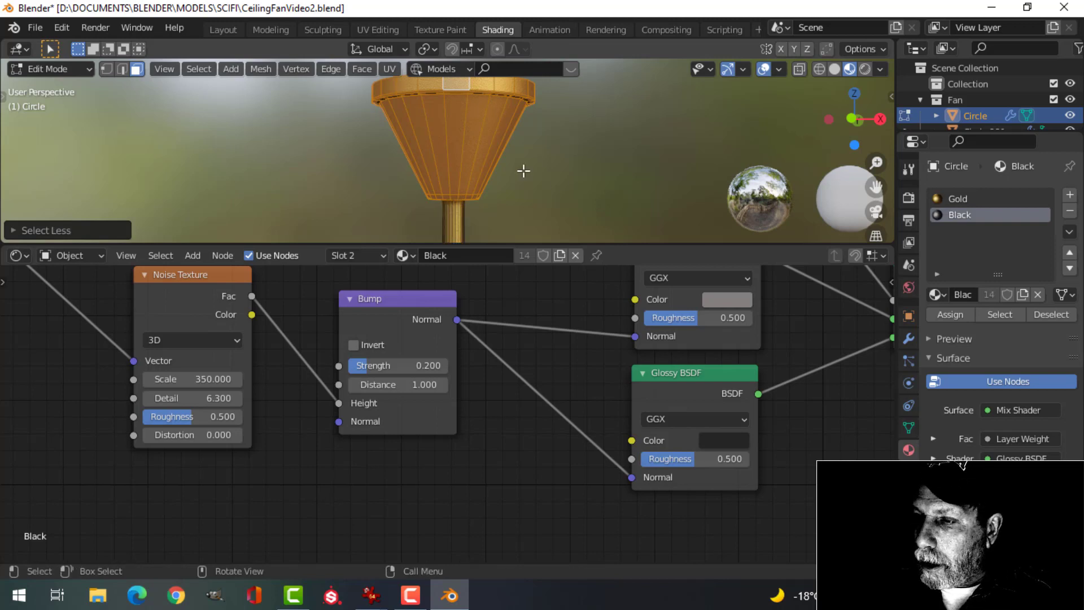
scroll(524, 171, down, 3)
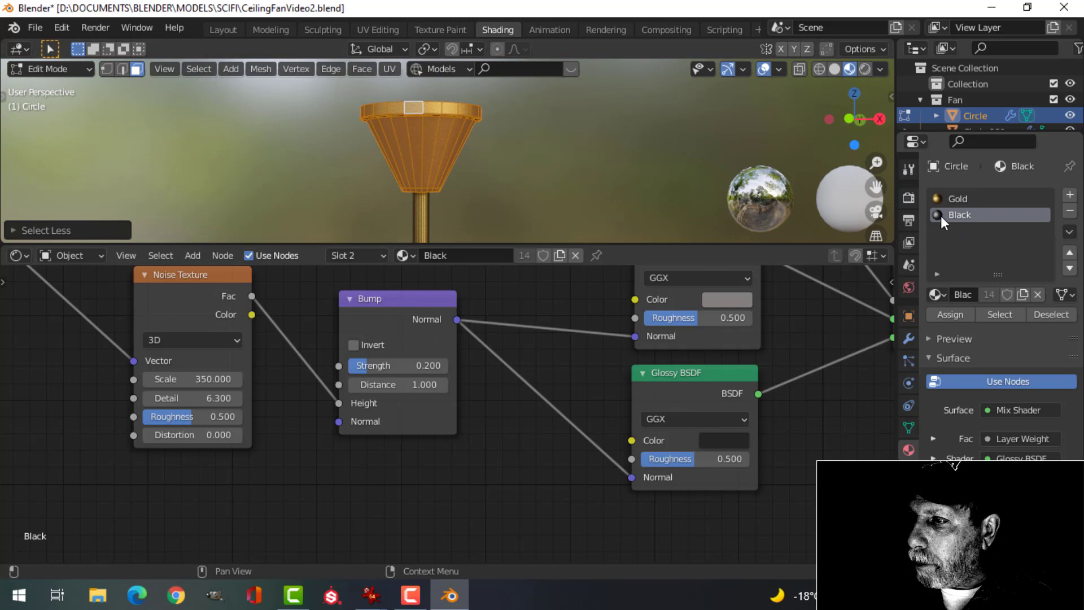
Assign the Black material to the selected shade faces
click(950, 315)
scroll(515, 195, up, 5)
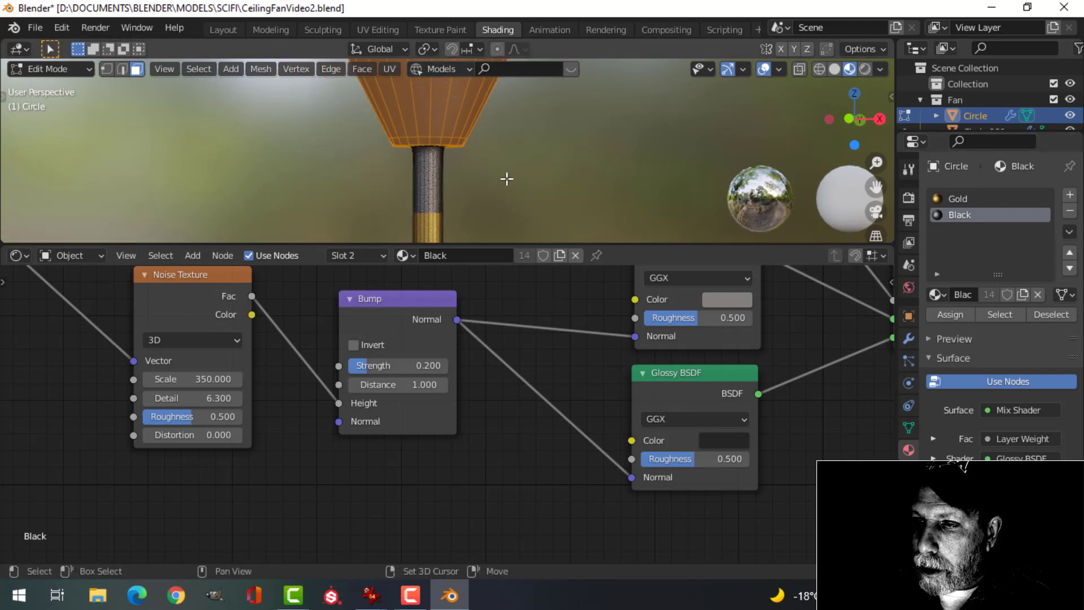
scroll(506, 179, up, 2)
scroll(484, 162, up, 2)
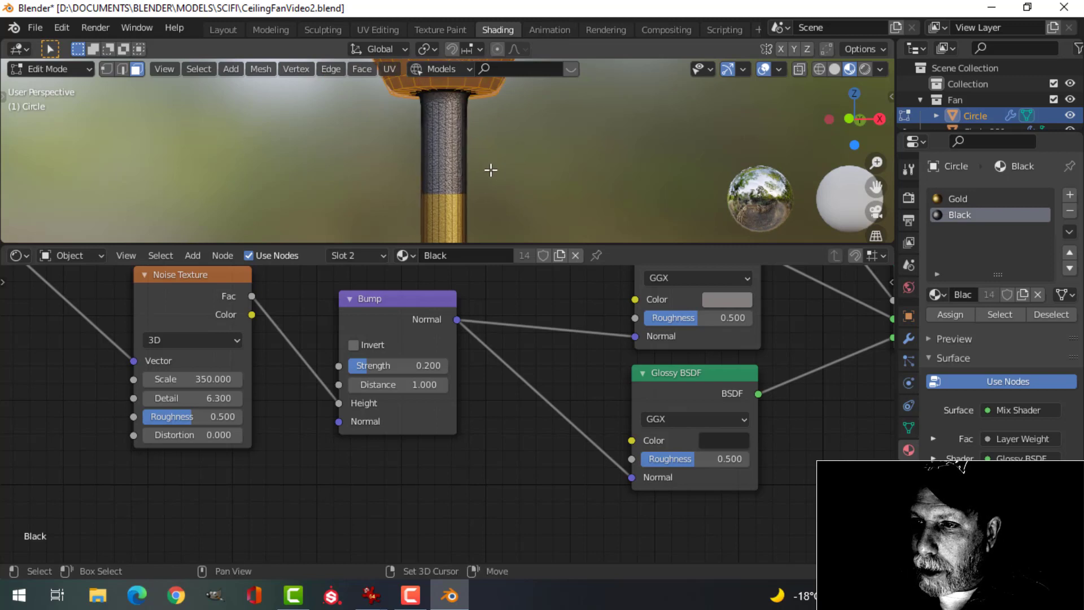
shift+scroll(500, 170, up, 4)
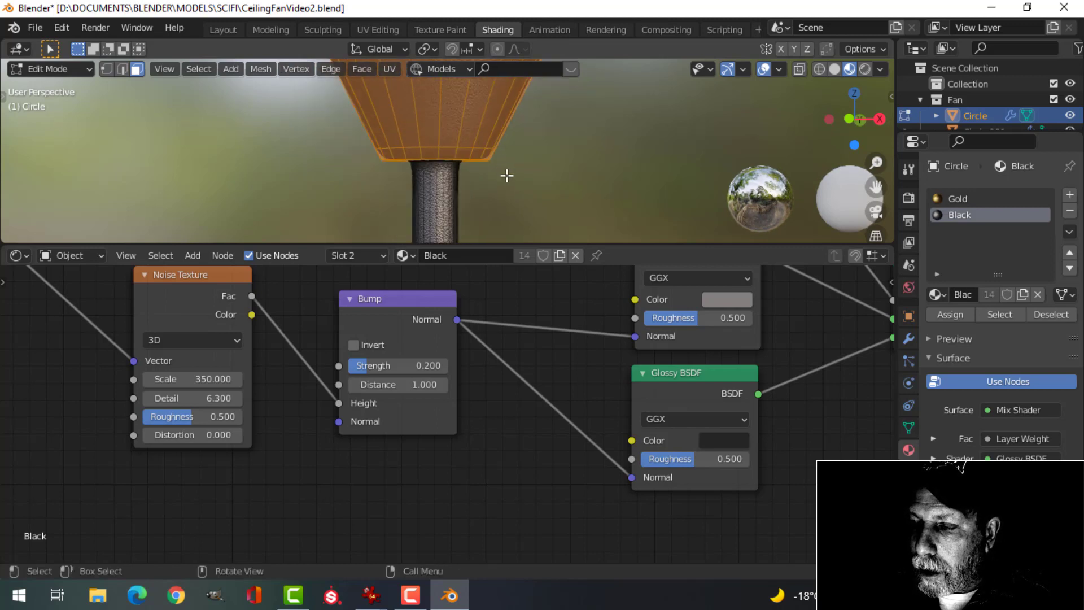
click(909, 338)
scroll(500, 169, down, 5)
Loop cut the stem and slide the new edge loop just below the black shade
key(2)
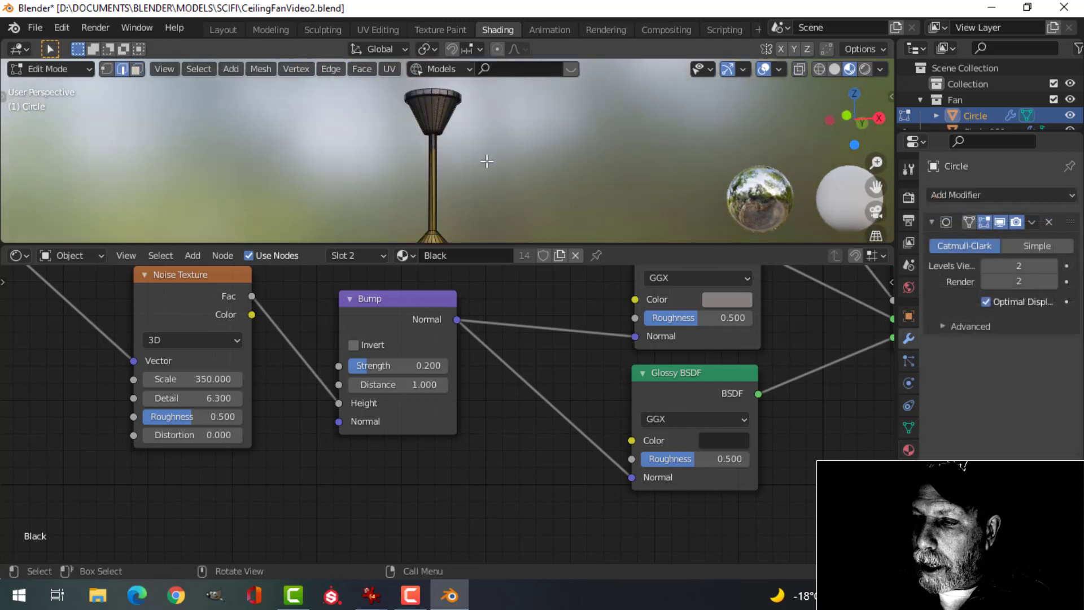
shift+scroll(487, 162, up, 1)
key(ctrl+r)
click(433, 207)
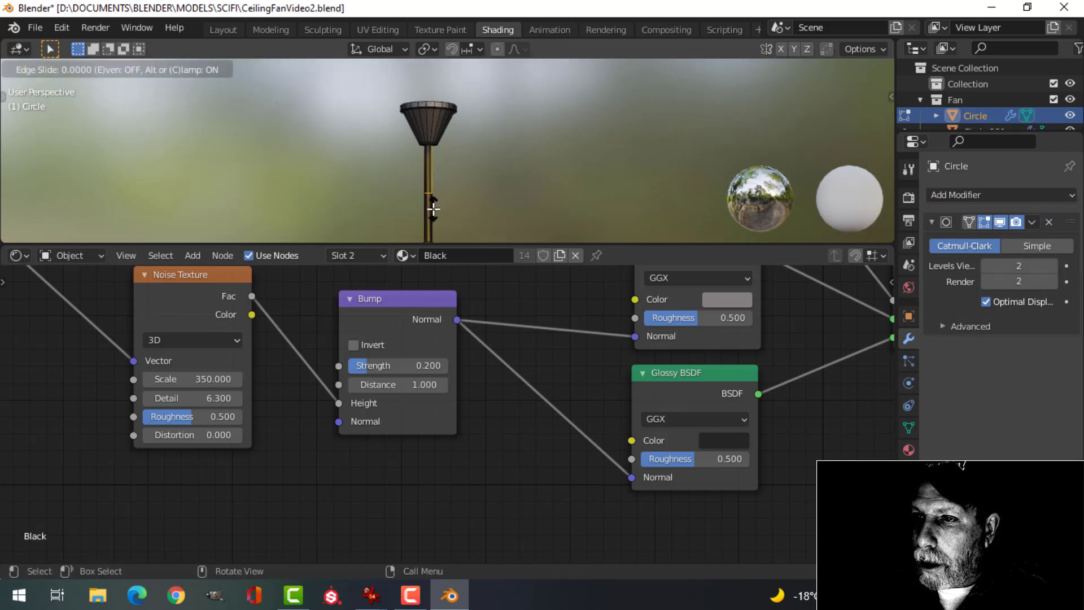
click(440, 166)
scroll(472, 167, up, 6)
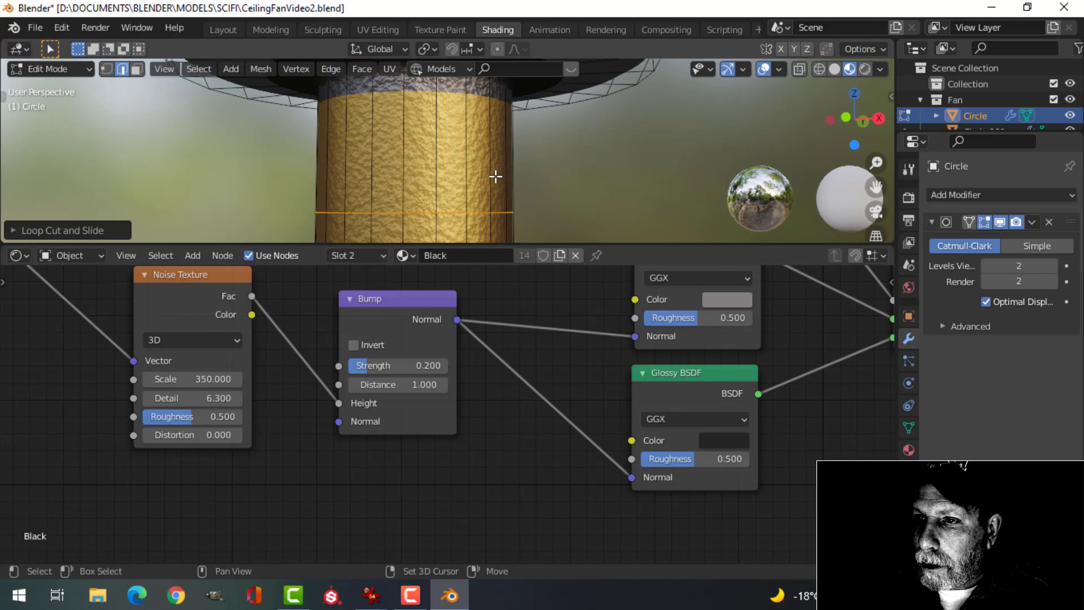
scroll(522, 168, down, 4)
key(g)
key(g)
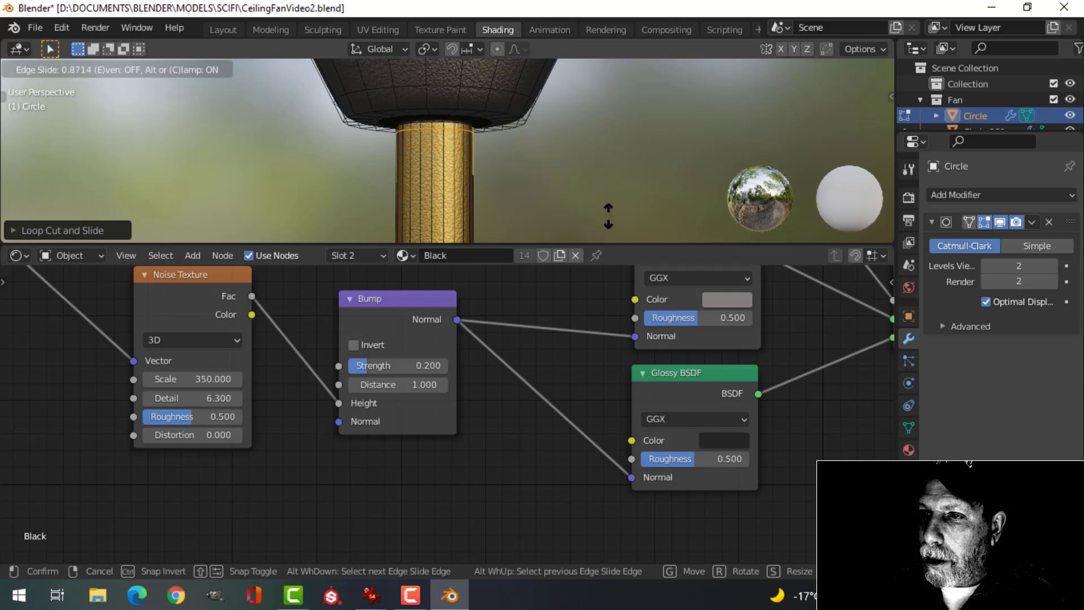
click(579, 152)
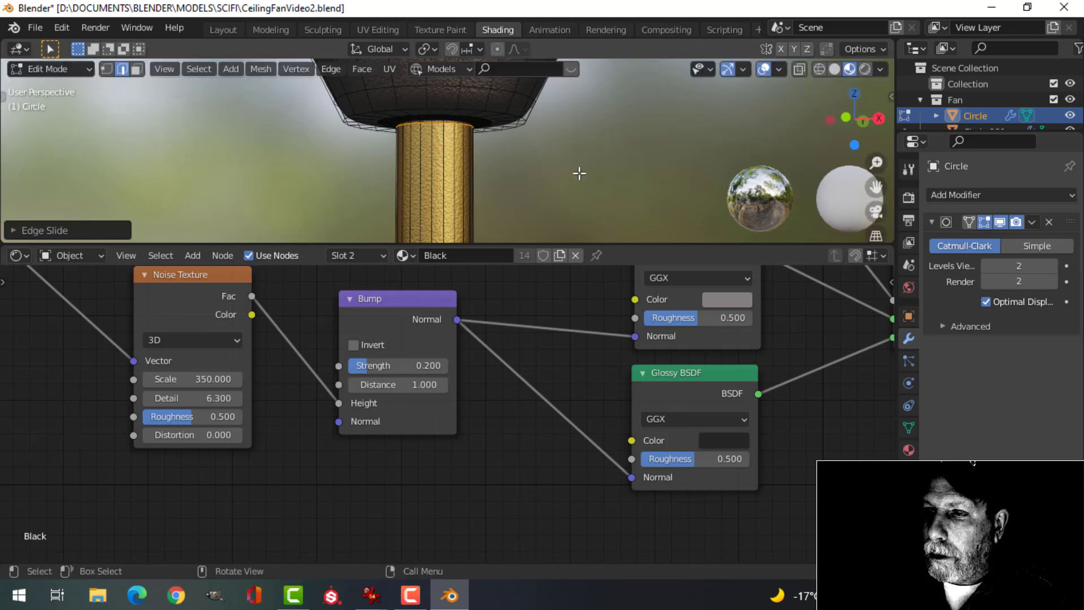
Return to Object Mode, deselect the fan, and frame the two lamp housings
key(Tab)
scroll(564, 187, down, 3)
click(514, 151)
scroll(509, 168, up, 2)
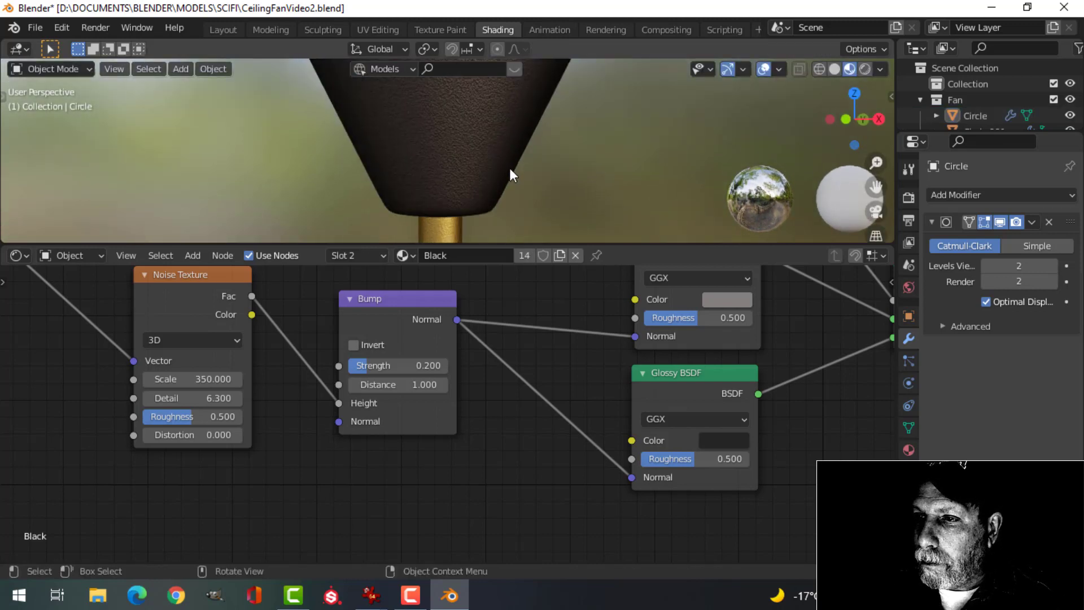
scroll(510, 173, down, 6)
shift+middle_drag(500, 181, 485, 113)
scroll(484, 146, down, 3)
scroll(497, 186, up, 4)
scroll(502, 175, down, 4)
scroll(463, 136, up, 3)
shift+middle_drag(441, 157, 408, 192)
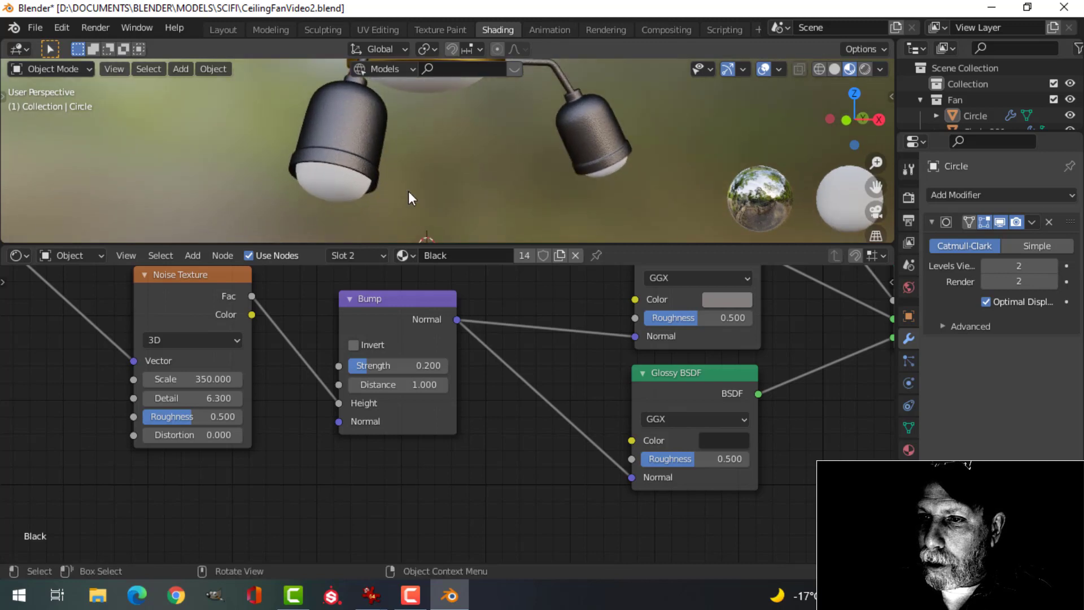
Create a new material named 'Emission' on the lamp's lower bulb piece
click(321, 179)
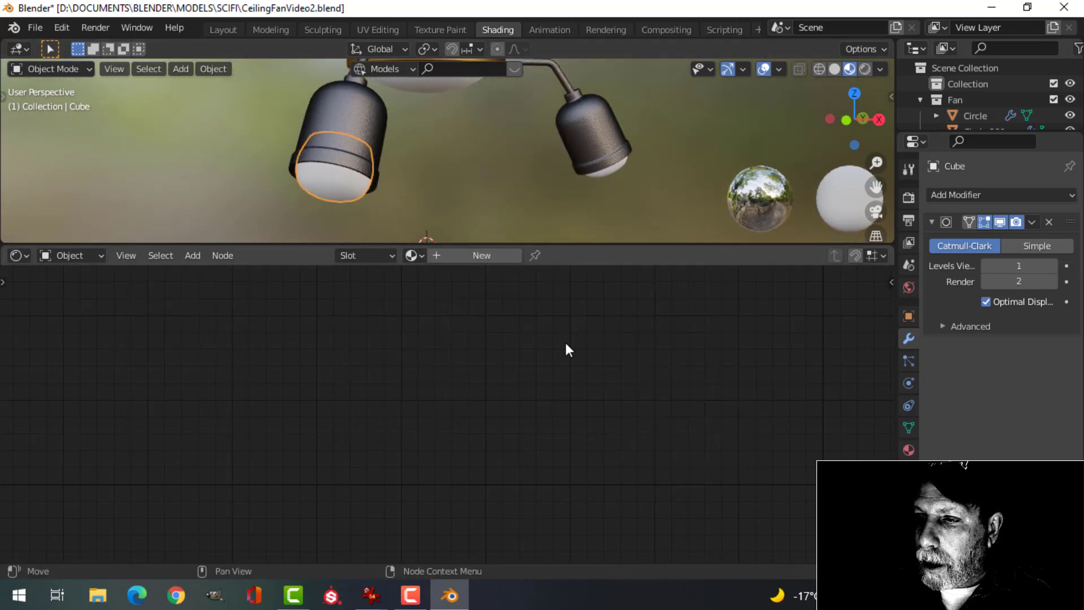
click(480, 256)
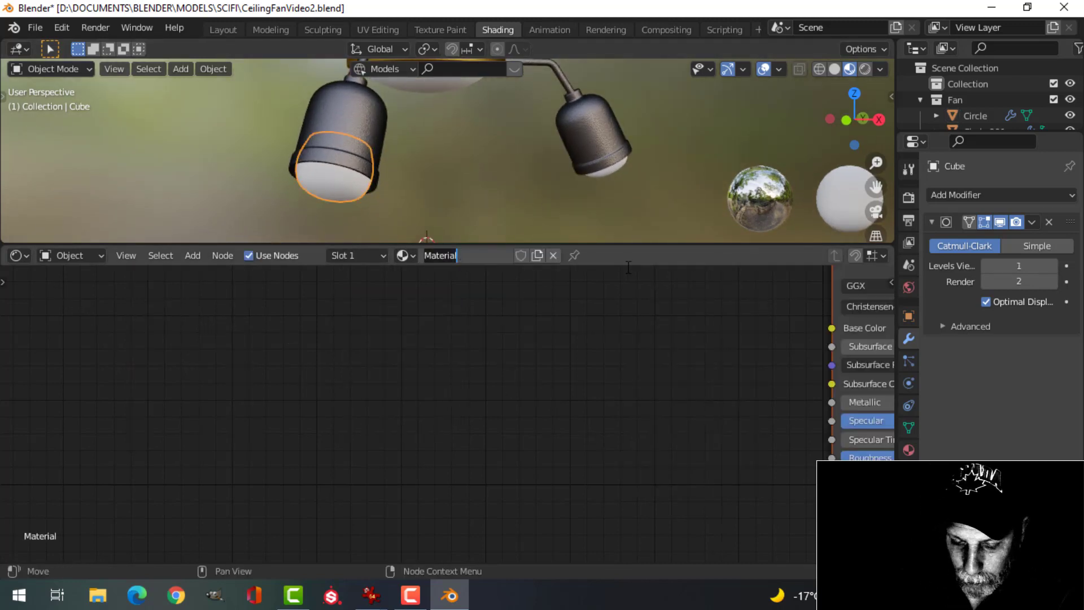
text(Emission)
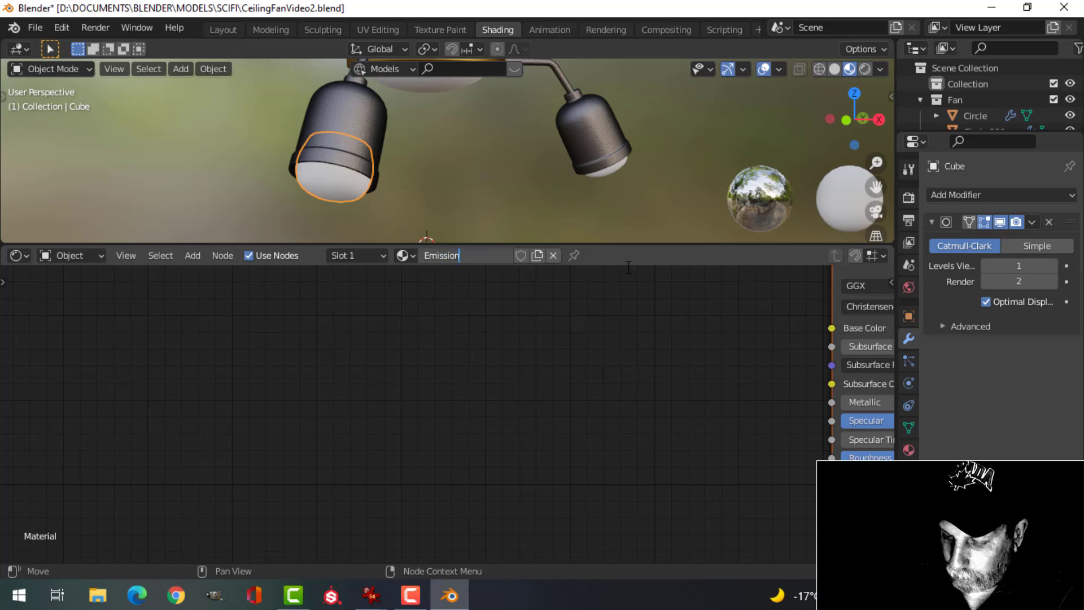
key(Return)
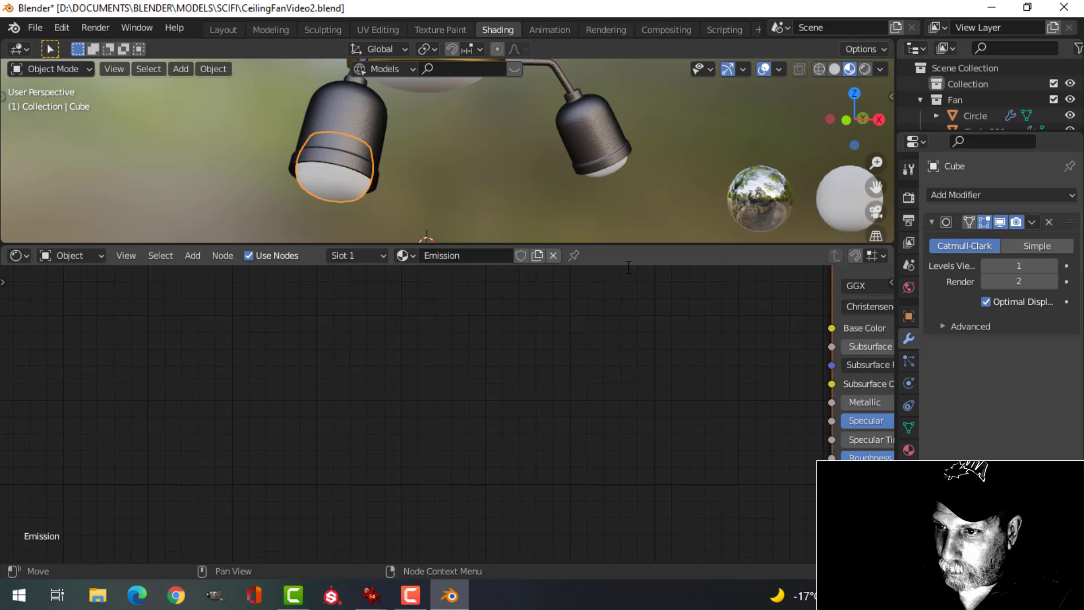
Set the bulb material's surface to an Emission shader with strength 5
click(909, 450)
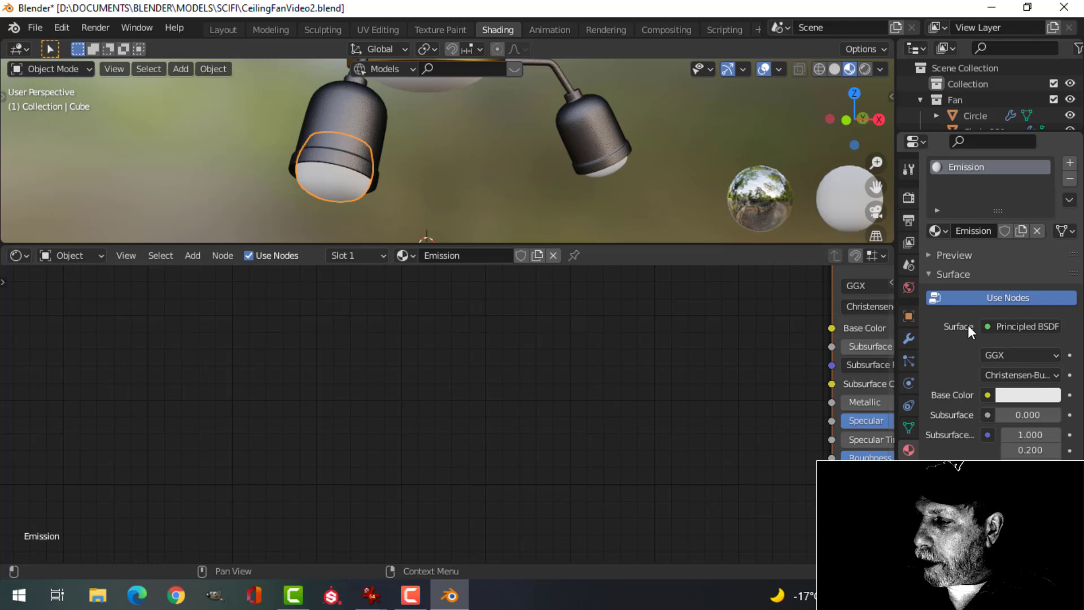
click(1033, 326)
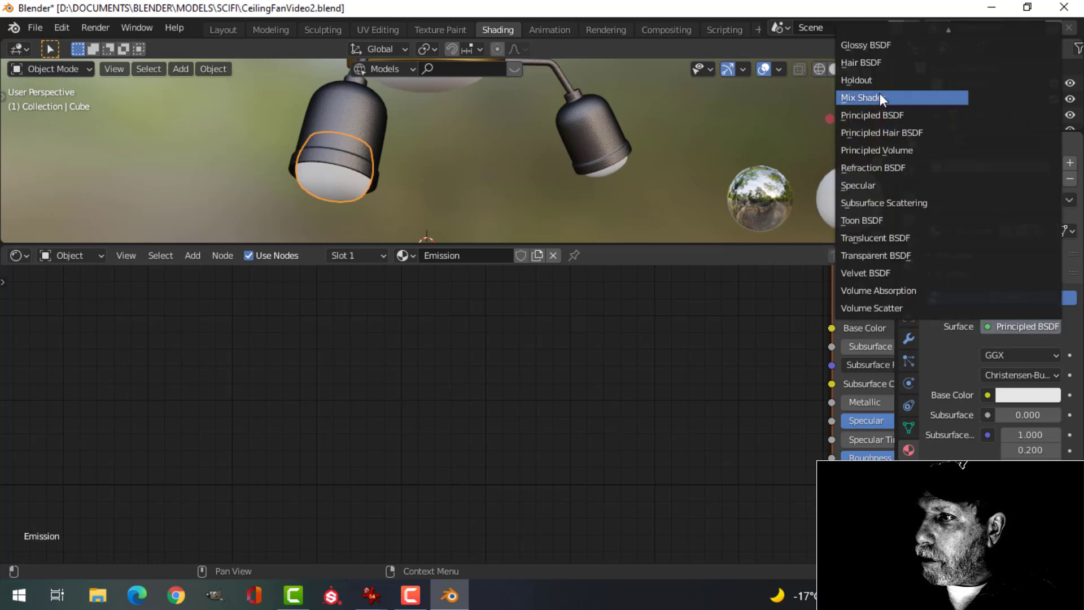
scroll(890, 59, up, 2)
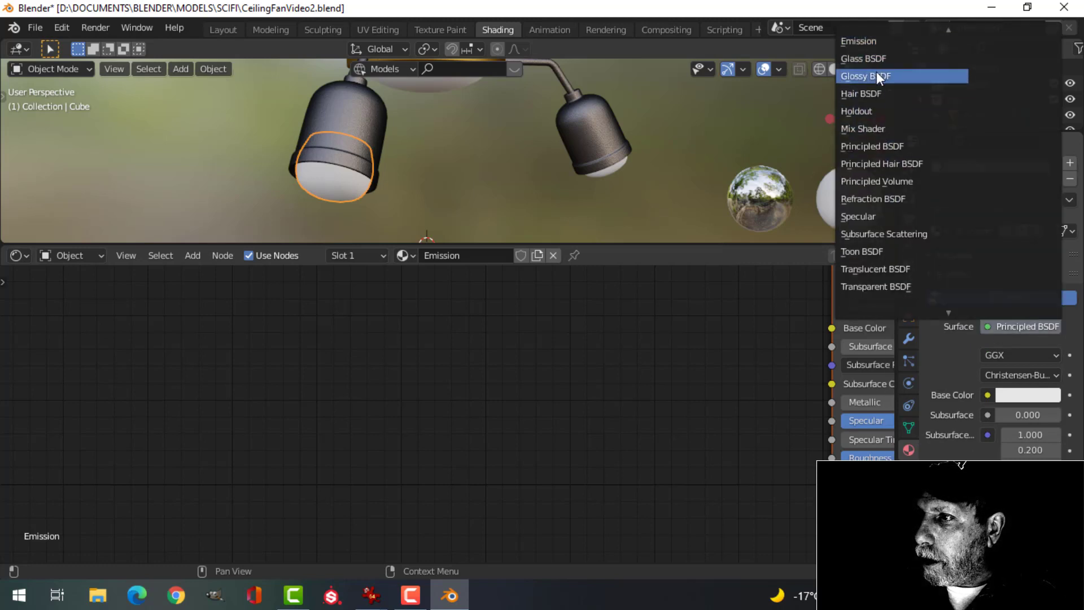
click(877, 41)
click(1022, 375)
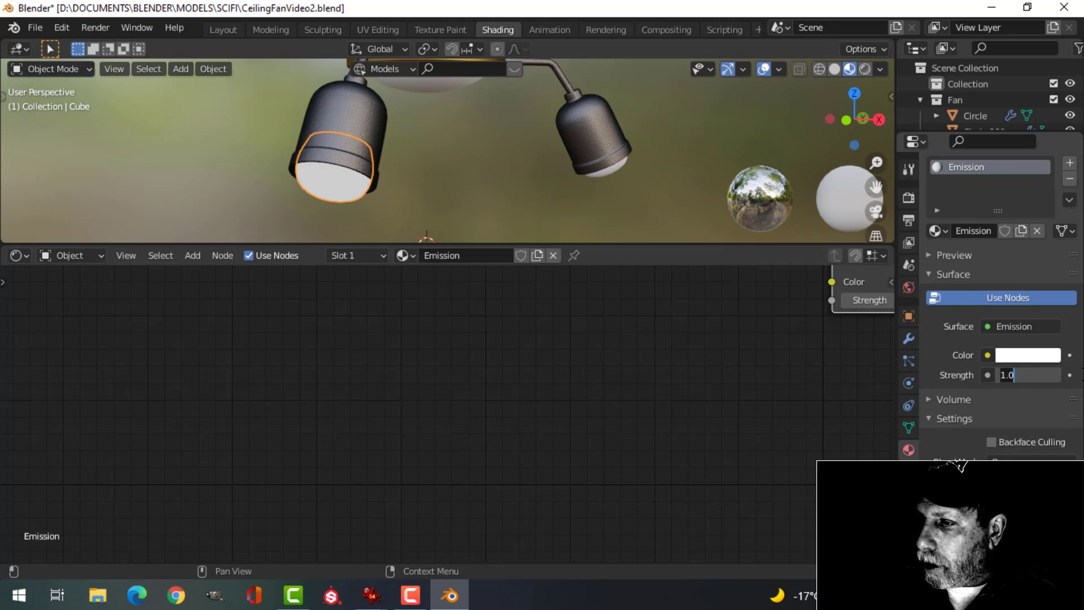
text(5)
key(Return)
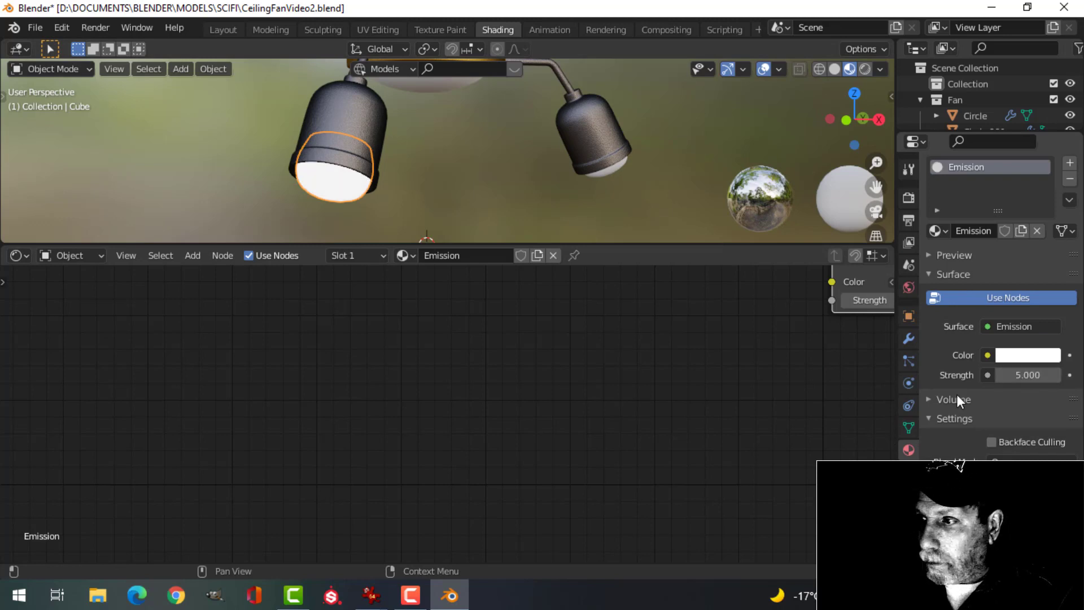
Turn on Bloom and Screen Space Reflections and set render samples to 120
click(909, 197)
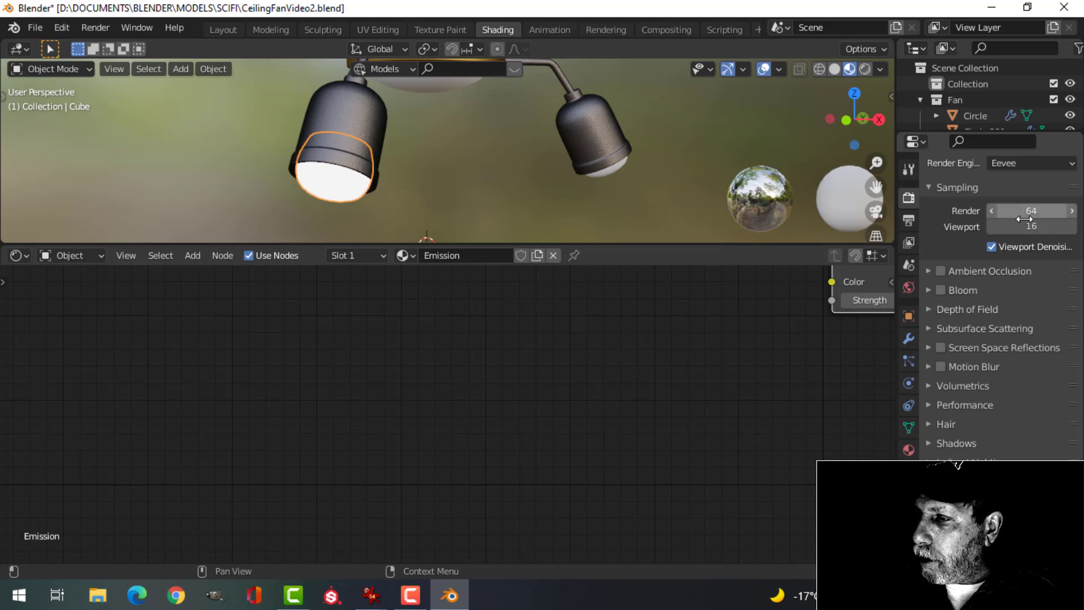
click(941, 290)
click(941, 348)
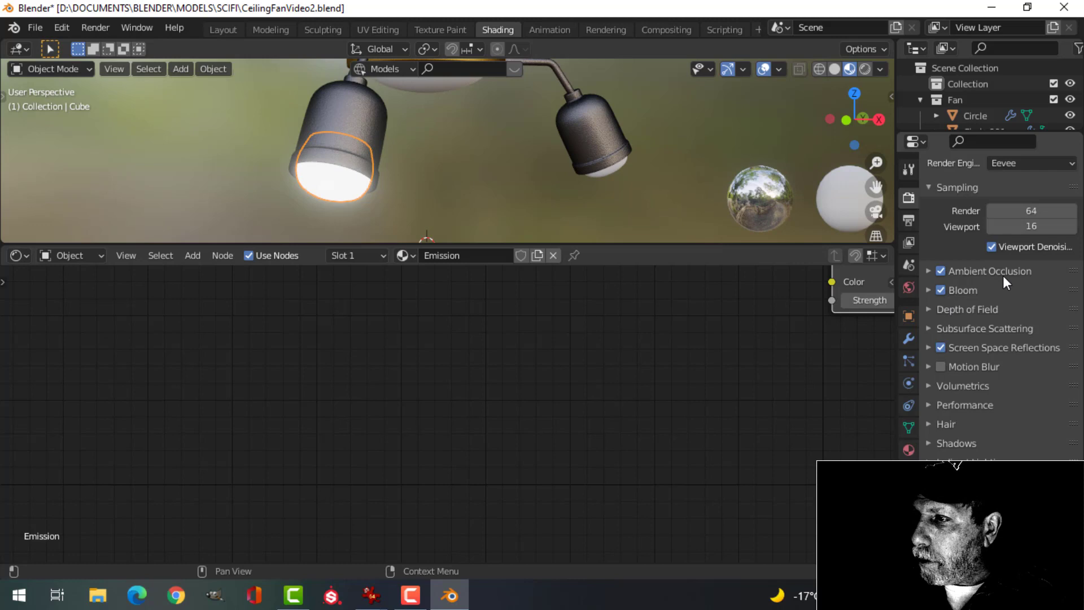
click(1014, 212)
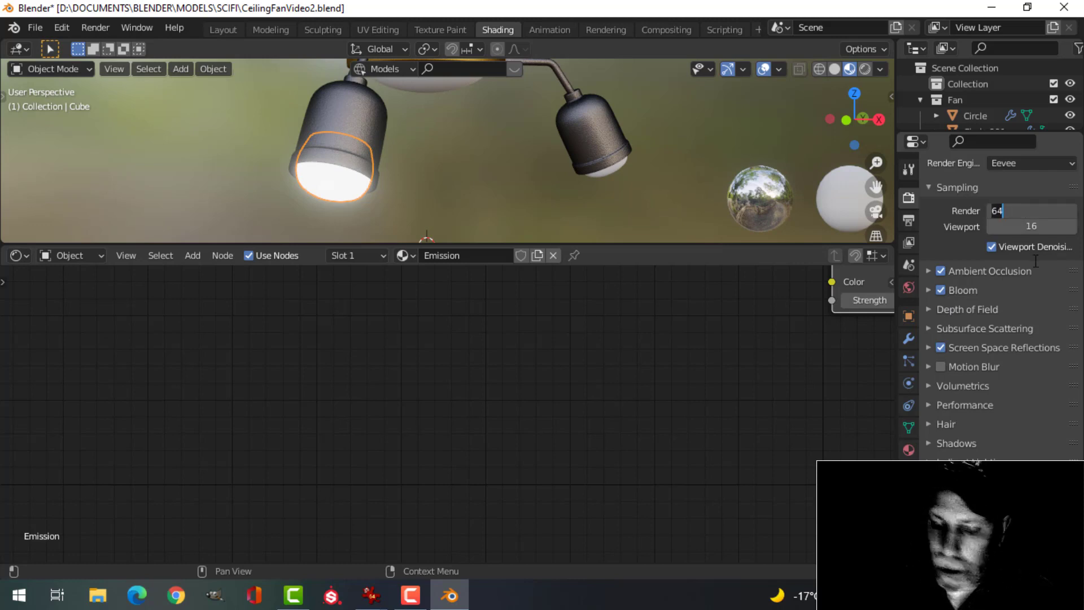
text(120)
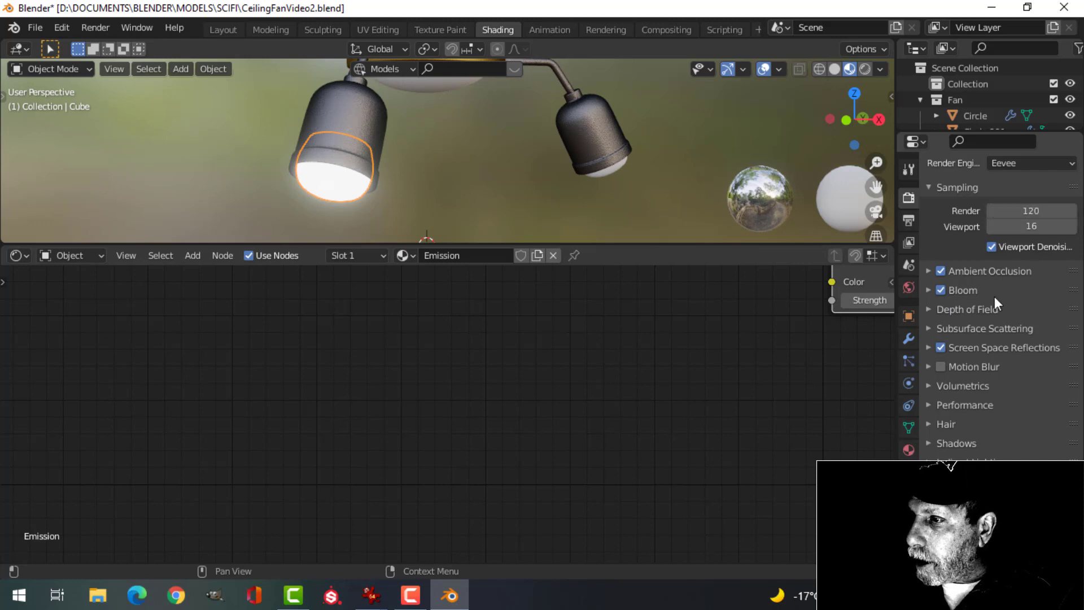
Set the Ambient Occlusion factor to 1.5 and view the three fan lamps
click(928, 271)
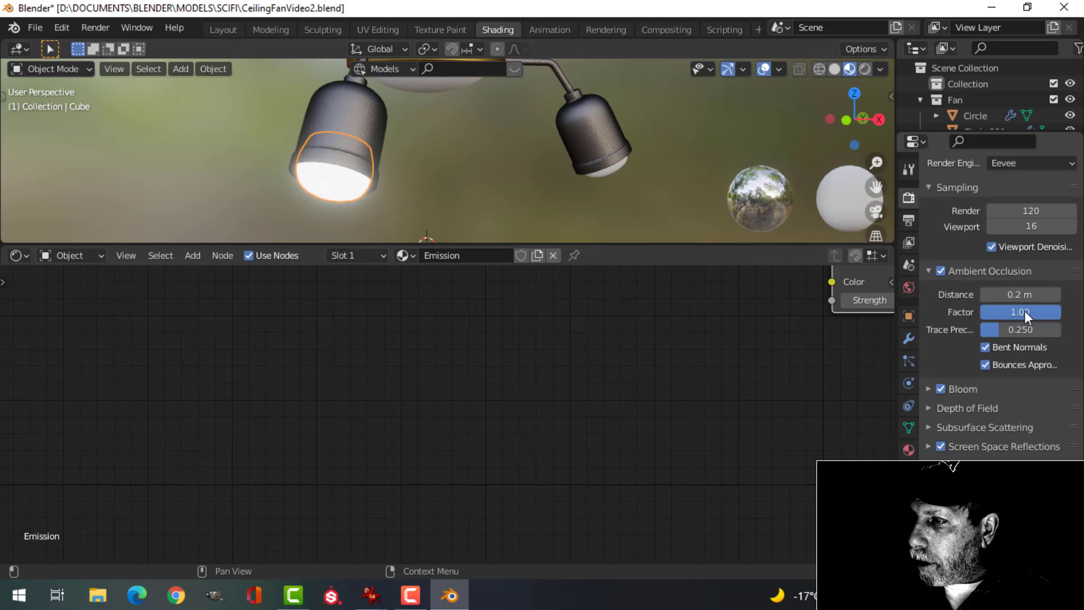
click(1024, 311)
text(1.5)
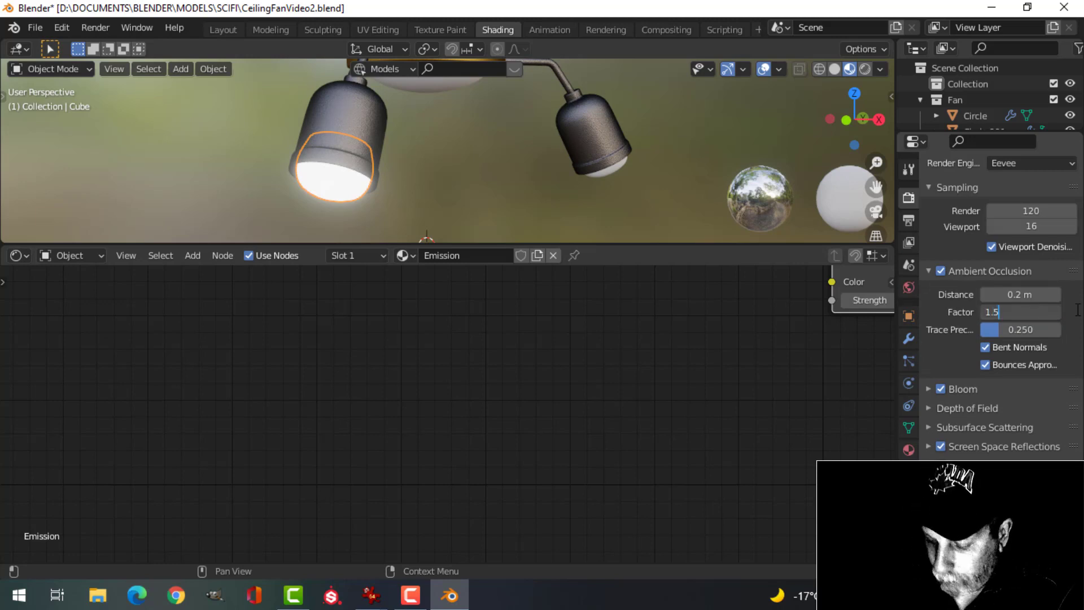
key(Return)
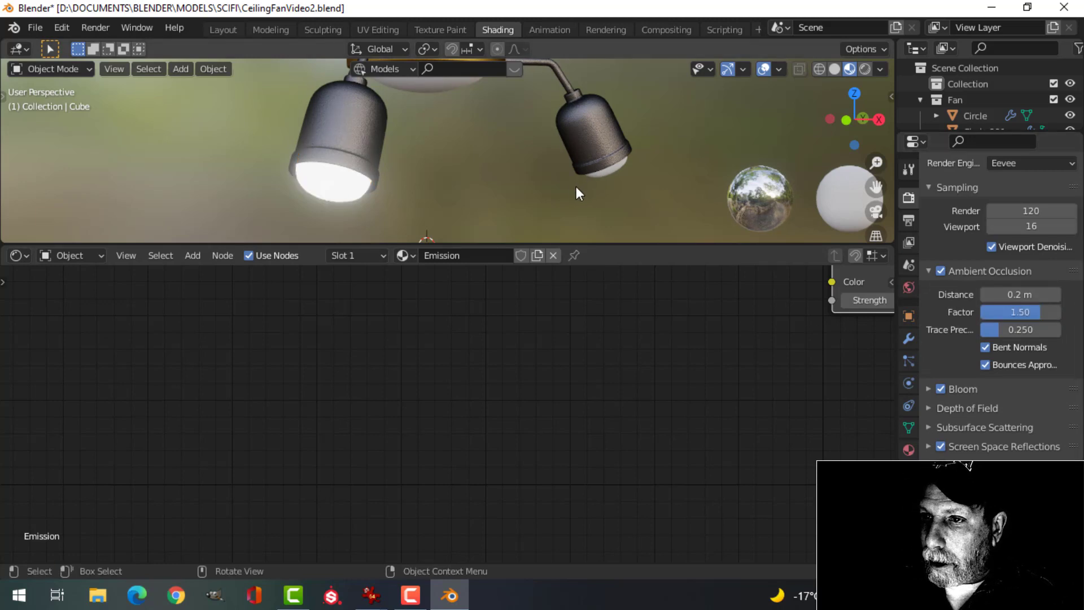
middle_drag(576, 186, 456, 155)
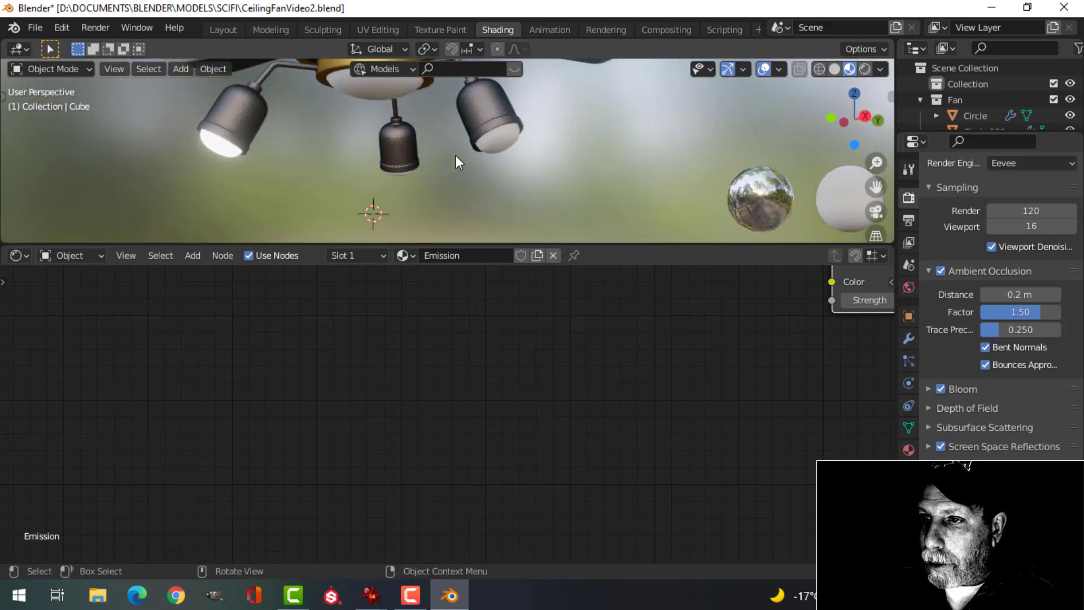
Assign the Black material to the right lamp shade
click(507, 133)
click(410, 256)
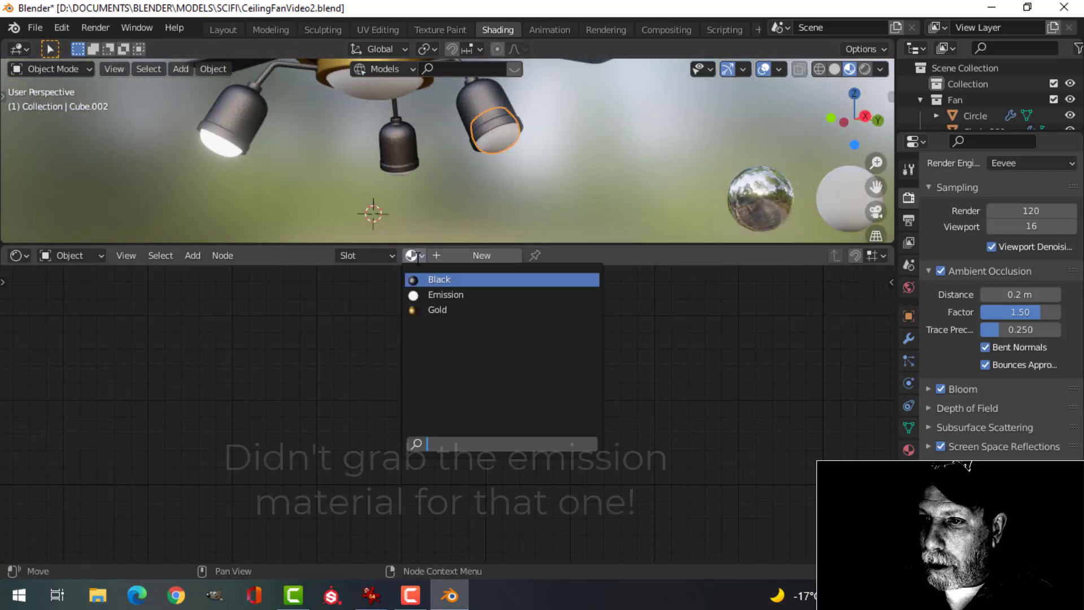
click(452, 279)
Assign the Emission material to the fan's centre dome and a lamp shade lacking a material
click(391, 97)
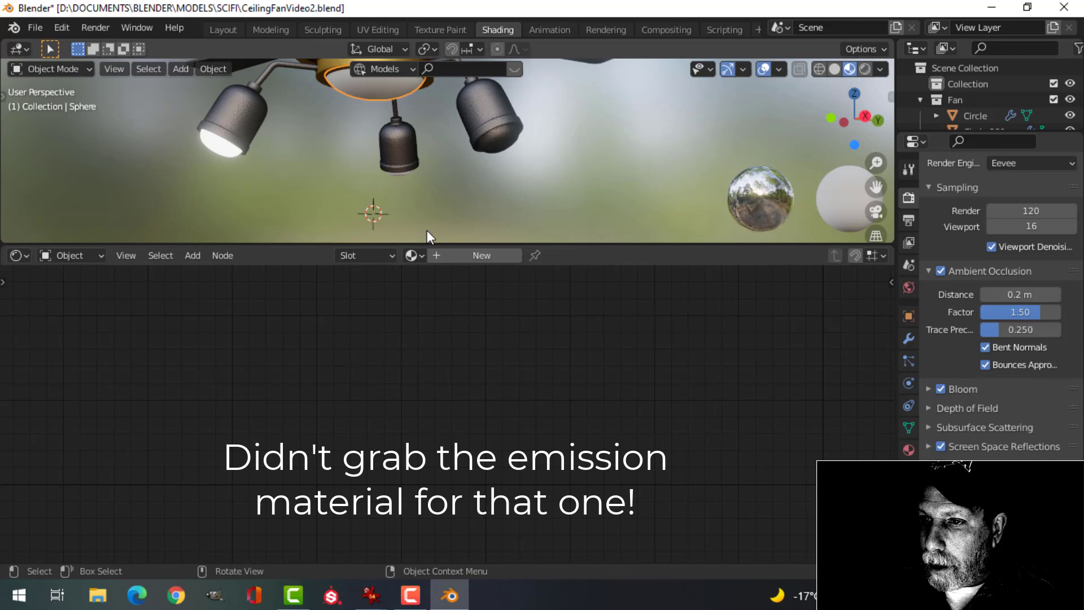
click(410, 255)
click(430, 295)
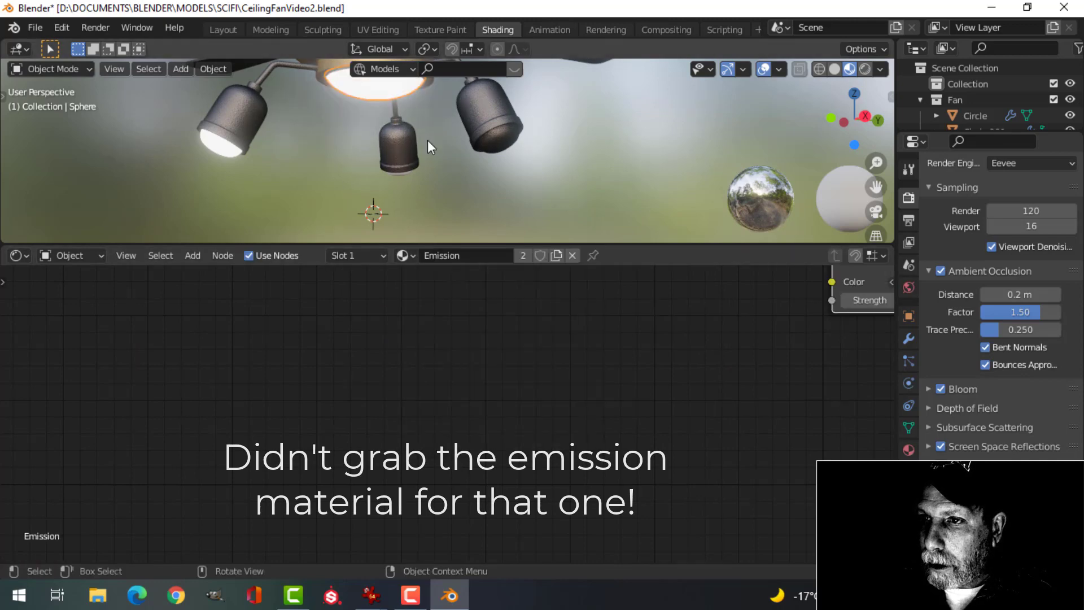
middle_drag(452, 171, 383, 162)
click(524, 195)
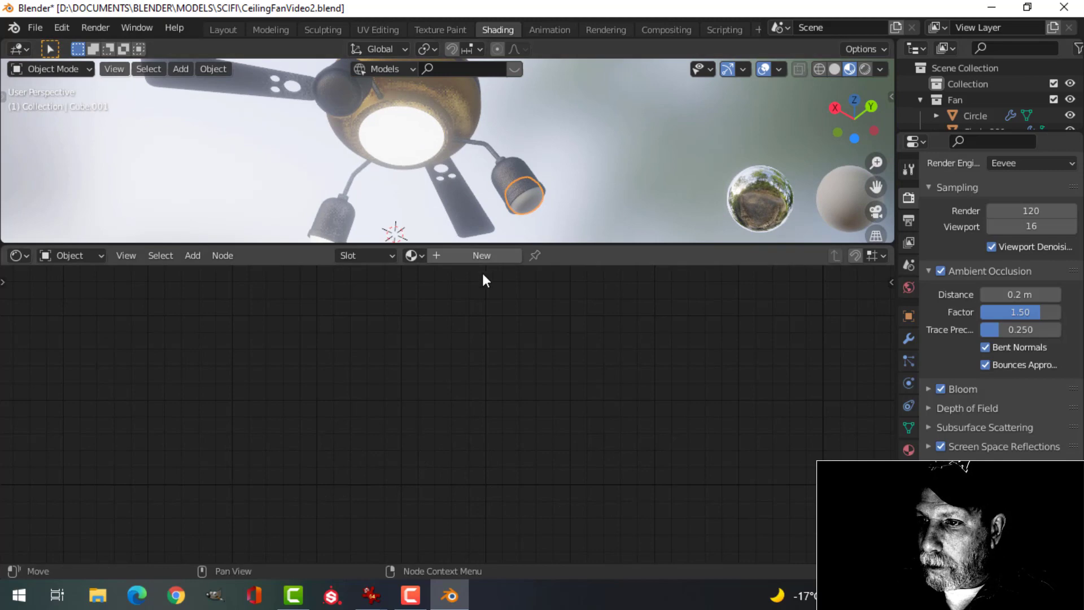
click(407, 256)
click(435, 293)
middle_drag(458, 222, 484, 208)
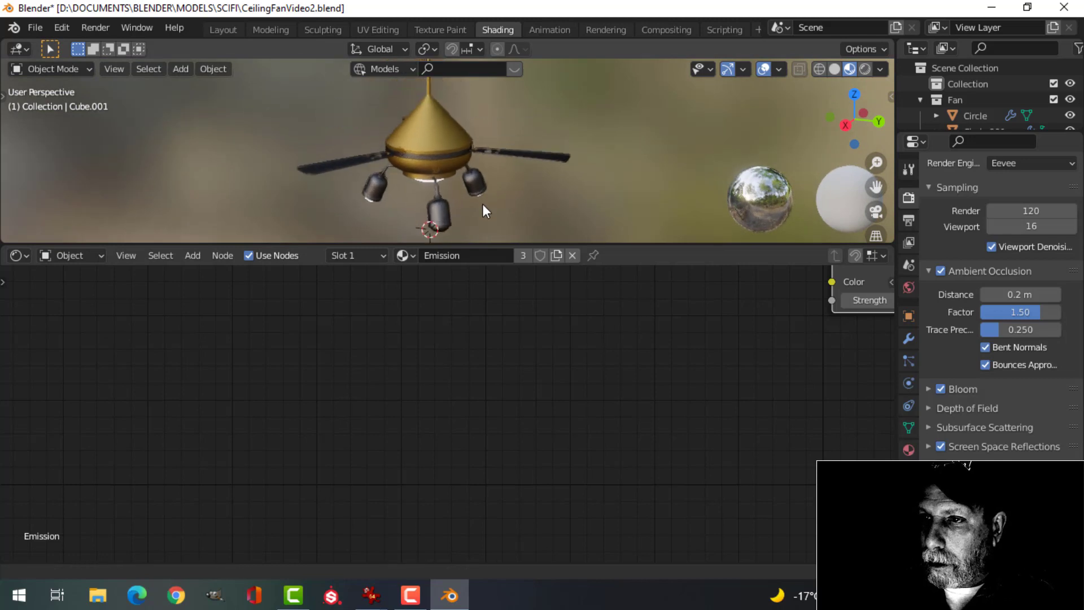
Show the fan in the Layout workspace with Material Preview, gizmos and overlays hidden
click(212, 29)
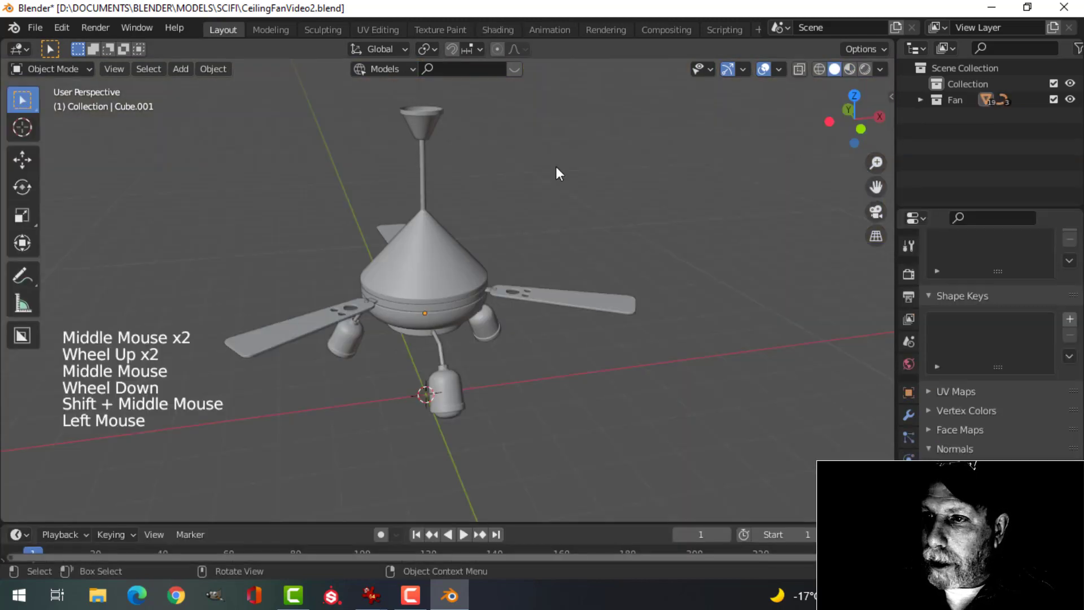
click(849, 69)
scroll(622, 249, up, 2)
scroll(629, 249, down, 2)
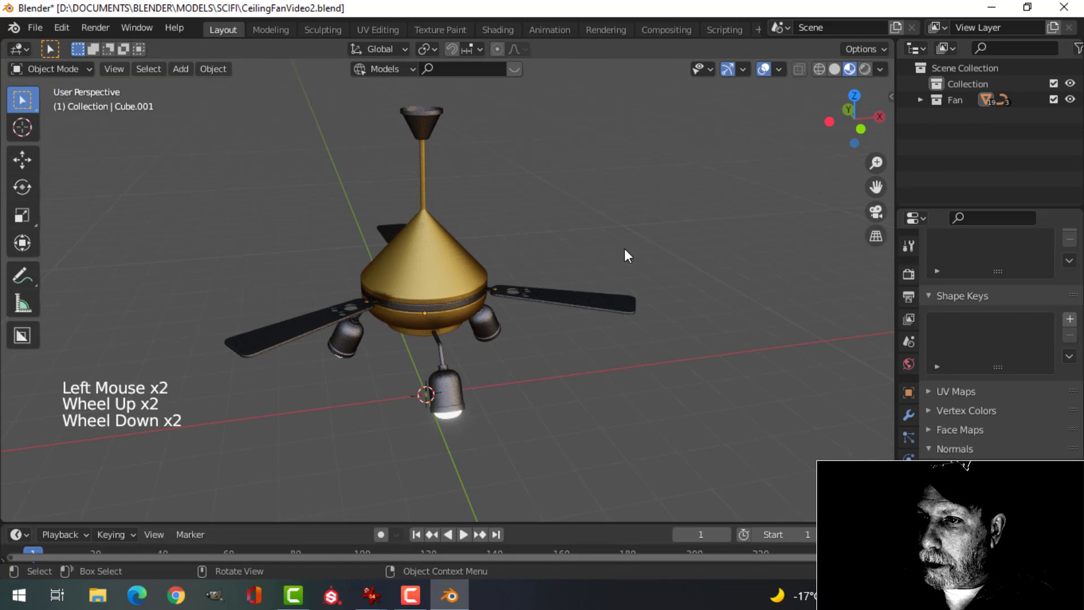
middle_drag(625, 251, 595, 225)
click(728, 70)
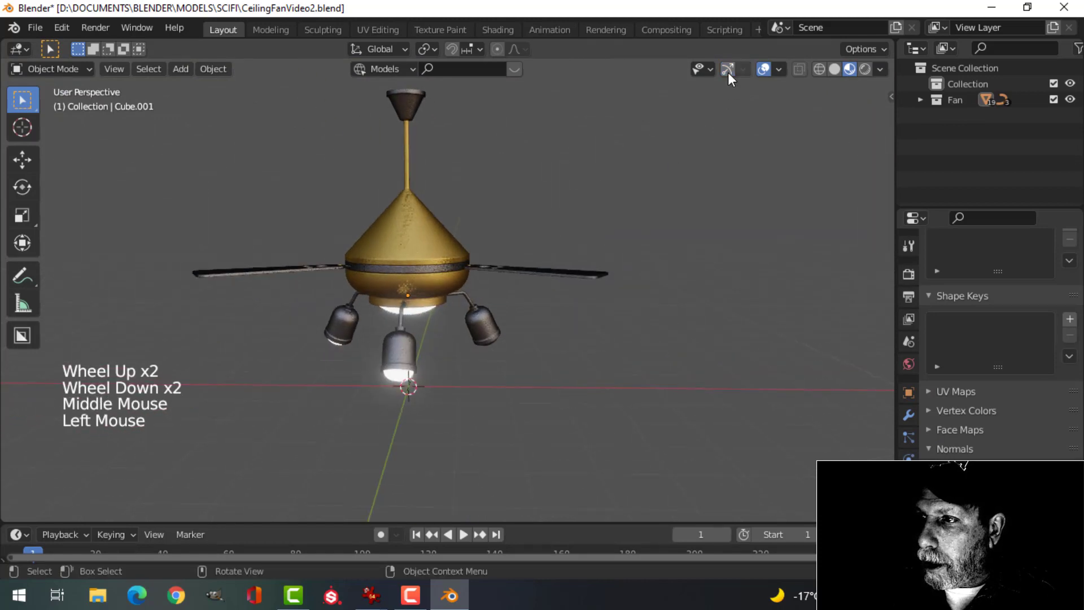
click(764, 70)
scroll(656, 221, up, 1)
scroll(615, 224, up, 1)
shift+middle_drag(615, 225, 829, 166)
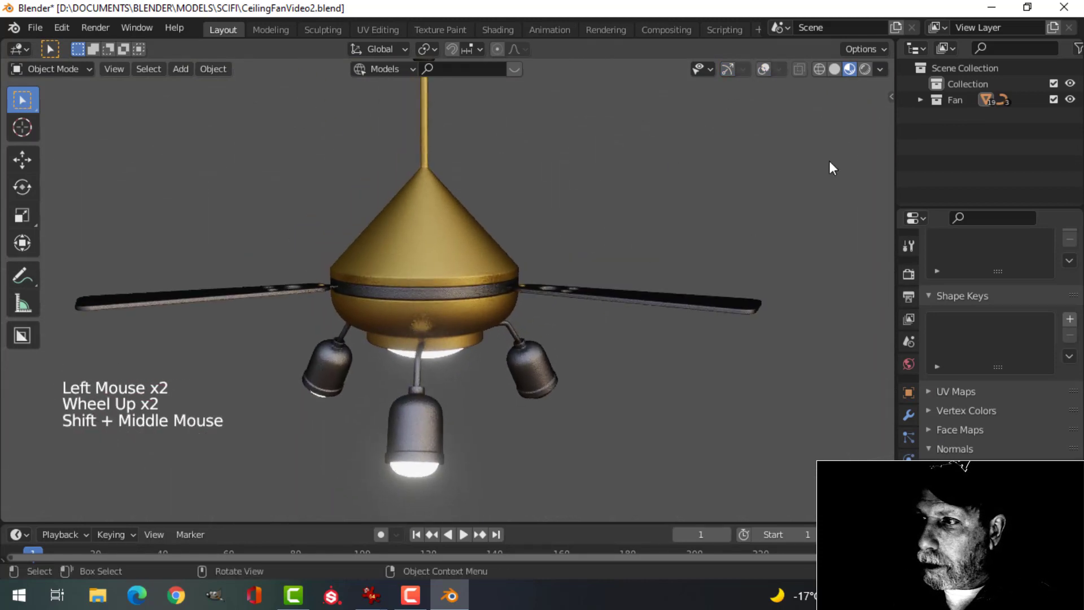
Enable scene lights in the preview and raise World Opacity to about 0.986
click(881, 68)
click(789, 165)
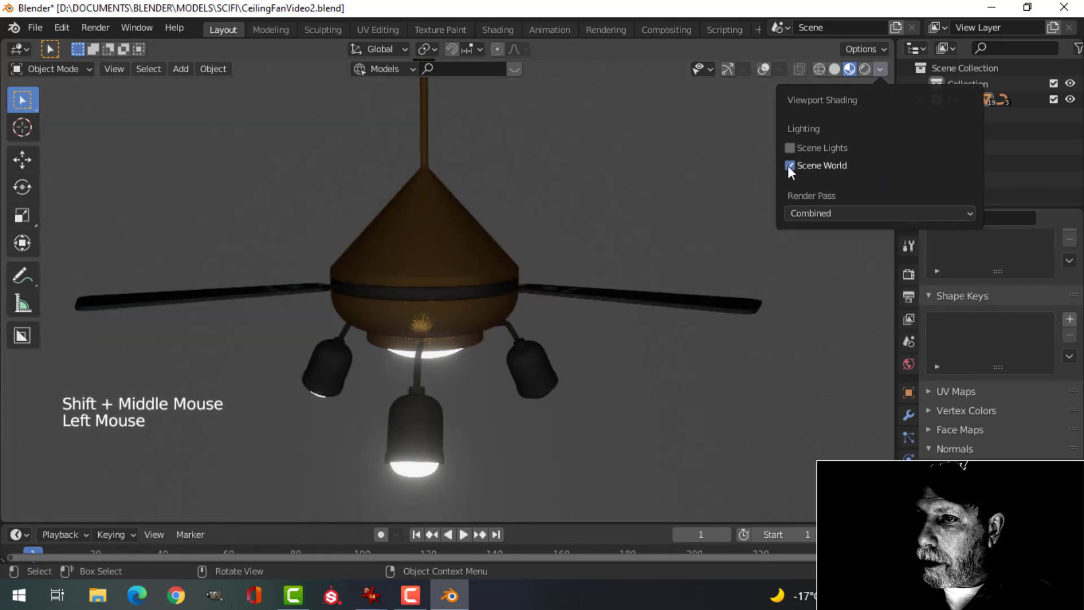
click(791, 166)
click(791, 148)
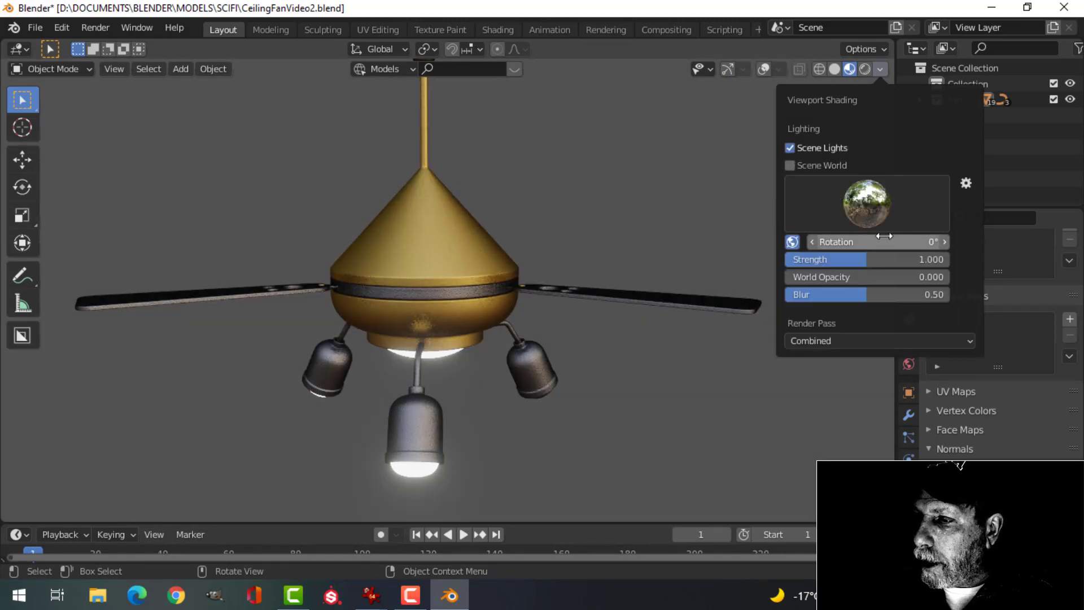
drag(826, 277, 942, 277)
scroll(610, 252, down, 2)
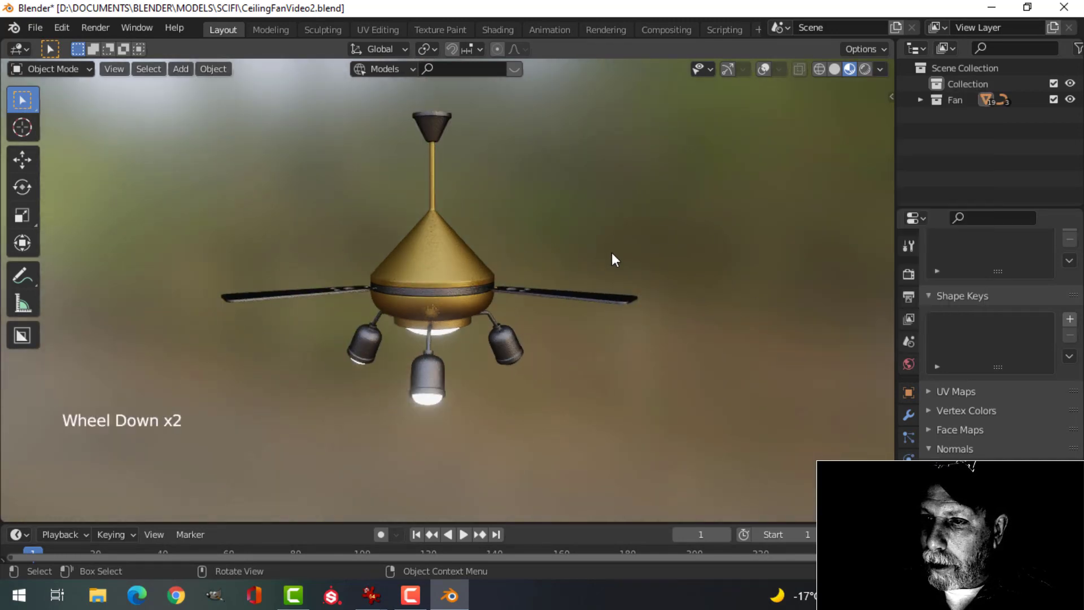
mouse_move(611, 253)
middle_down()
mouse_move(503, 296)
mouse_move(618, 294)
middle_up()
scroll(506, 300, up, 3)
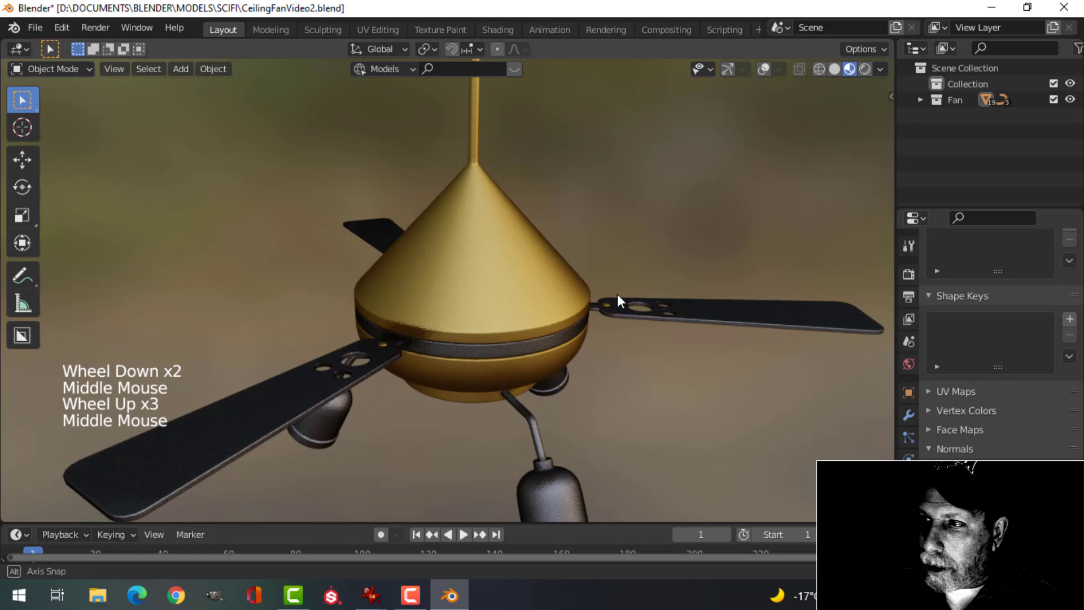
Switch the material preview to a different studio HDRI environment
click(881, 68)
click(870, 201)
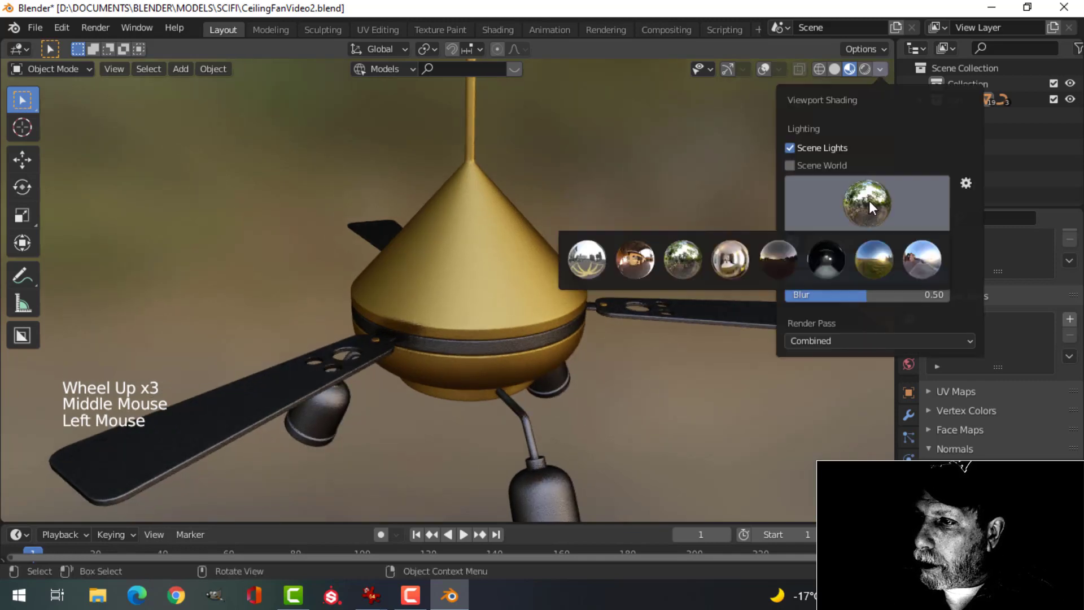
click(583, 252)
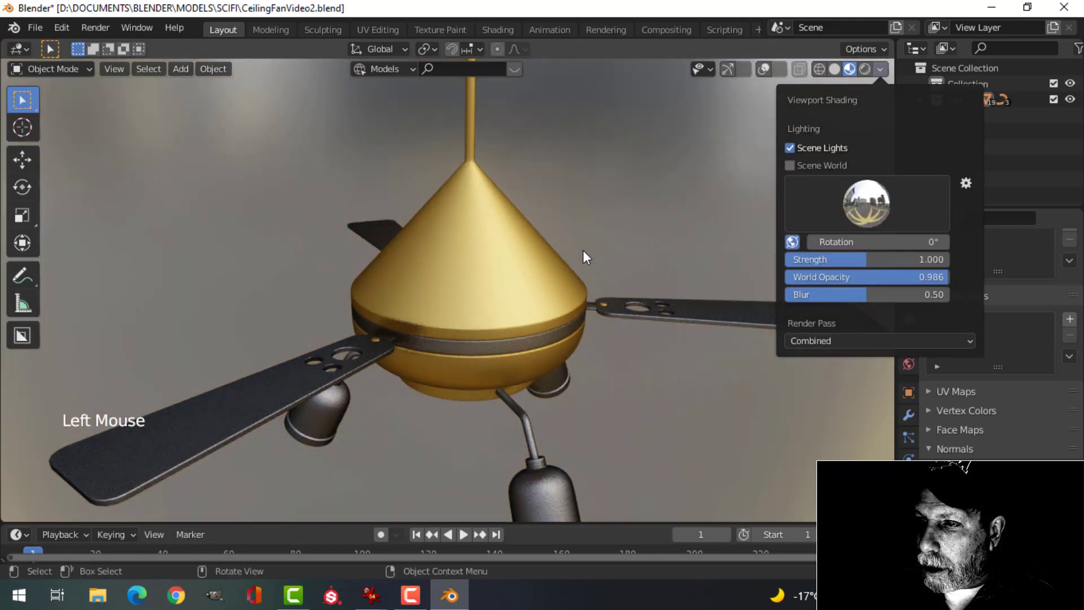
scroll(605, 257, down, 1)
middle_drag(606, 257, 548, 283)
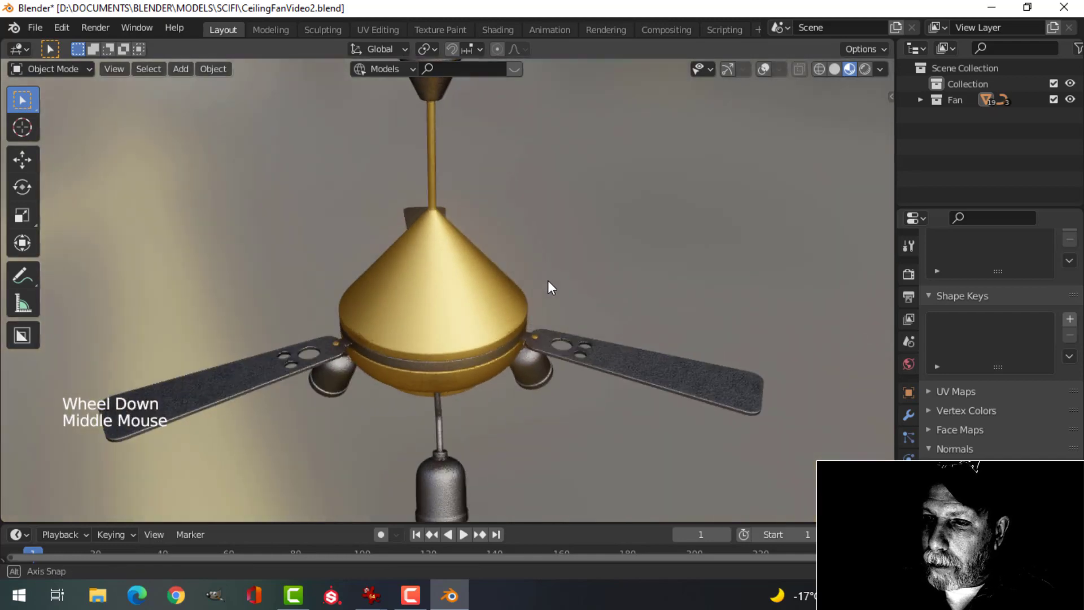
scroll(496, 321, up, 2)
shift+middle_drag(496, 327, 491, 276)
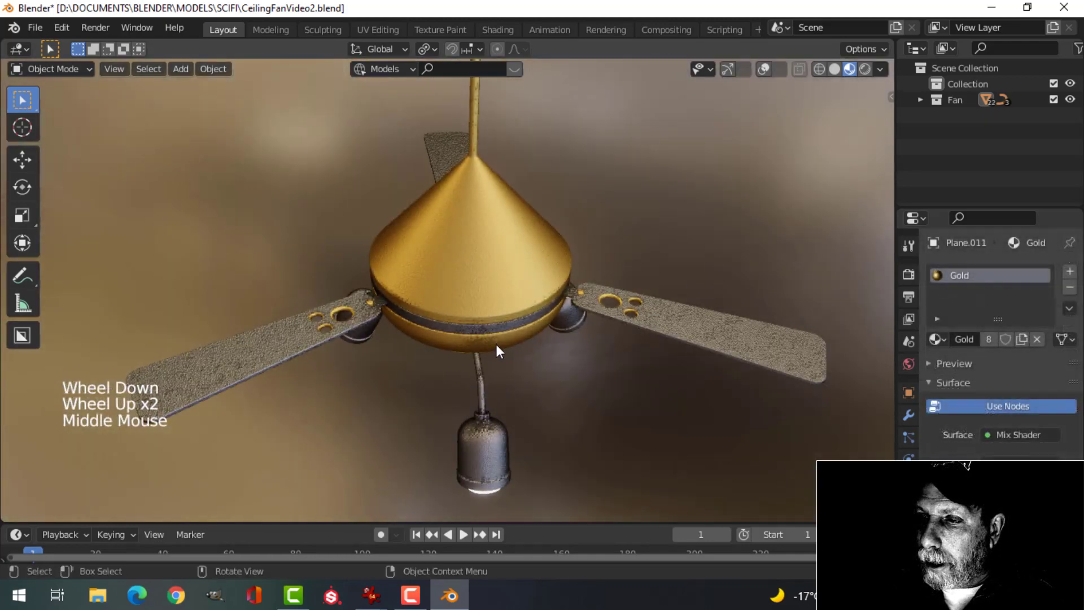
Turn the navigation gizmos and viewport overlays back on
scroll(497, 346, down, 4)
shift+middle_drag(509, 355, 507, 334)
middle_drag(507, 335, 504, 314)
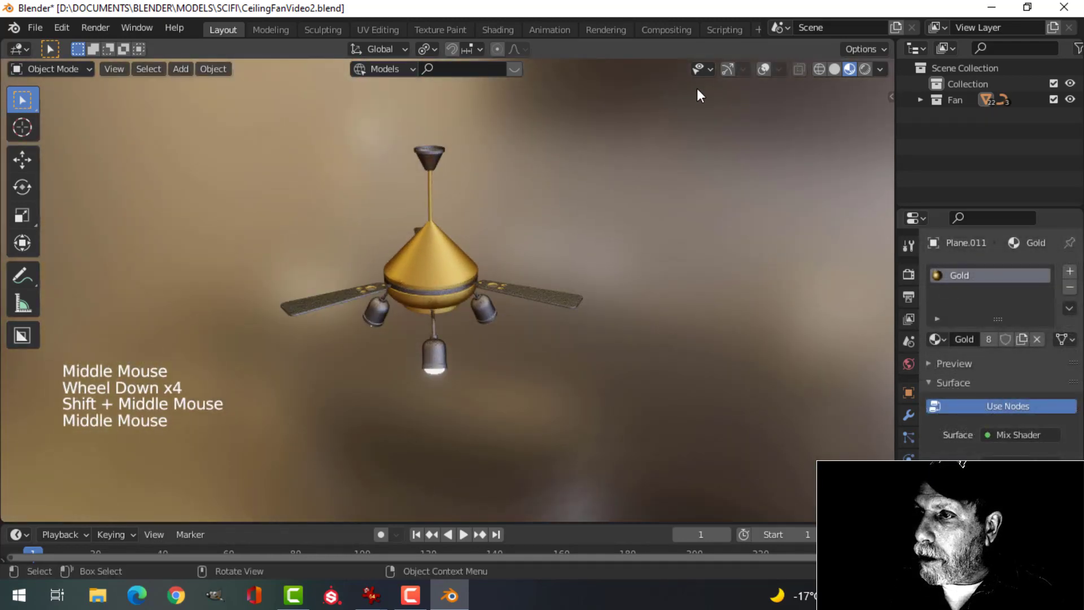
click(727, 69)
click(764, 69)
scroll(588, 282, down, 2)
middle_drag(588, 283, 537, 278)
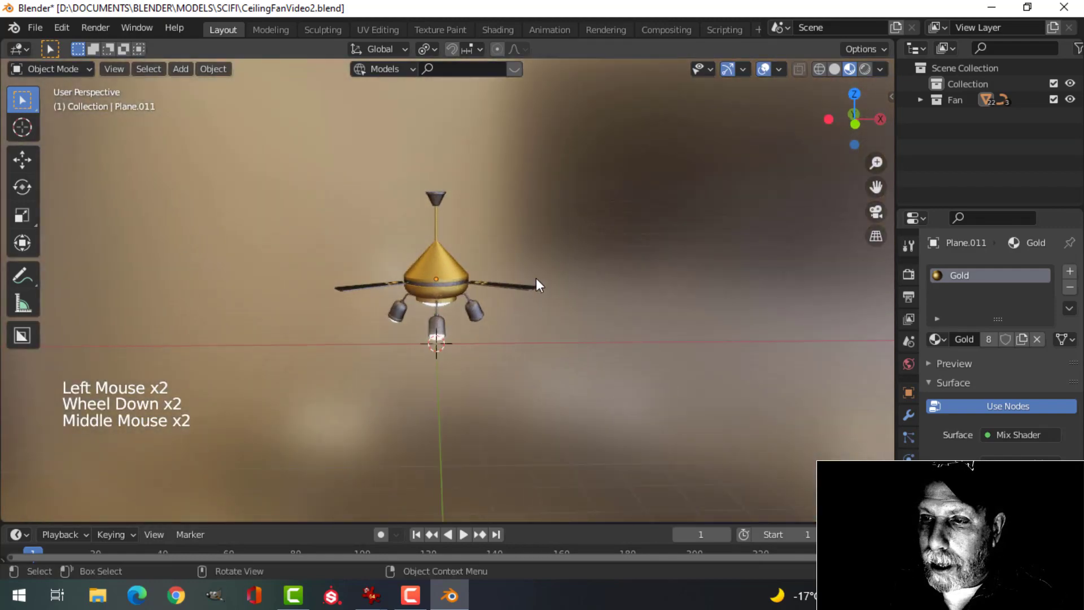
Select all fan parts and bring up the Move to Collection menu
key(a)
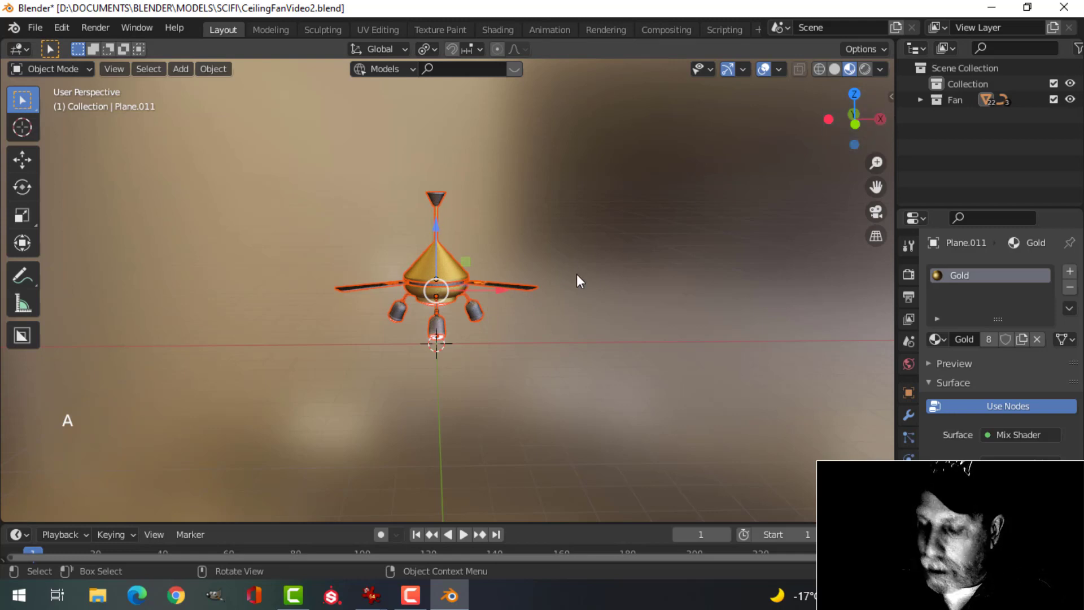
key(m)
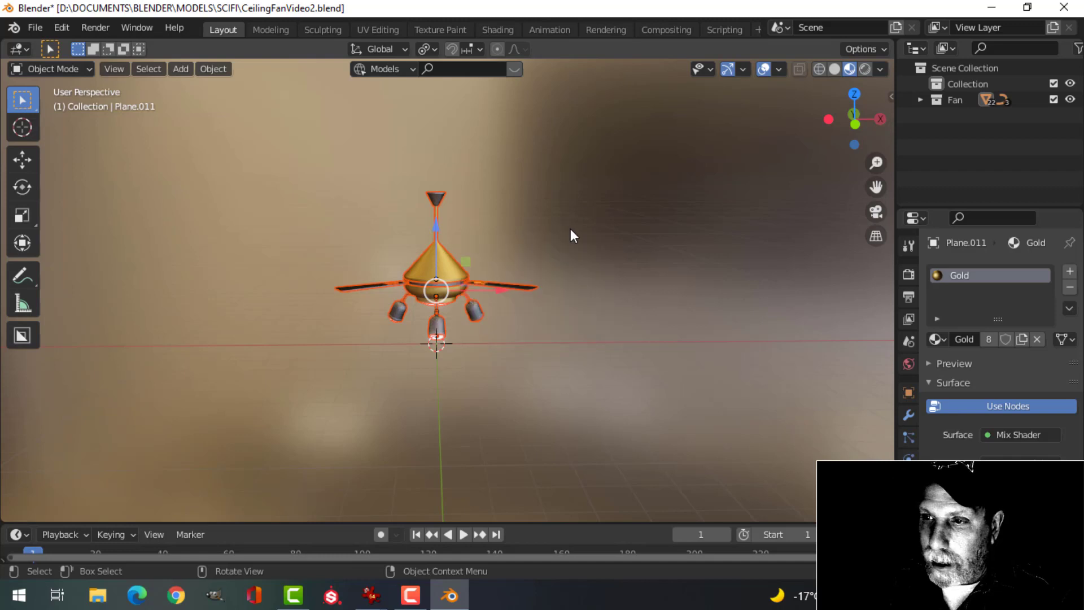
scroll(531, 272, up, 1)
Add a Fan collection instance and slide it about 6 m to the right
key(shift+a)
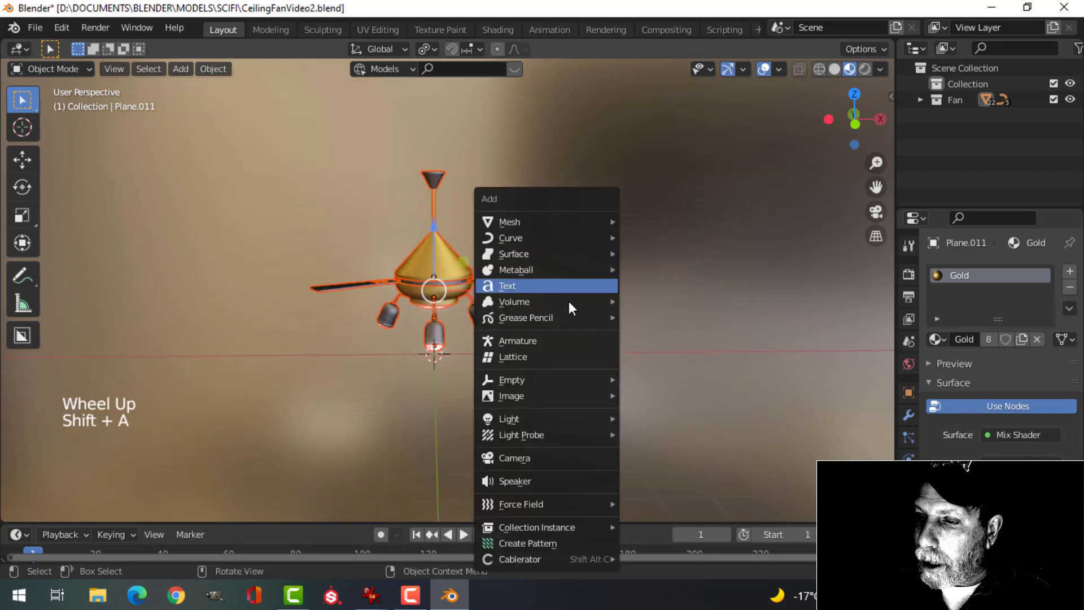
mouse_move(548, 527)
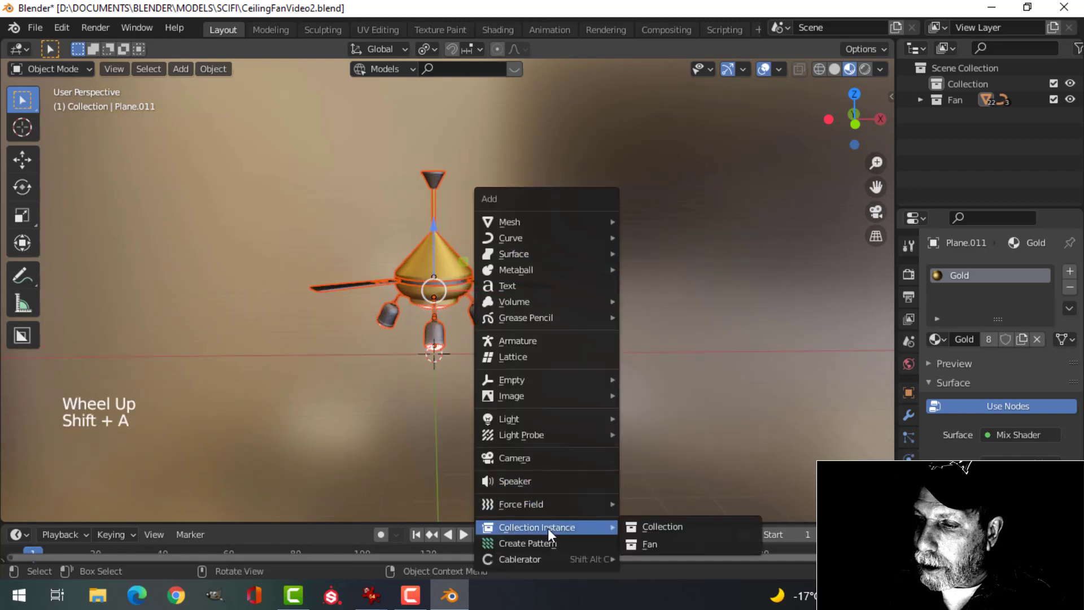
click(647, 544)
drag(499, 352, 757, 327)
Select the new right-hand fan instance
click(439, 274)
key(s)
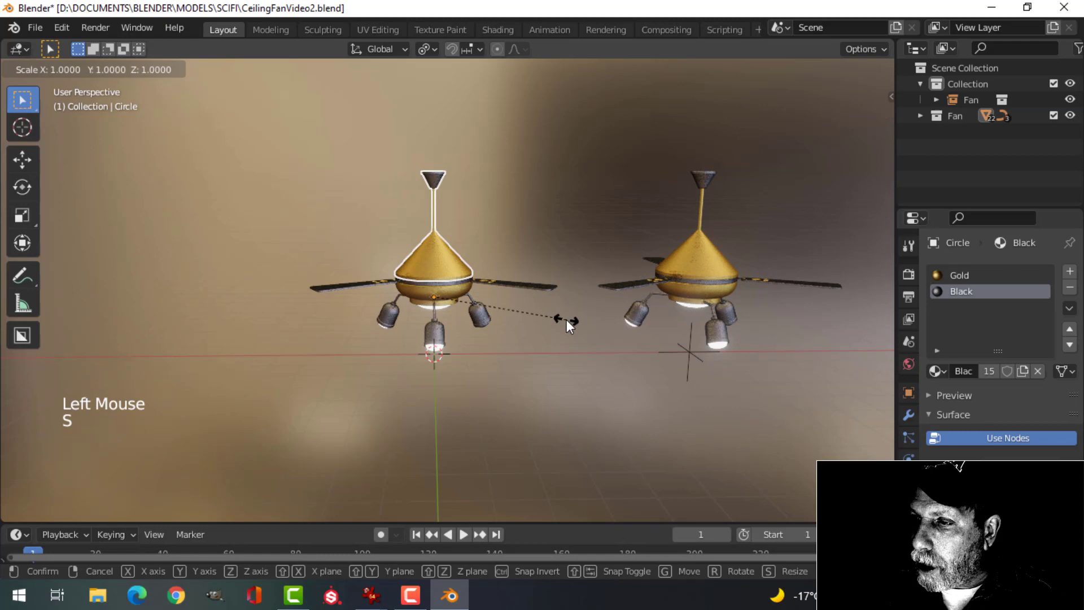
key(Escape)
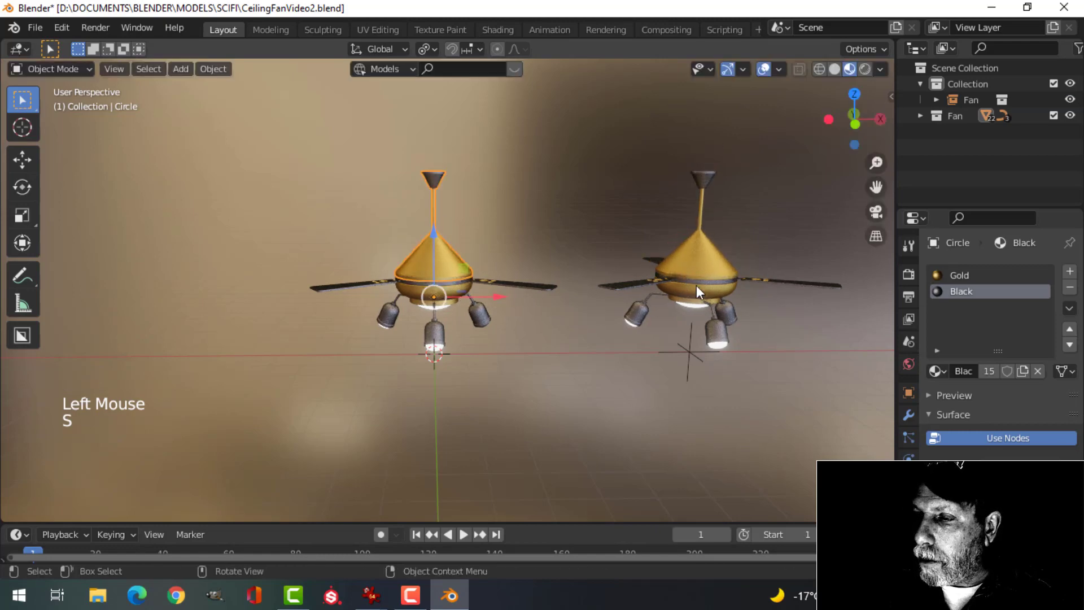
click(704, 273)
shift+middle_drag(713, 286, 628, 287)
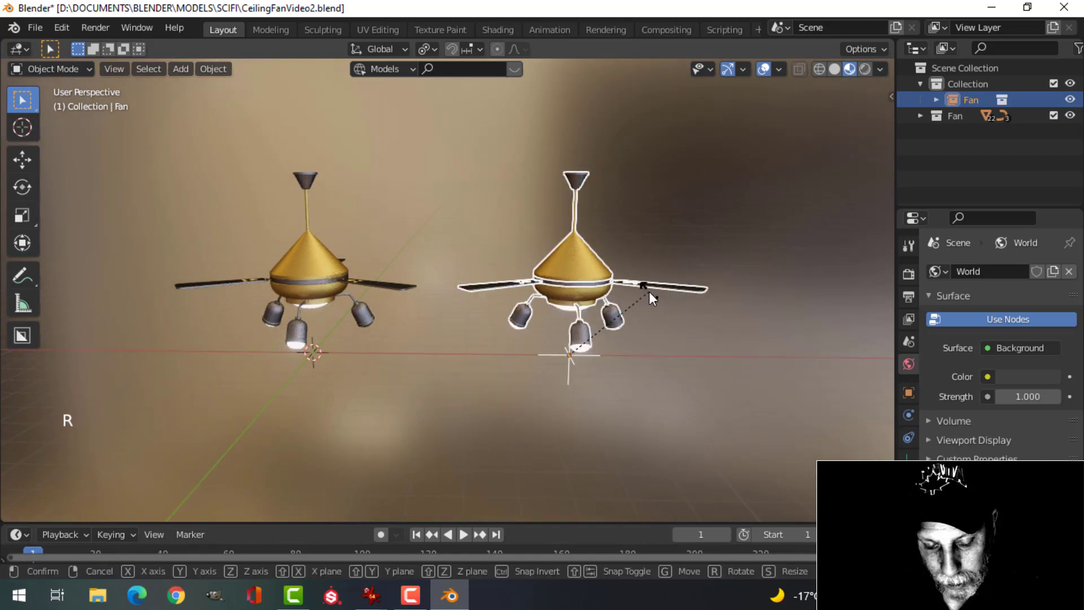
Tilt the right fan instance 40.6° about the global X axis
key(x)
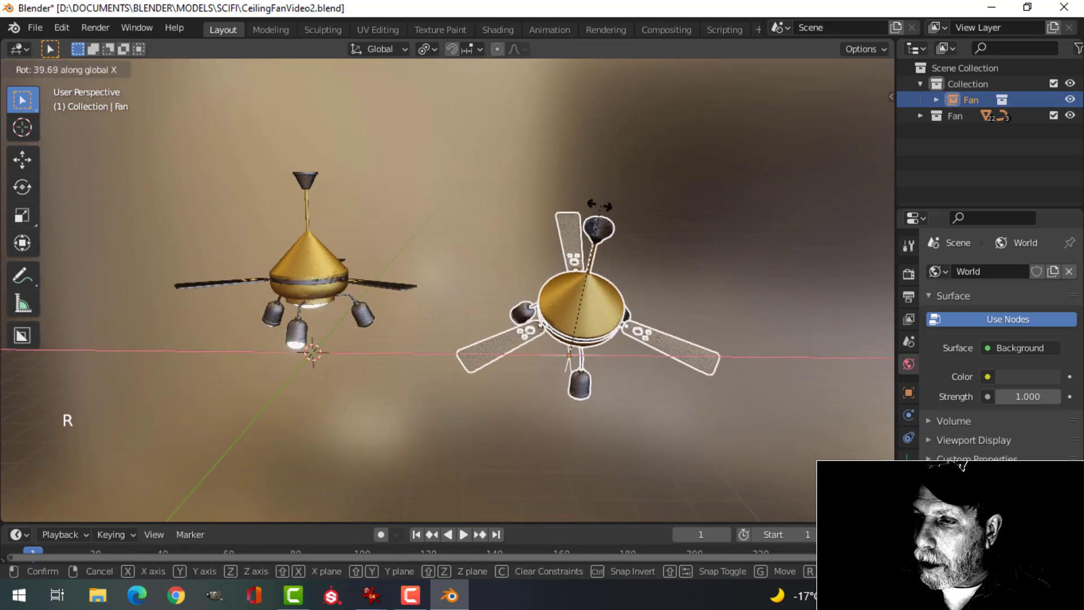
click(652, 267)
shift+middle_drag(652, 268, 574, 266)
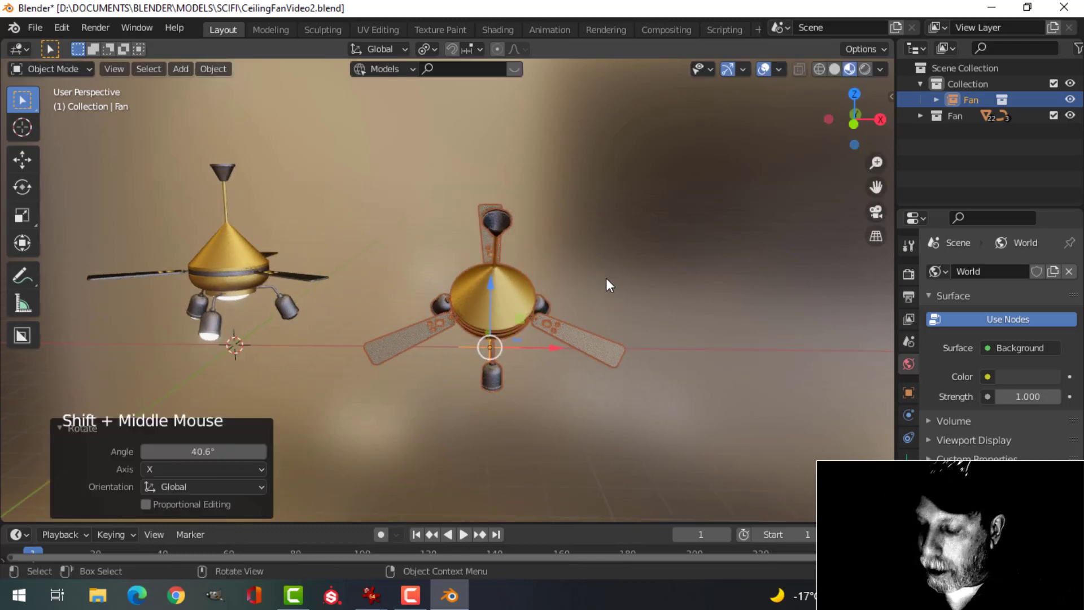
In front view, reposition the right fan instance and reframe both fans
key(KP_1)
key(g)
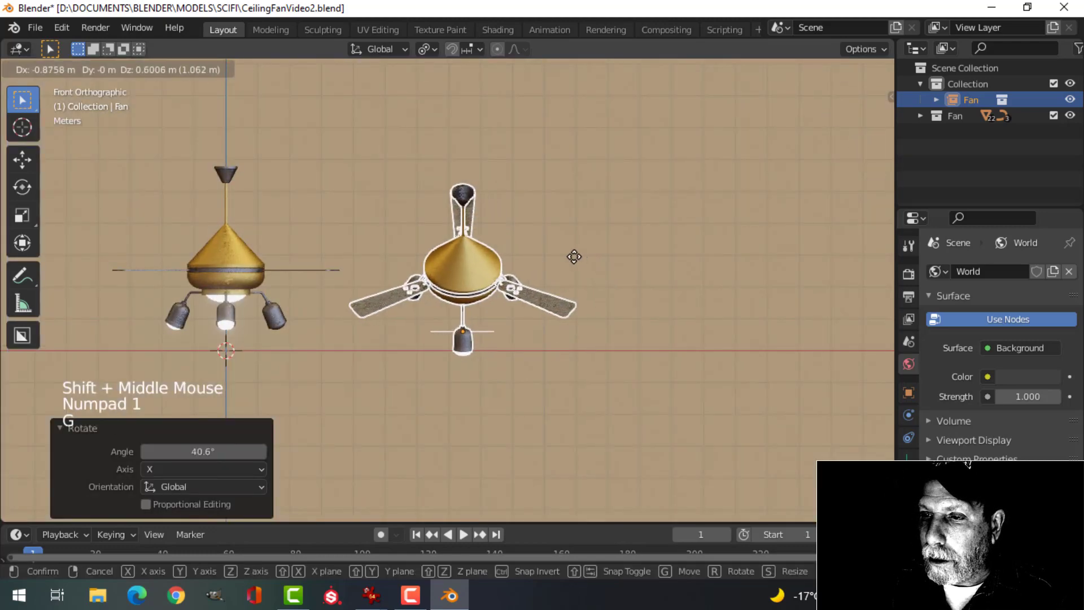
click(574, 257)
scroll(612, 277, down, 2)
shift+middle_drag(613, 277, 614, 328)
Duplicate the right fan instance as Fan.001 and raise the copy above the other fans
key(shift+d)
click(616, 326)
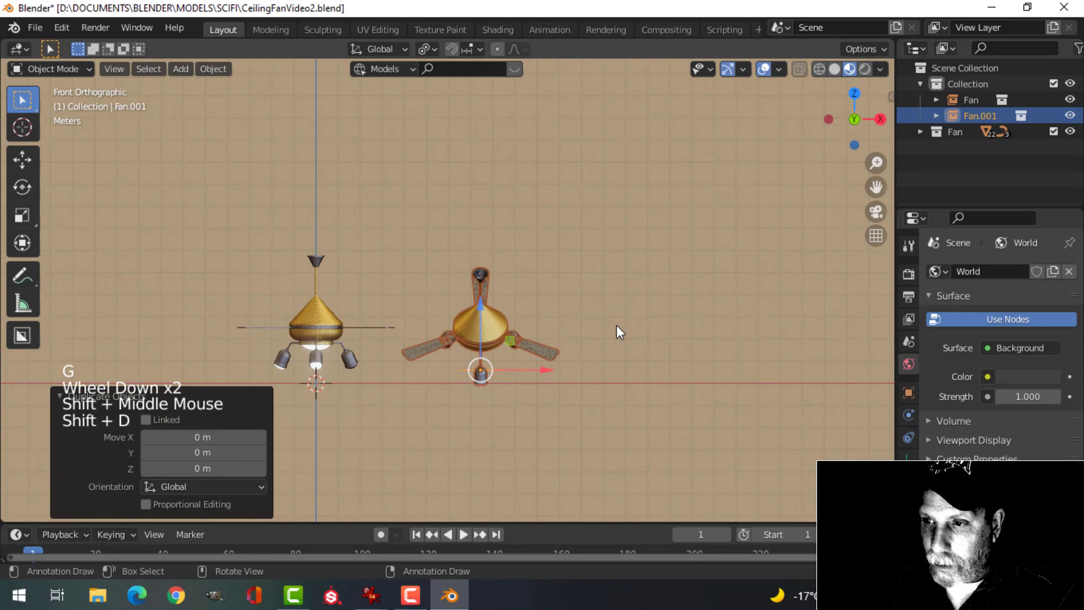
key(g)
click(550, 212)
shift+middle_drag(531, 262, 532, 301)
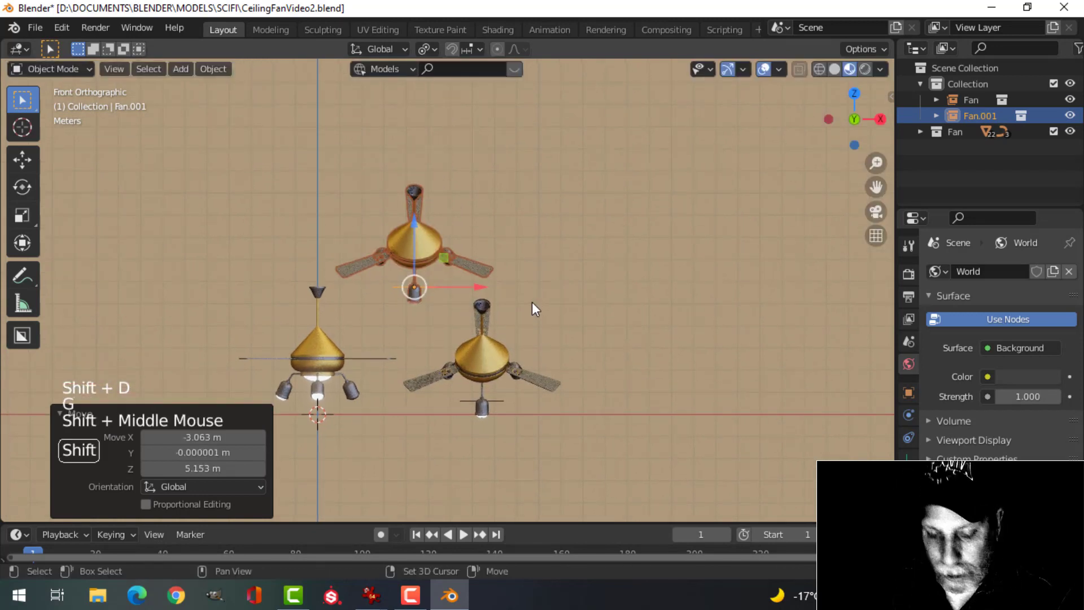
Tilt Fan.001 -66.9° about X, then turn it about Z so its lamps face forward
key(r)
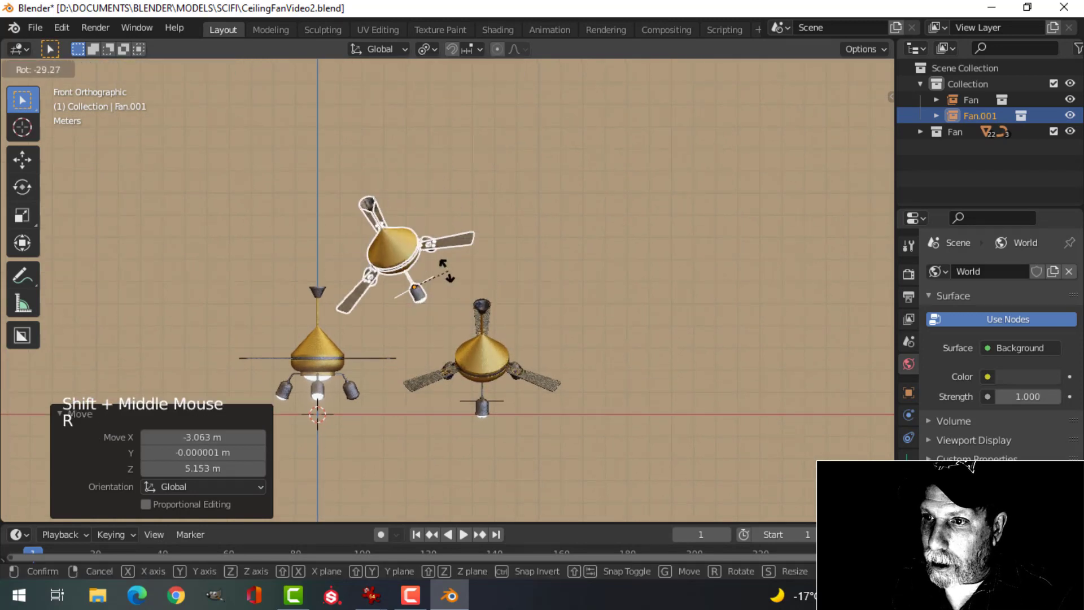
key(Escape)
key(r)
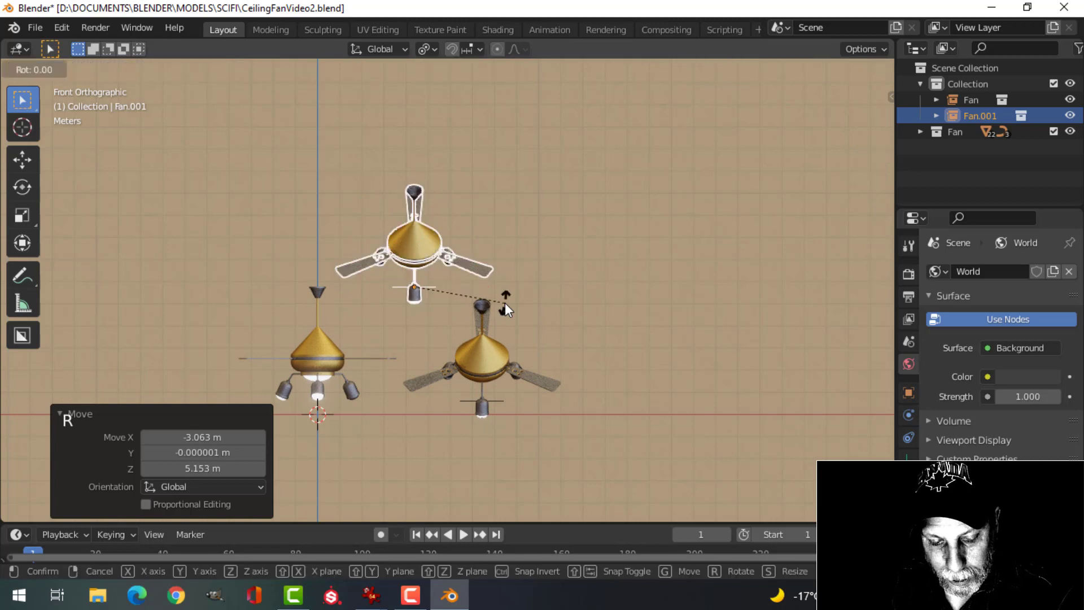
key(x)
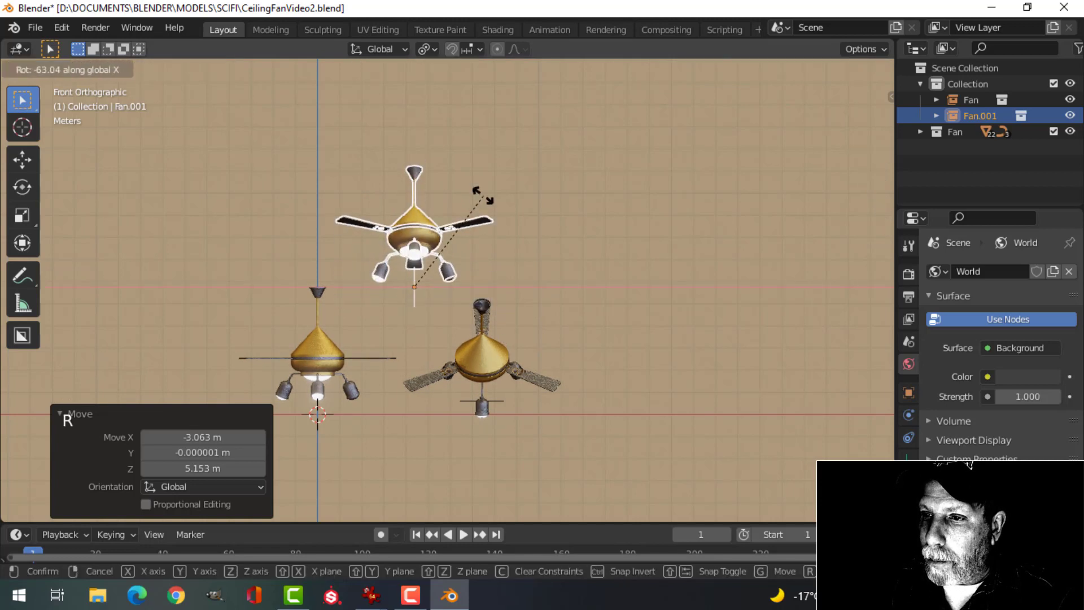
click(490, 171)
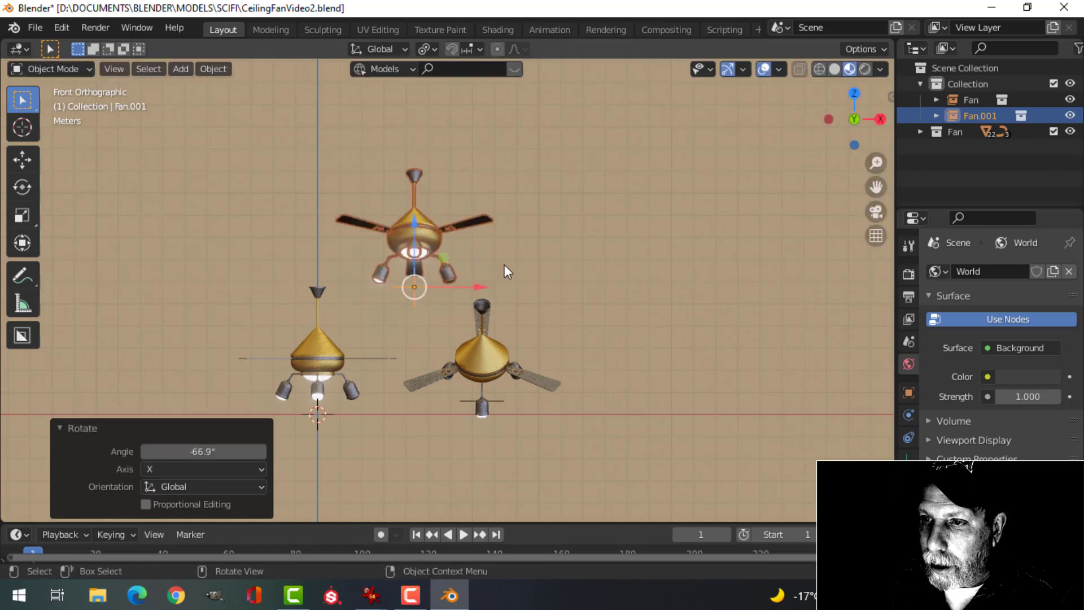
key(r)
key(z)
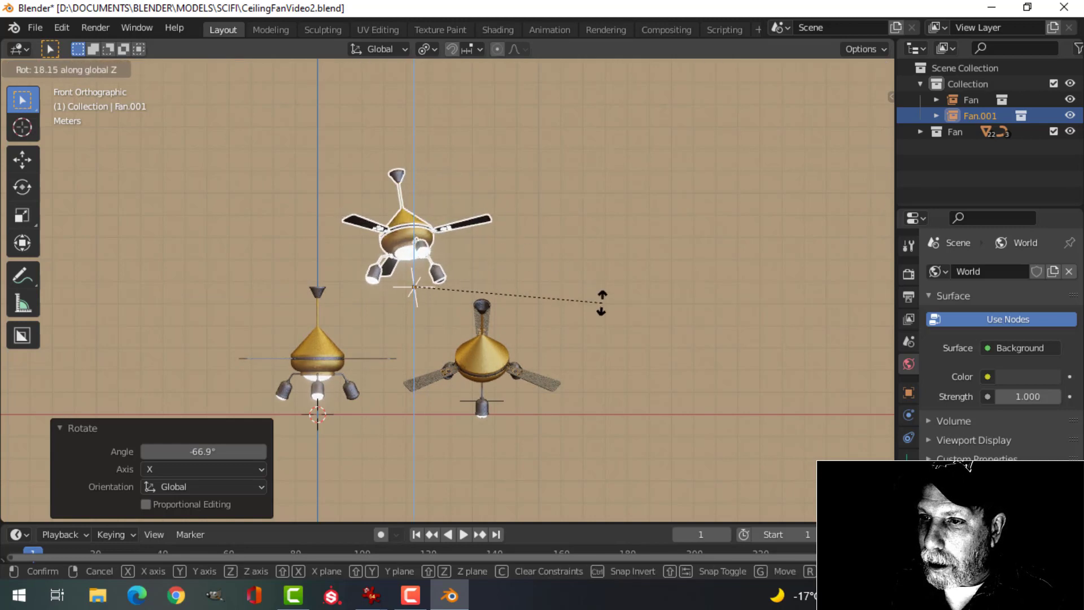
click(602, 303)
shift+middle_drag(501, 305, 582, 271)
Deselect all, then hide the navigation gizmo and viewport overlays
scroll(565, 276, up, 1)
key(alt+a)
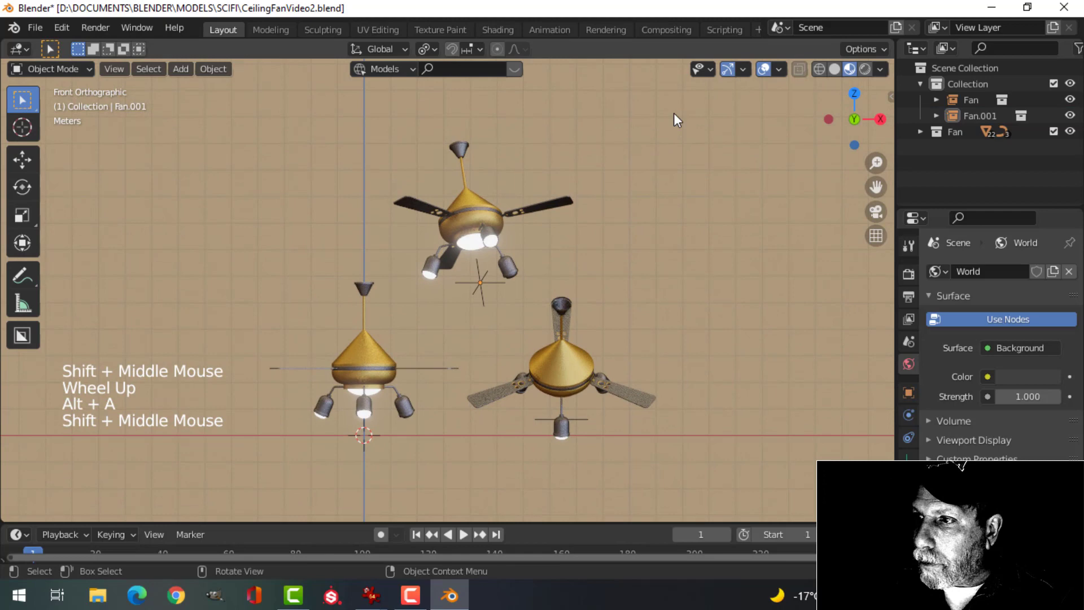
click(726, 69)
click(766, 68)
scroll(652, 269, up, 3)
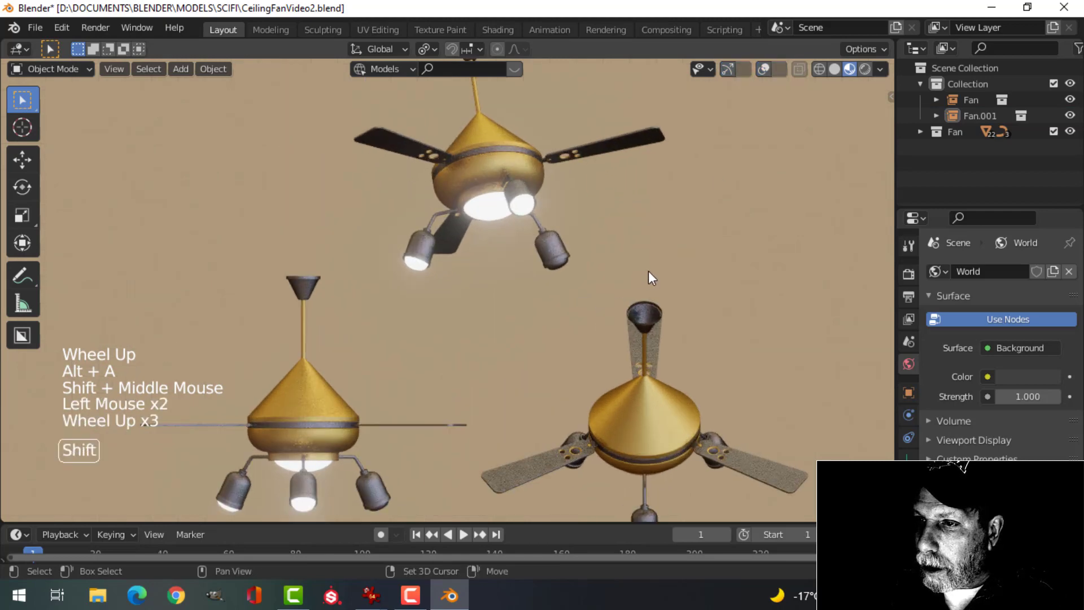
shift+middle_drag(648, 270, 581, 322)
scroll(625, 305, down, 3)
scroll(592, 307, up, 2)
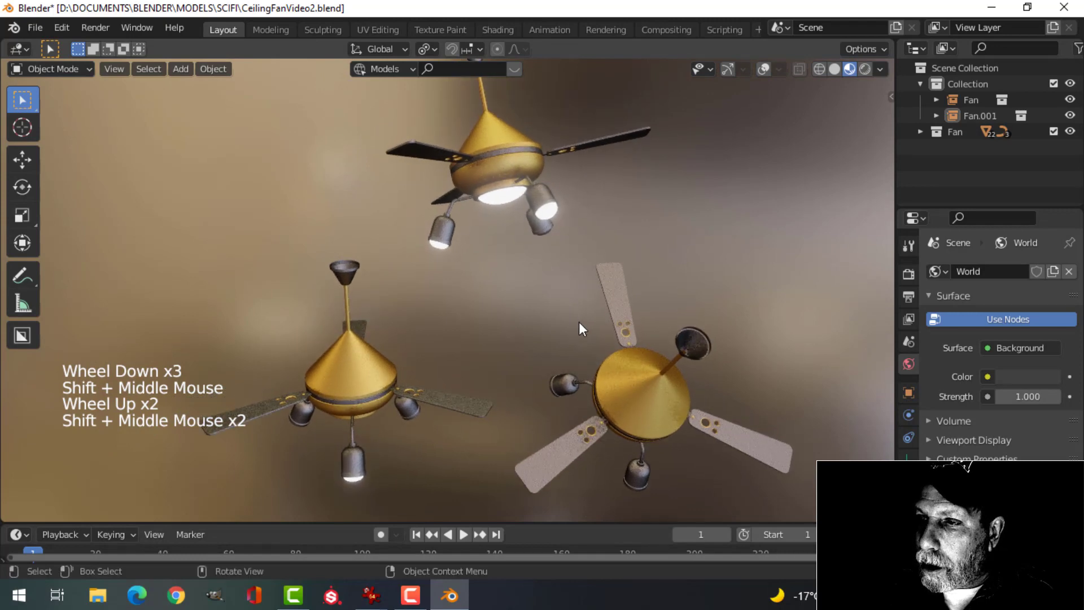
Lower Fan.001 by -0.181 m X, -0.644 m Y and -1.739 m Z toward the other fans
click(527, 181)
key(g)
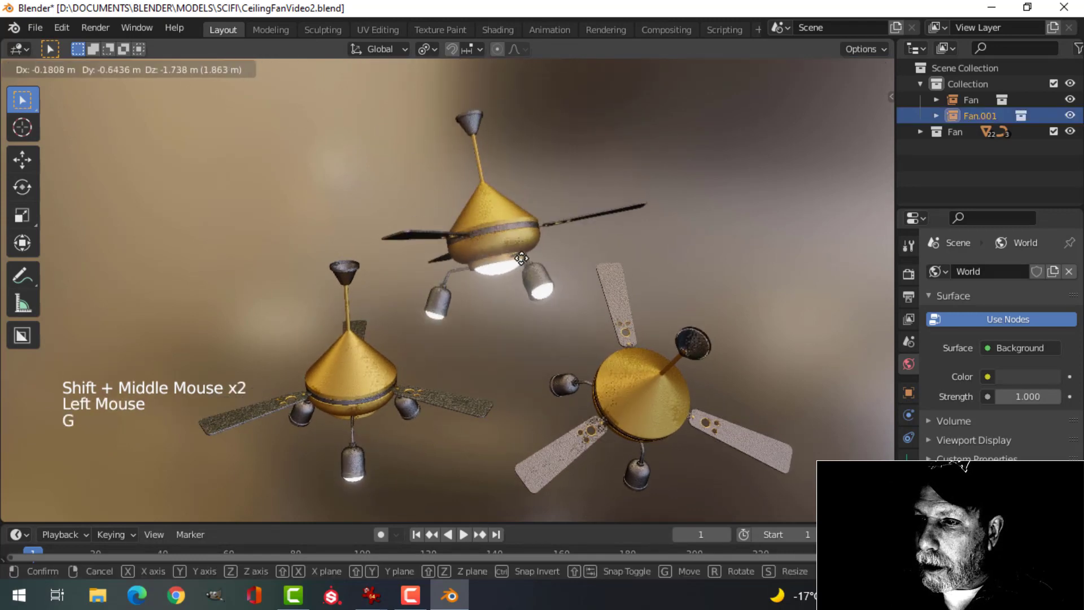
click(547, 302)
middle_drag(547, 301, 601, 254)
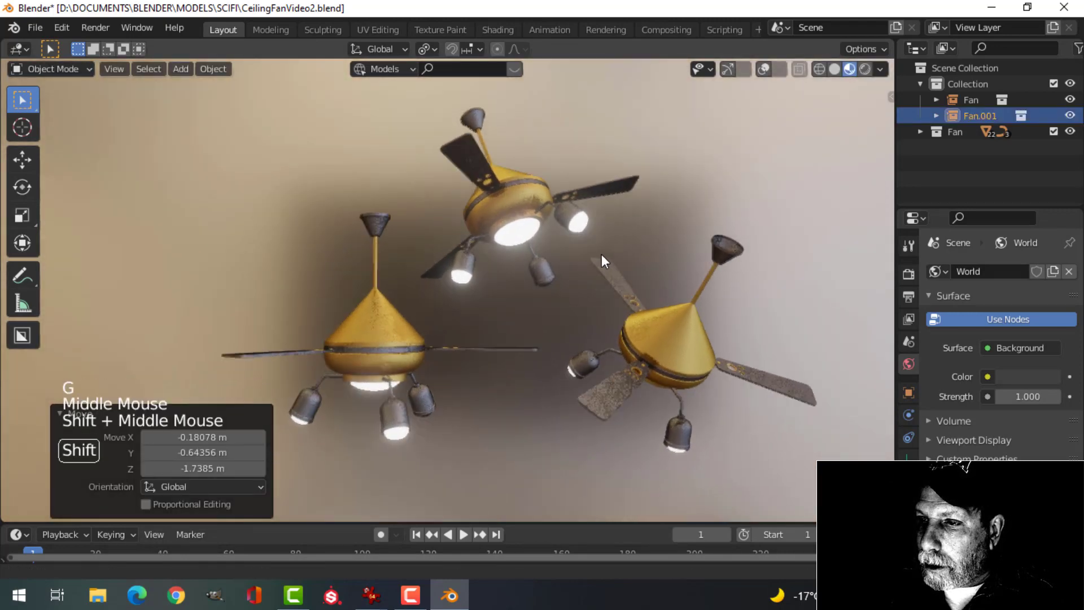
Turn viewport overlays back on with Statistics showing object, vertex, edge and face counts
click(762, 68)
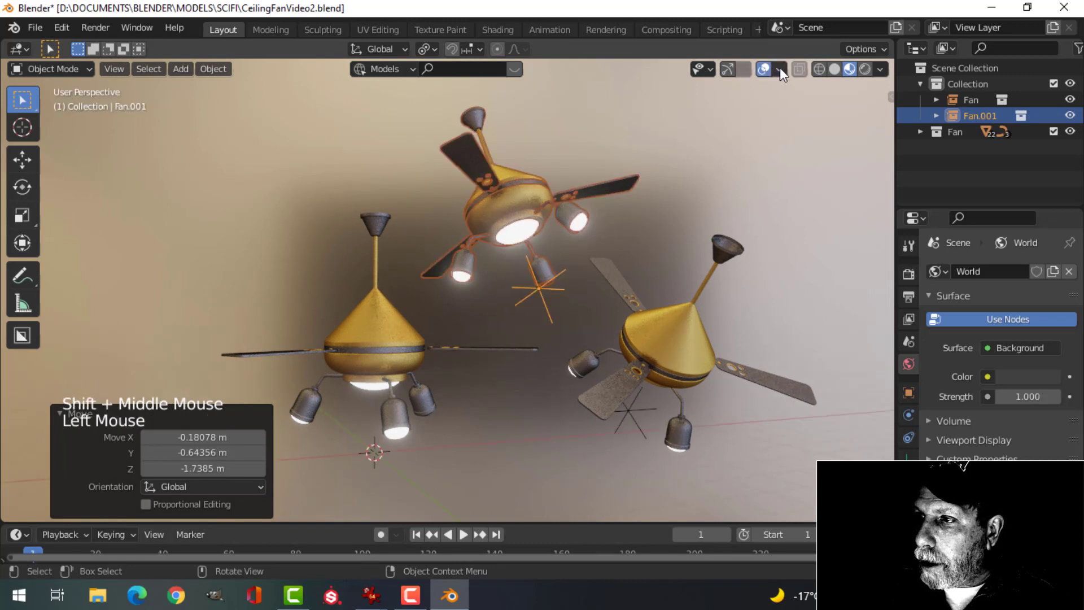
click(780, 69)
click(699, 201)
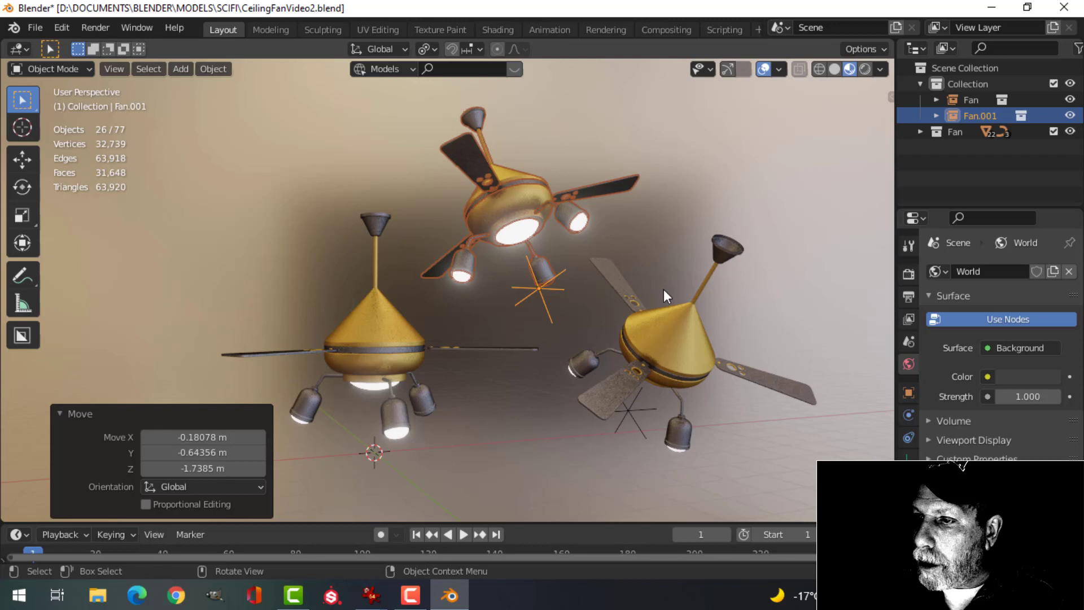
Delete the right fan instance, undo to restore it, and deselect everything
click(663, 328)
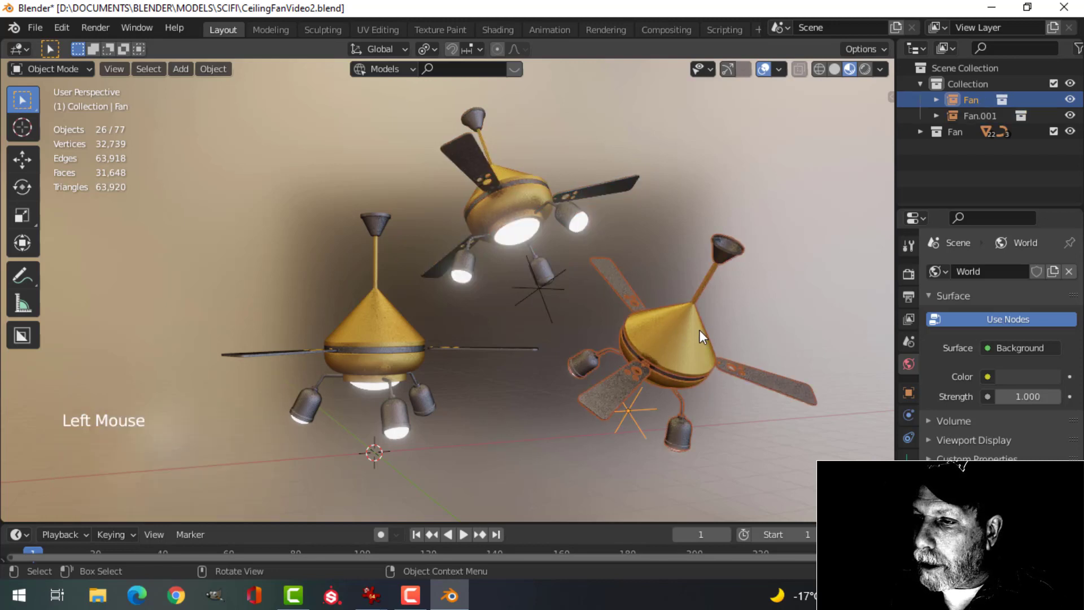
key(x)
click(145, 194)
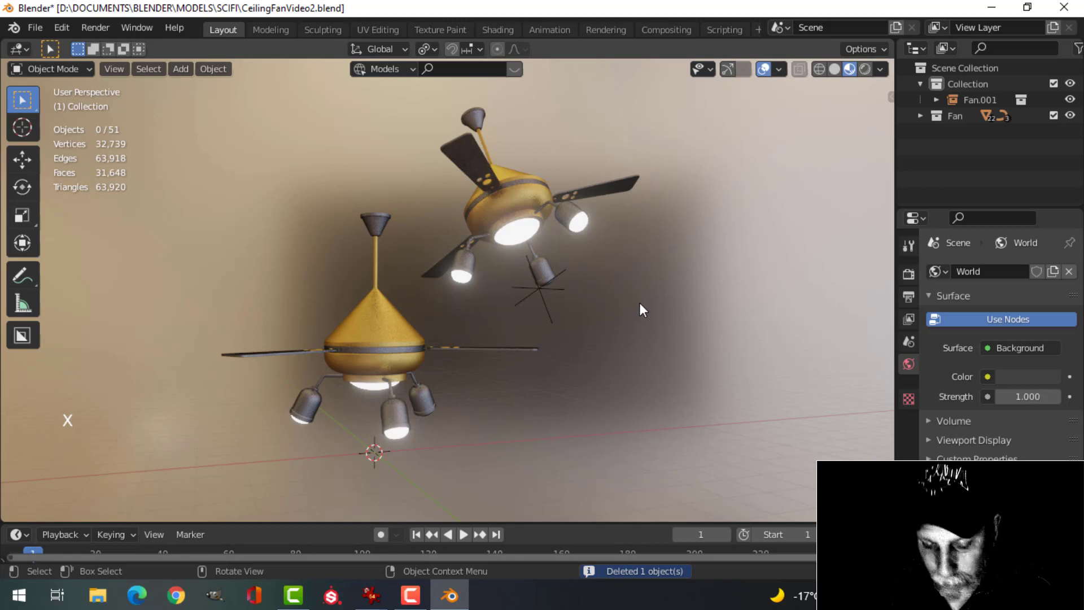
key(ctrl+z)
key(alt+a)
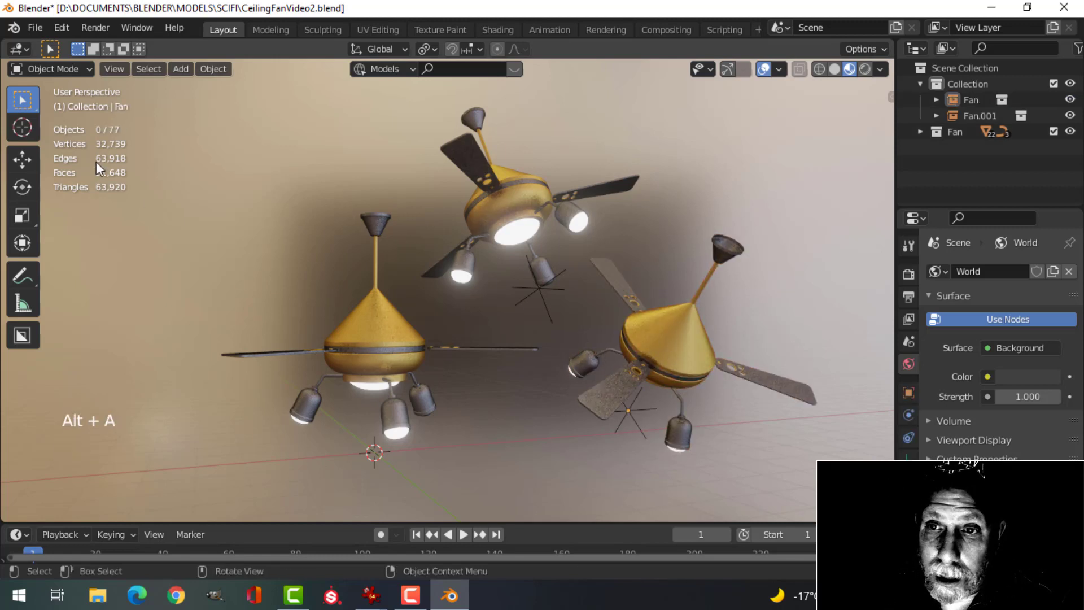
scroll(446, 296, up, 1)
scroll(375, 299, down, 2)
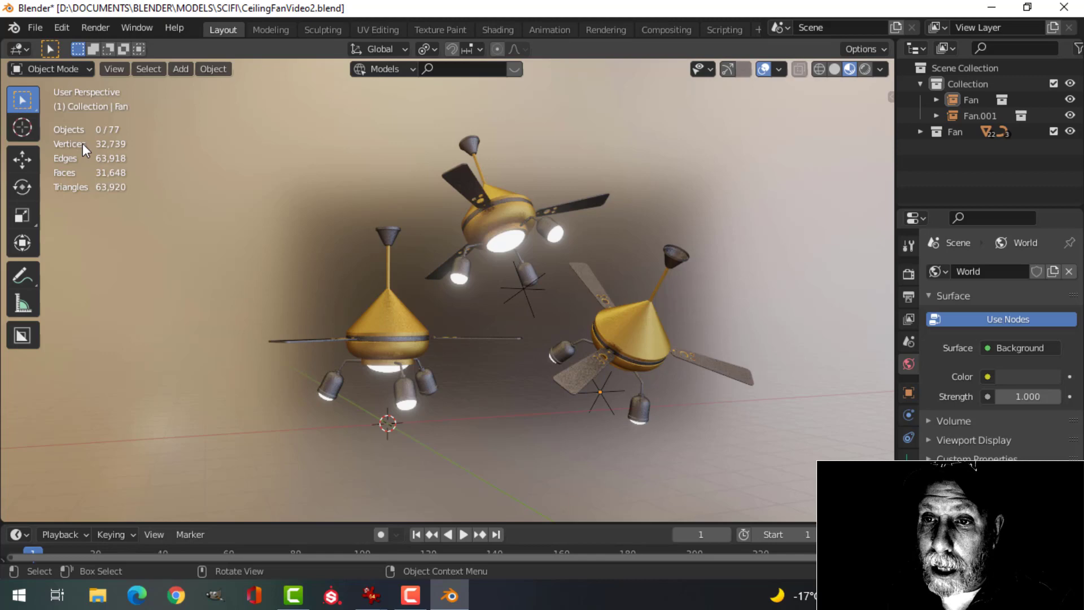
scroll(499, 236, up, 2)
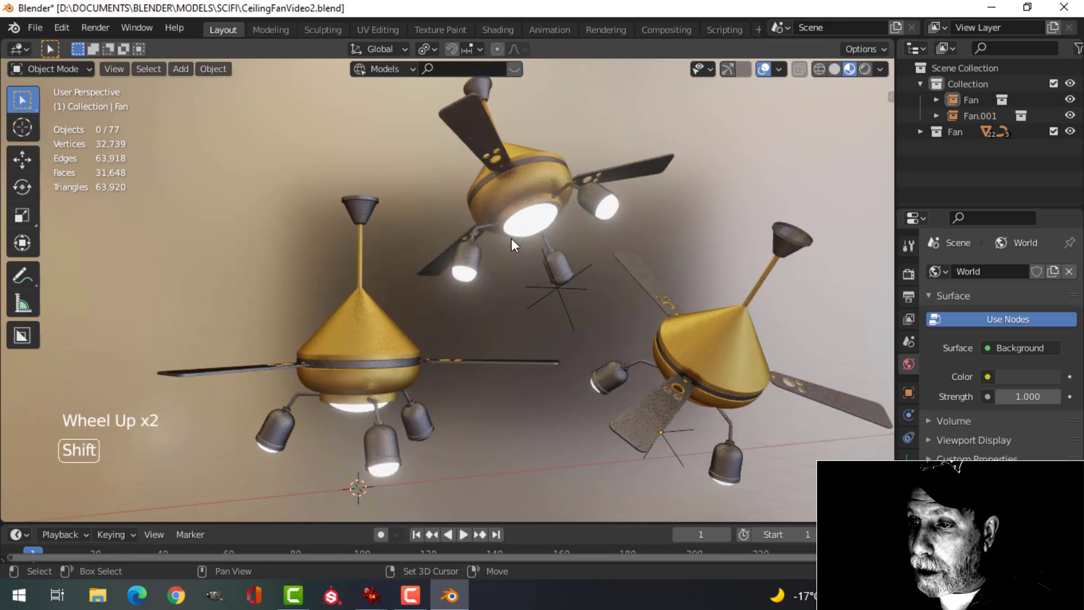
shift+middle_drag(510, 238, 375, 235)
scroll(492, 263, up, 1)
scroll(490, 262, down, 2)
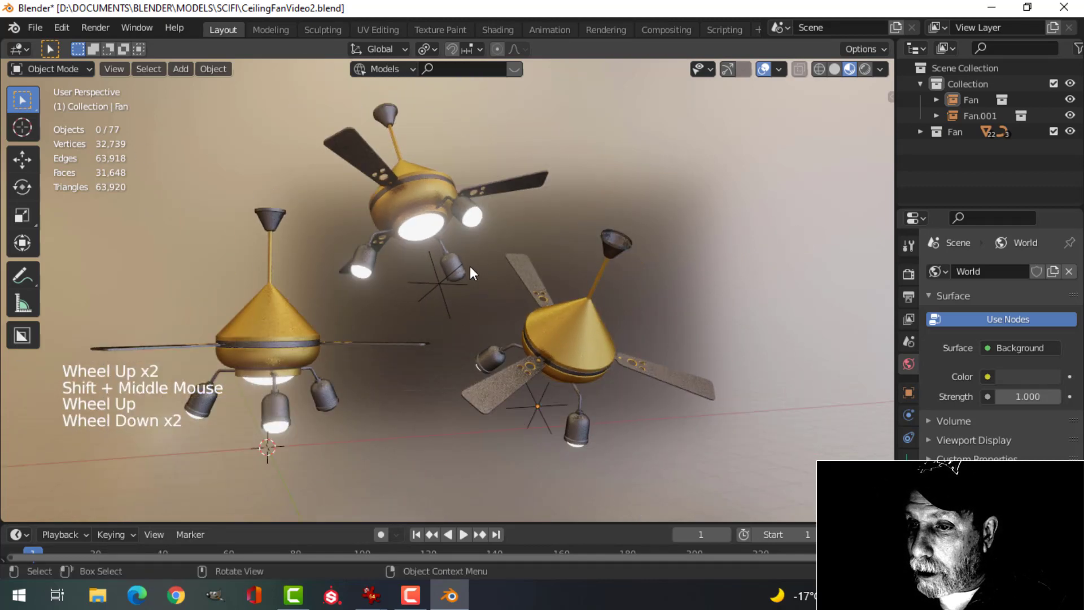
click(314, 323)
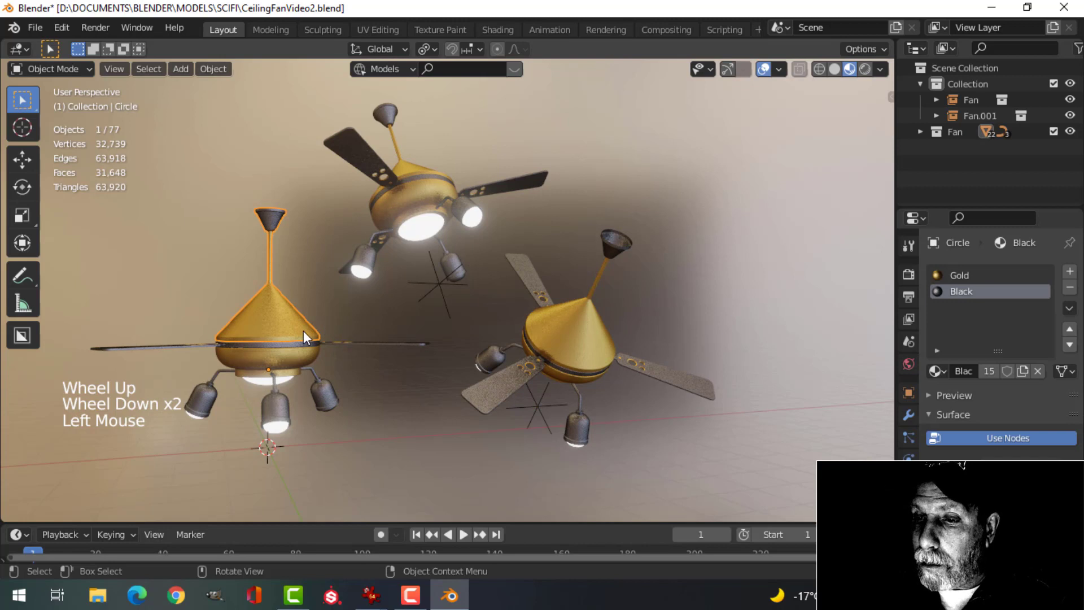
click(978, 133)
right_click(957, 130)
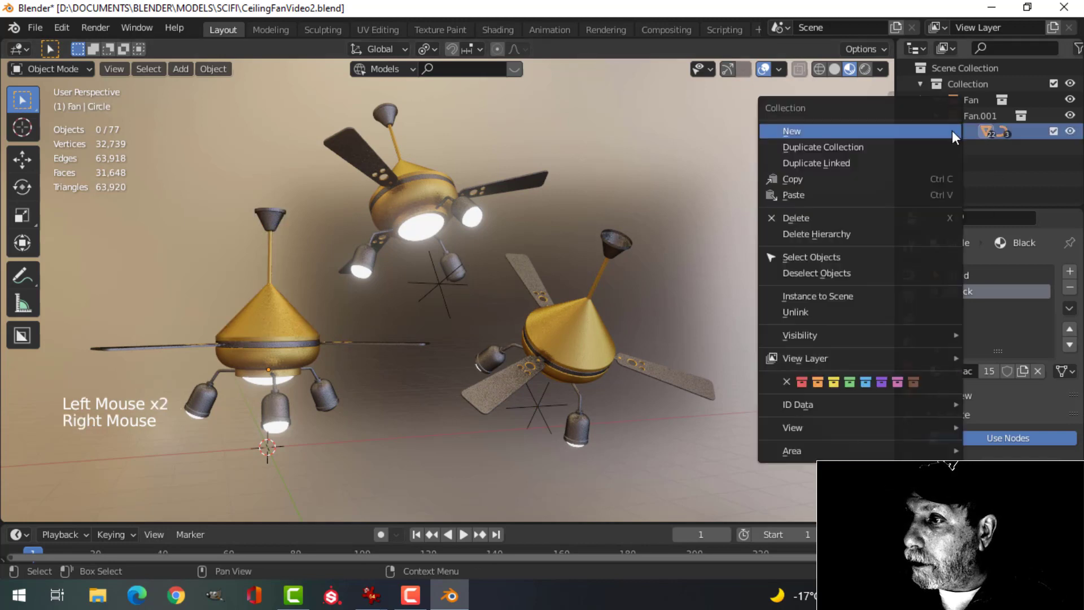
click(816, 259)
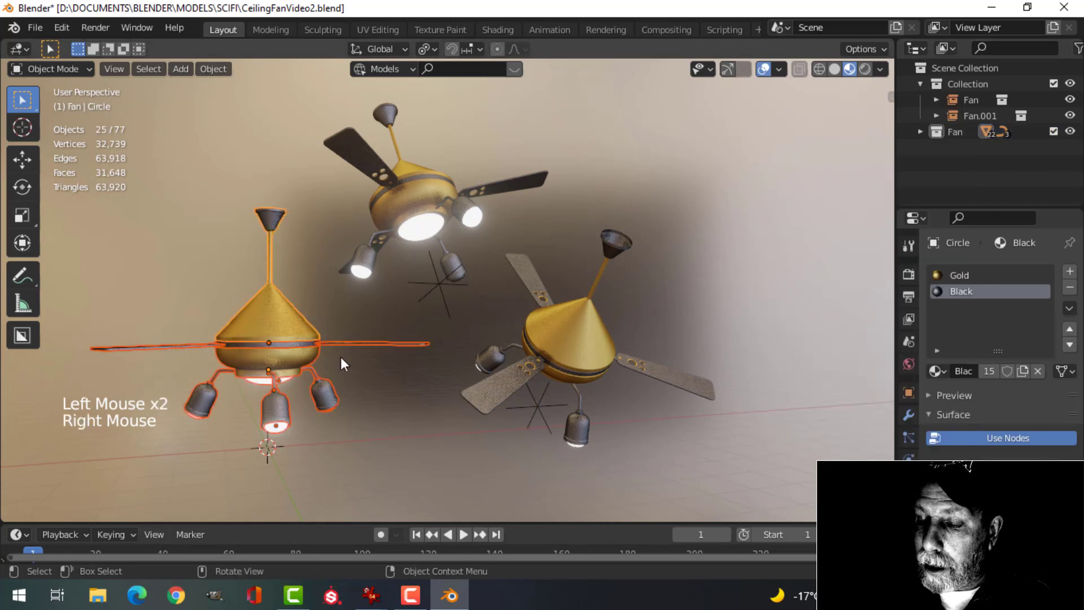
key(g)
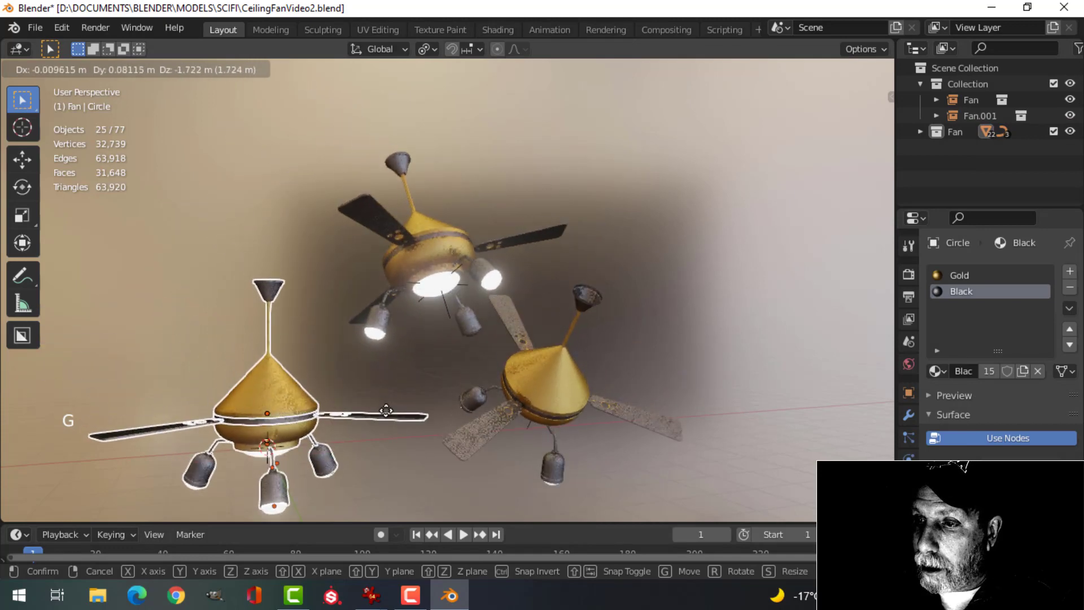
click(362, 366)
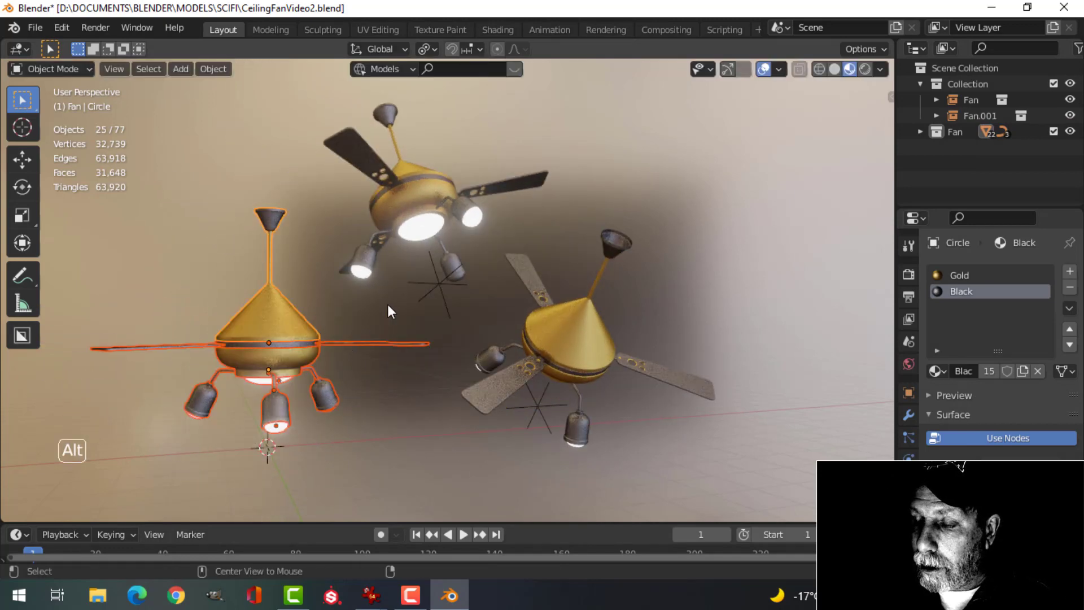
key(alt+a)
middle_drag(388, 303, 522, 343)
scroll(472, 301, up, 2)
scroll(472, 300, up, 1)
Turn off the overlays and statistics, then frame the three gold fans in Look Dev
scroll(348, 257, down, 2)
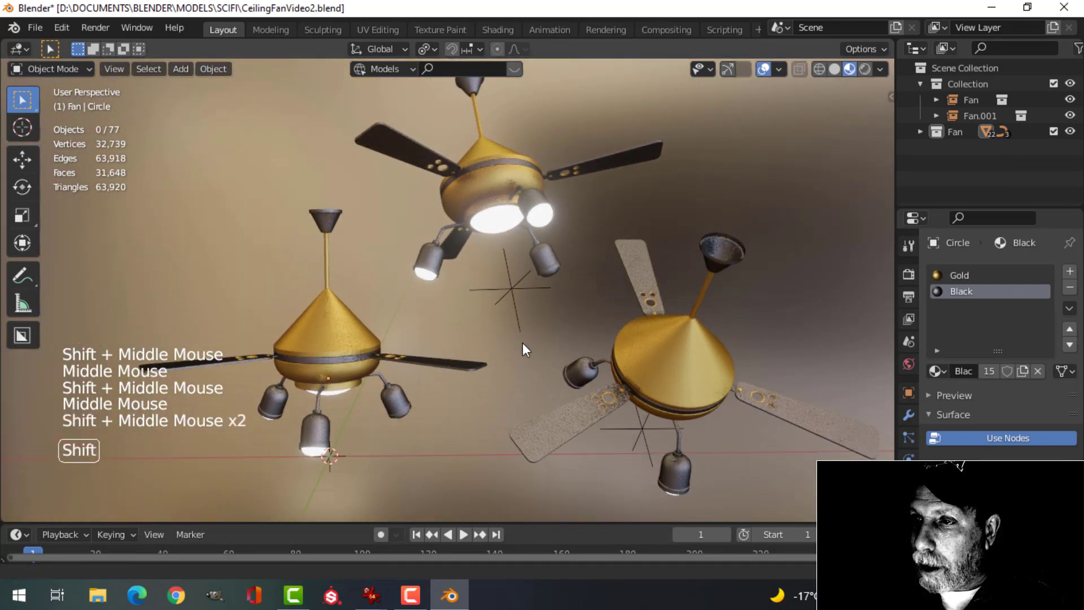
click(763, 69)
scroll(629, 234, up, 1)
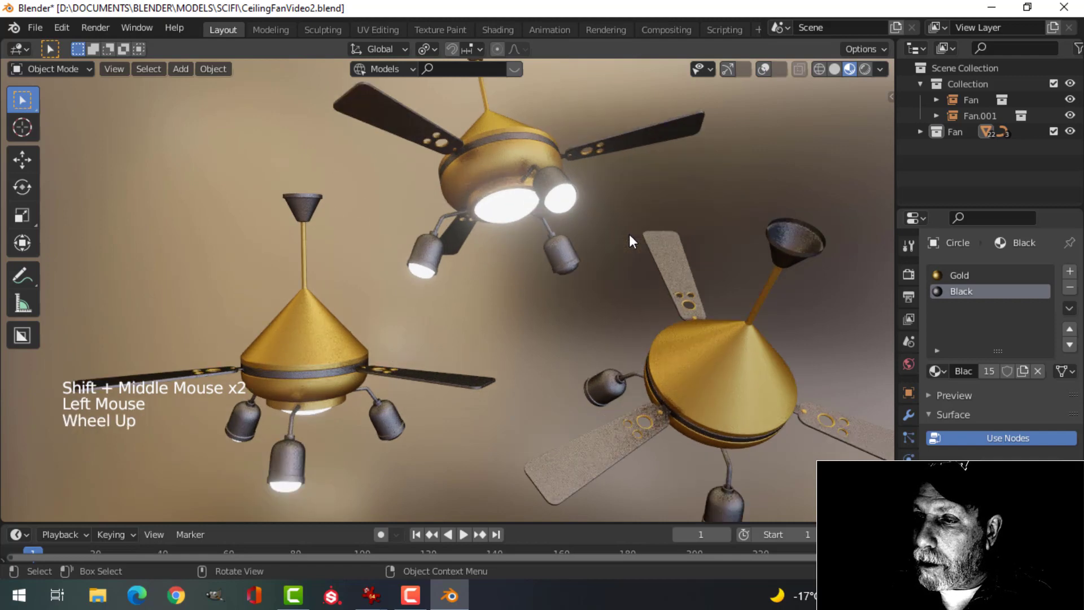
scroll(629, 234, down, 4)
shift+middle_drag(629, 234, 628, 304)
scroll(628, 280, up, 3)
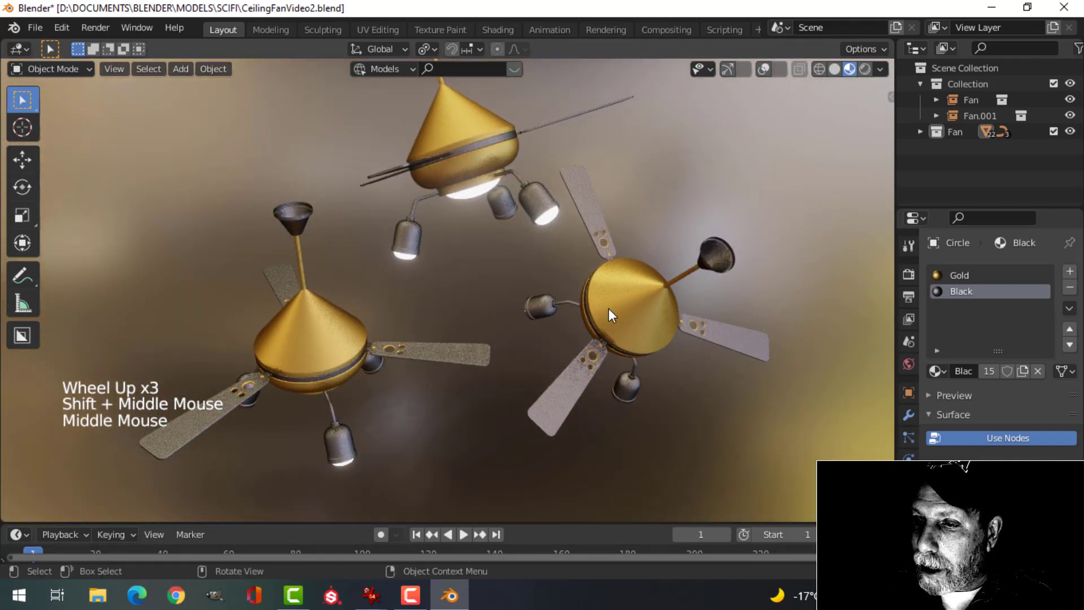
scroll(610, 310, up, 2)
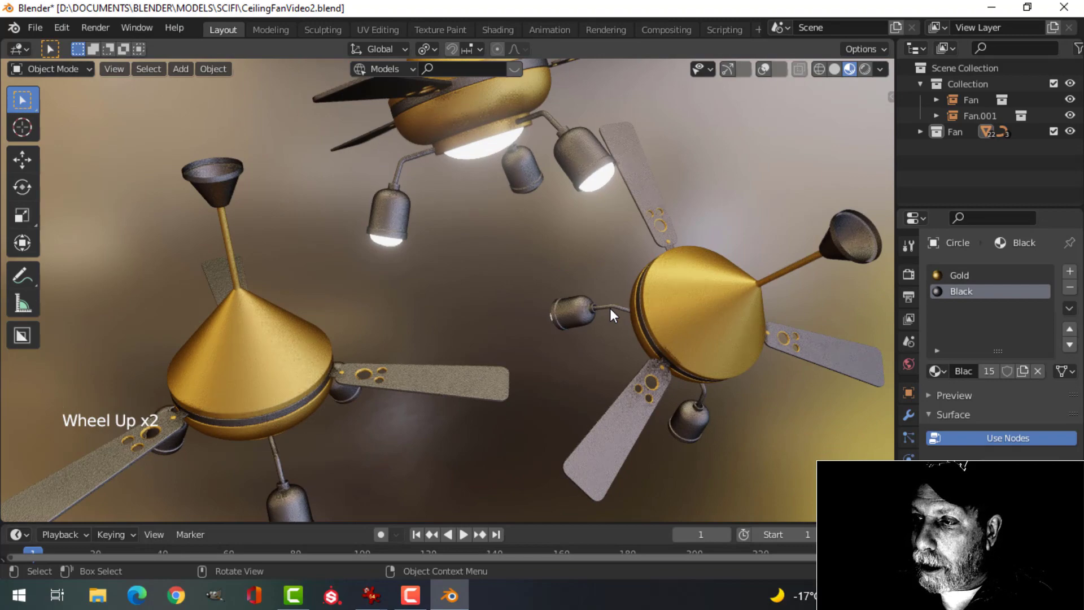
scroll(610, 307, down, 2)
middle_drag(612, 327, 561, 310)
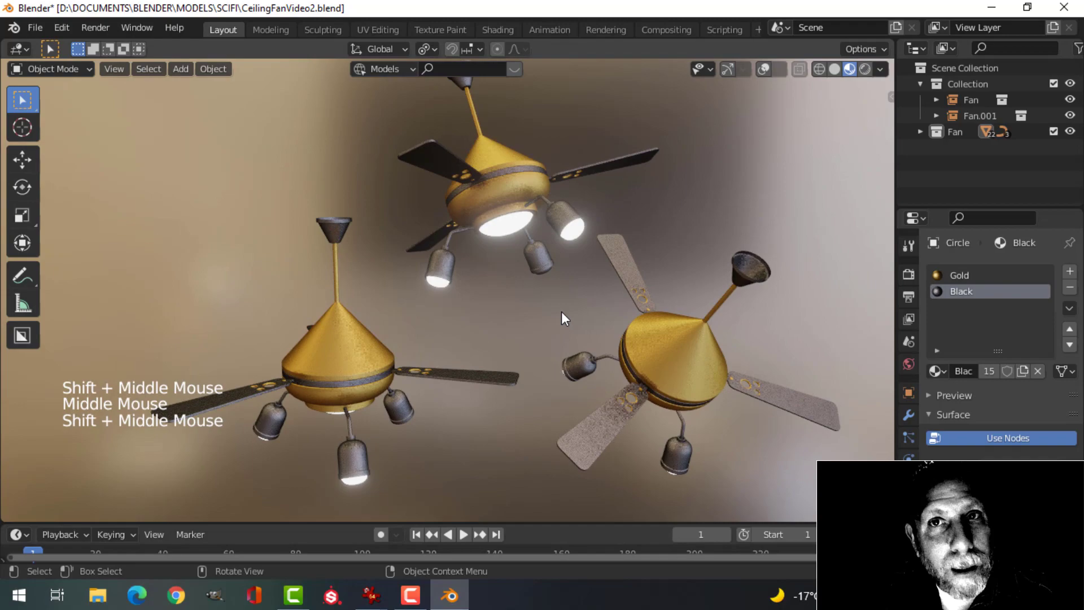